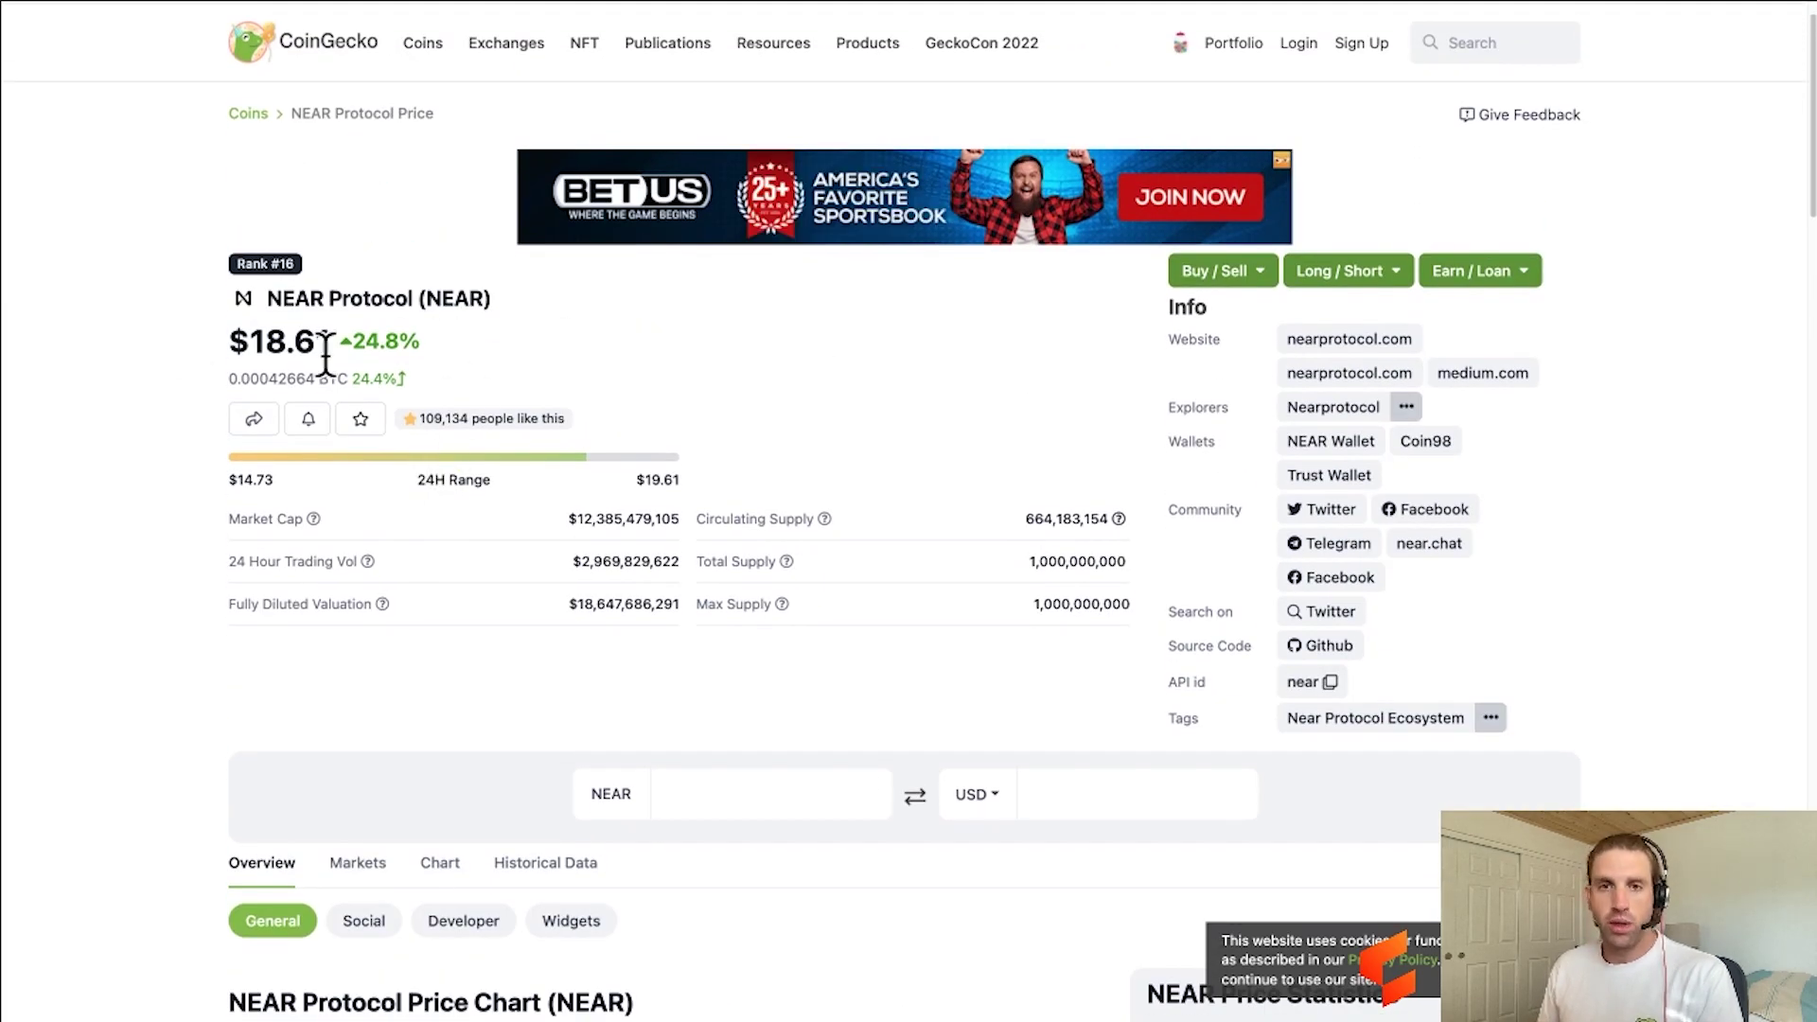
scroll(454, 510, down, 1)
scroll(454, 510, down, 5)
scroll(455, 509, down, 4)
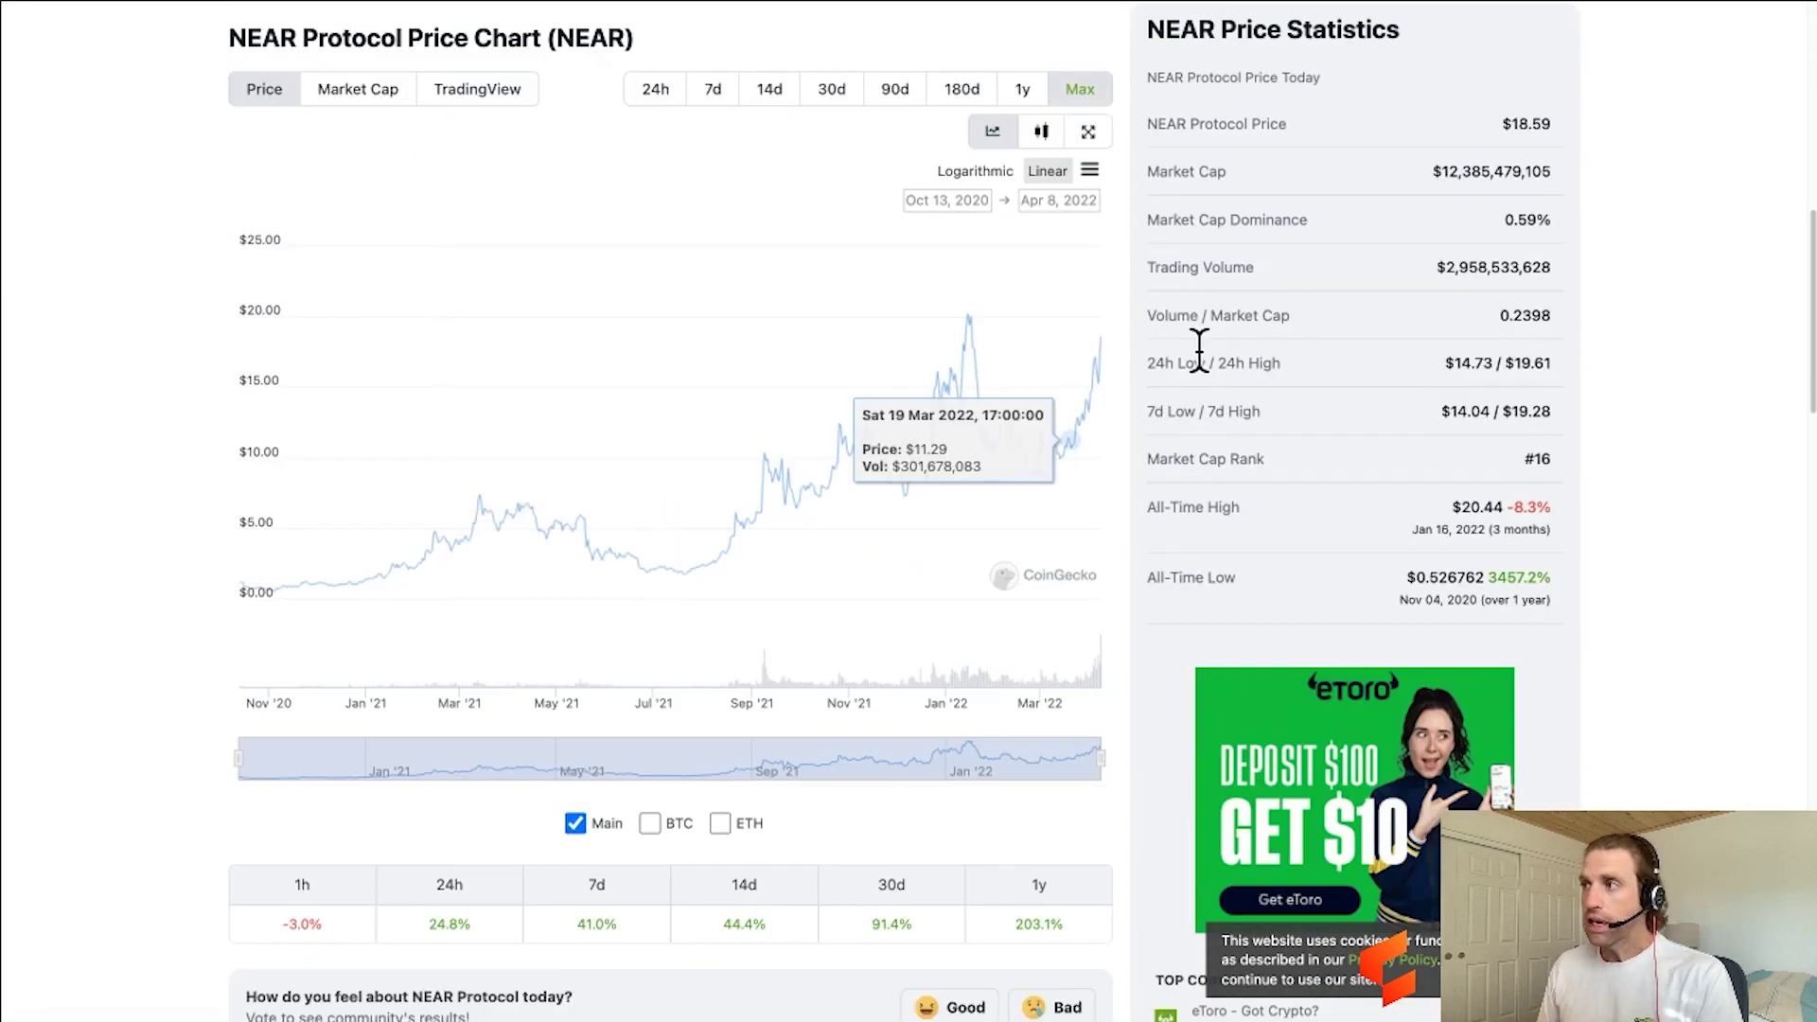
scroll(1104, 370, up, 1)
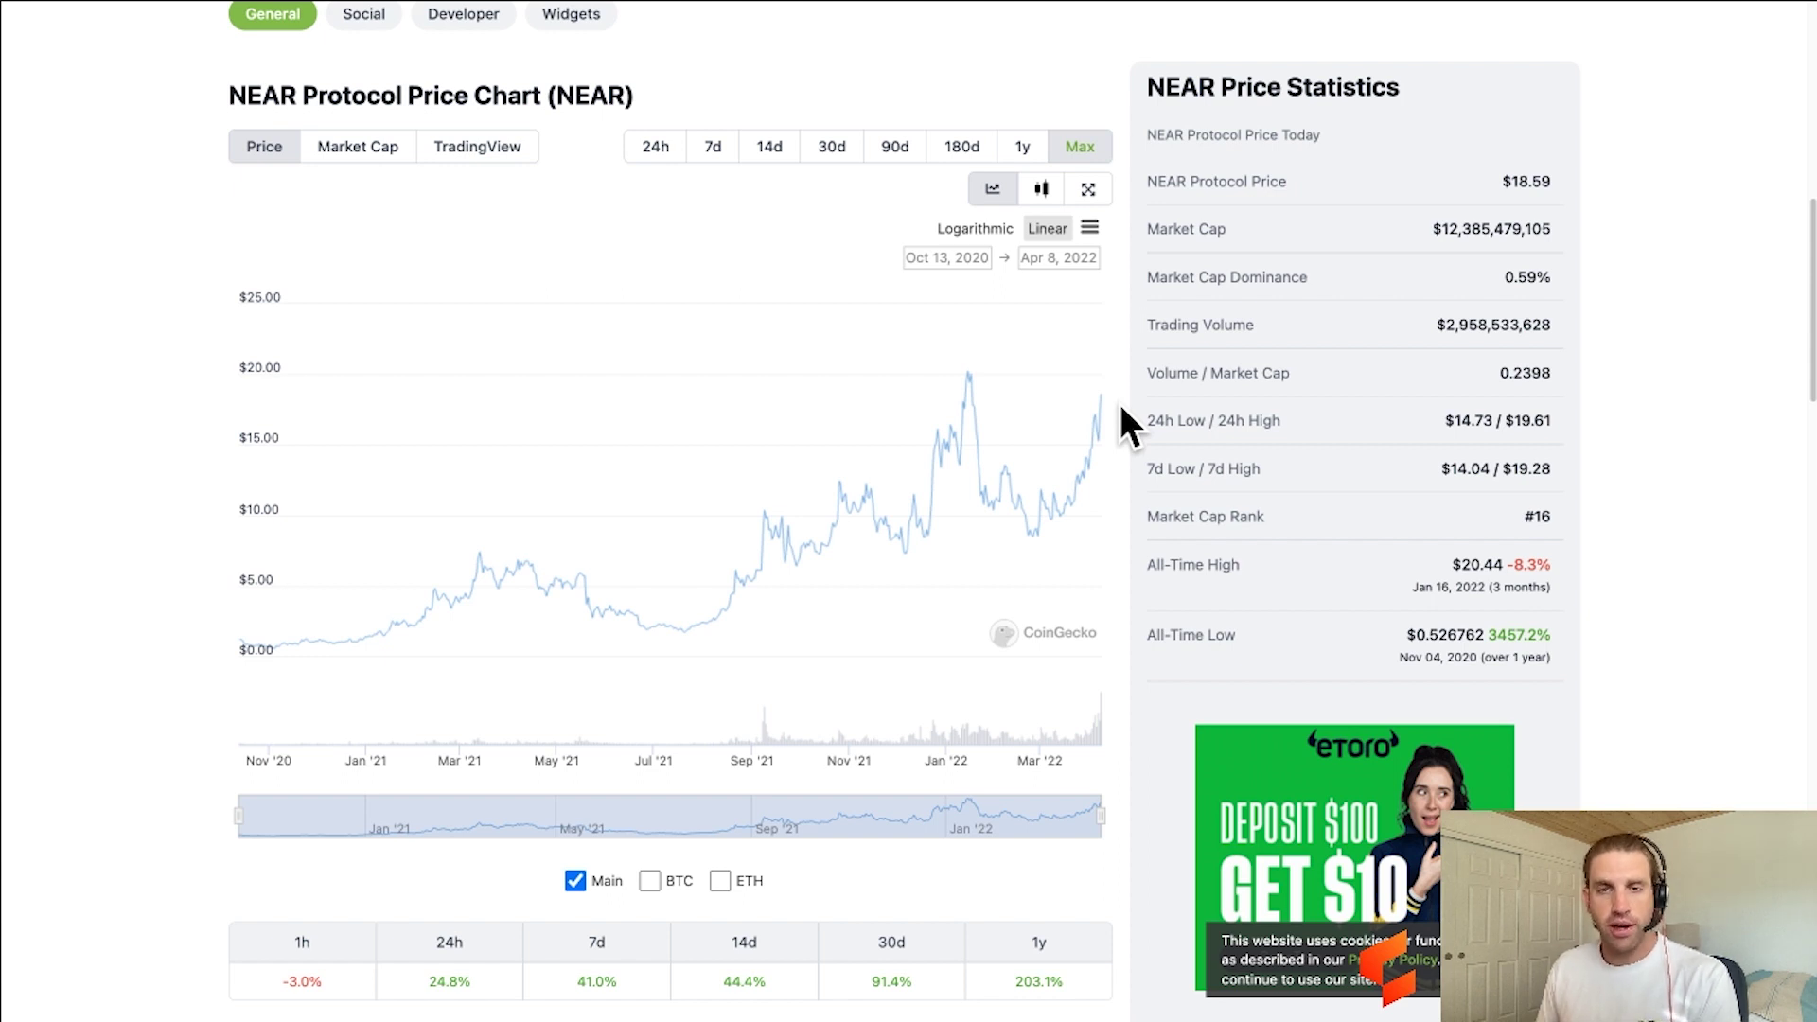
scroll(1121, 403, up, 10)
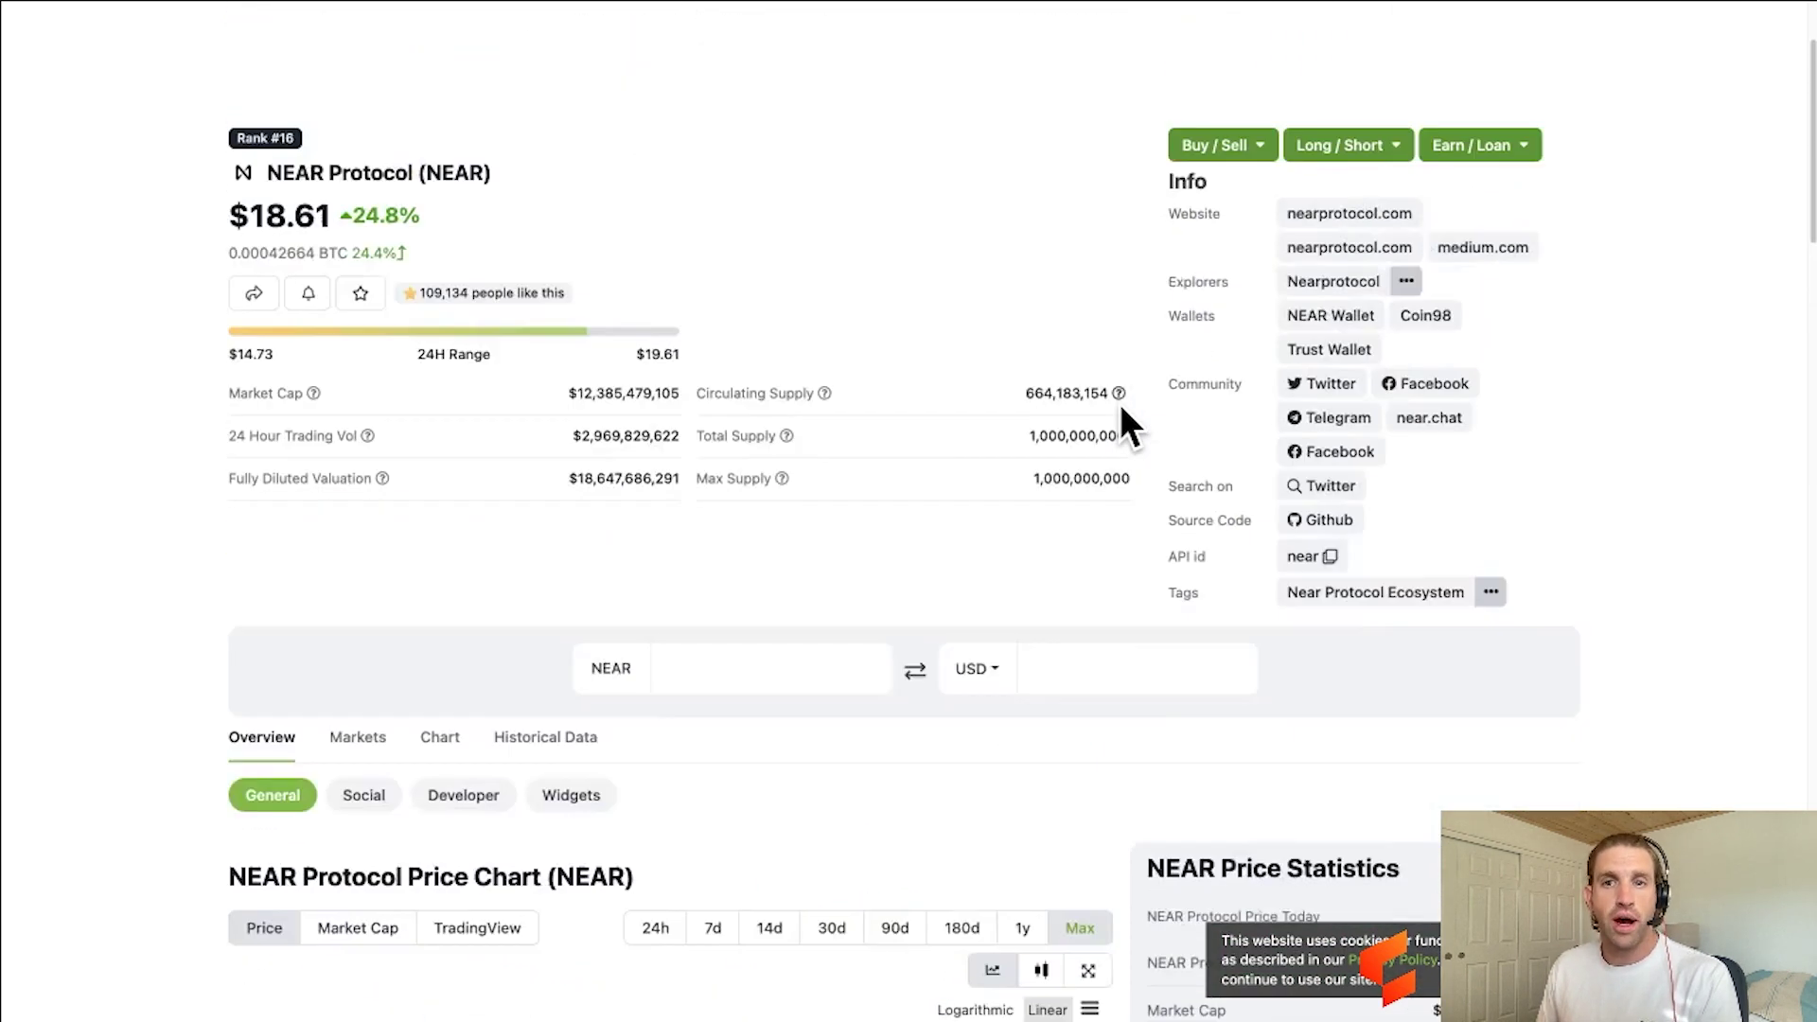
- Switch to the NEAR Wallet tab, highlight its tagline, and start creating a new account
key(ctrl+Tab)
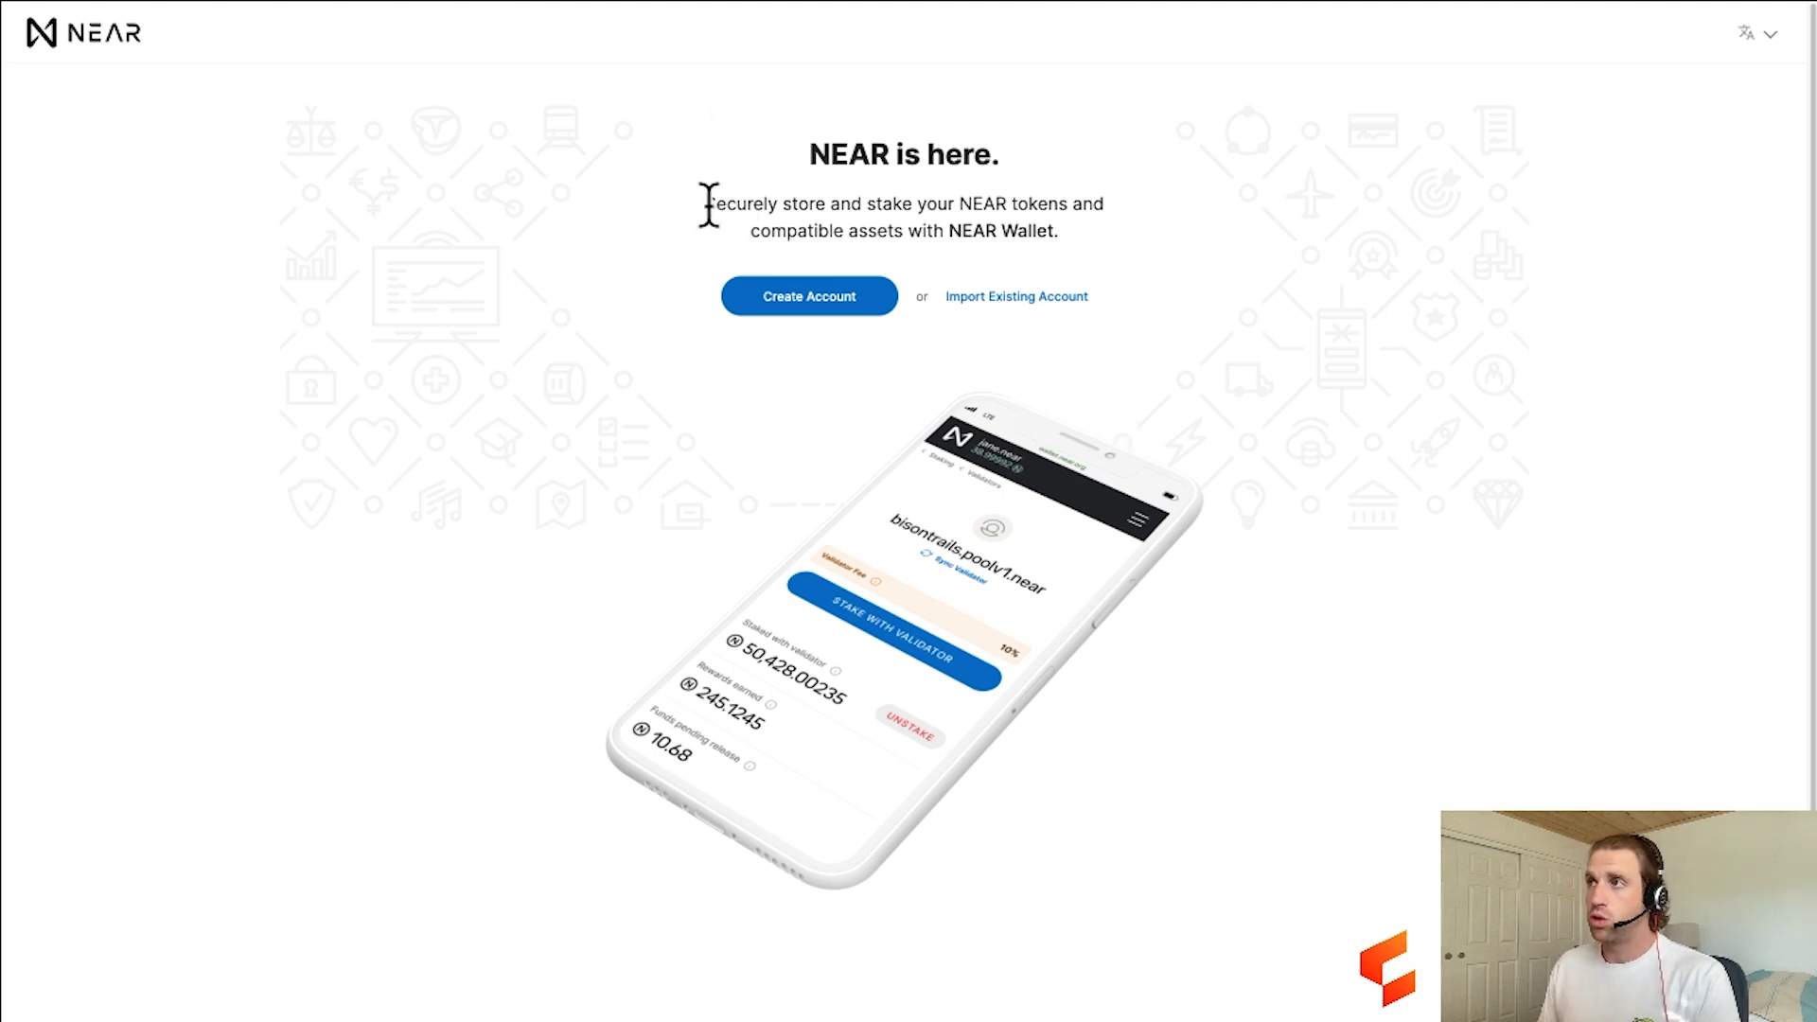
drag(705, 203, 1121, 210)
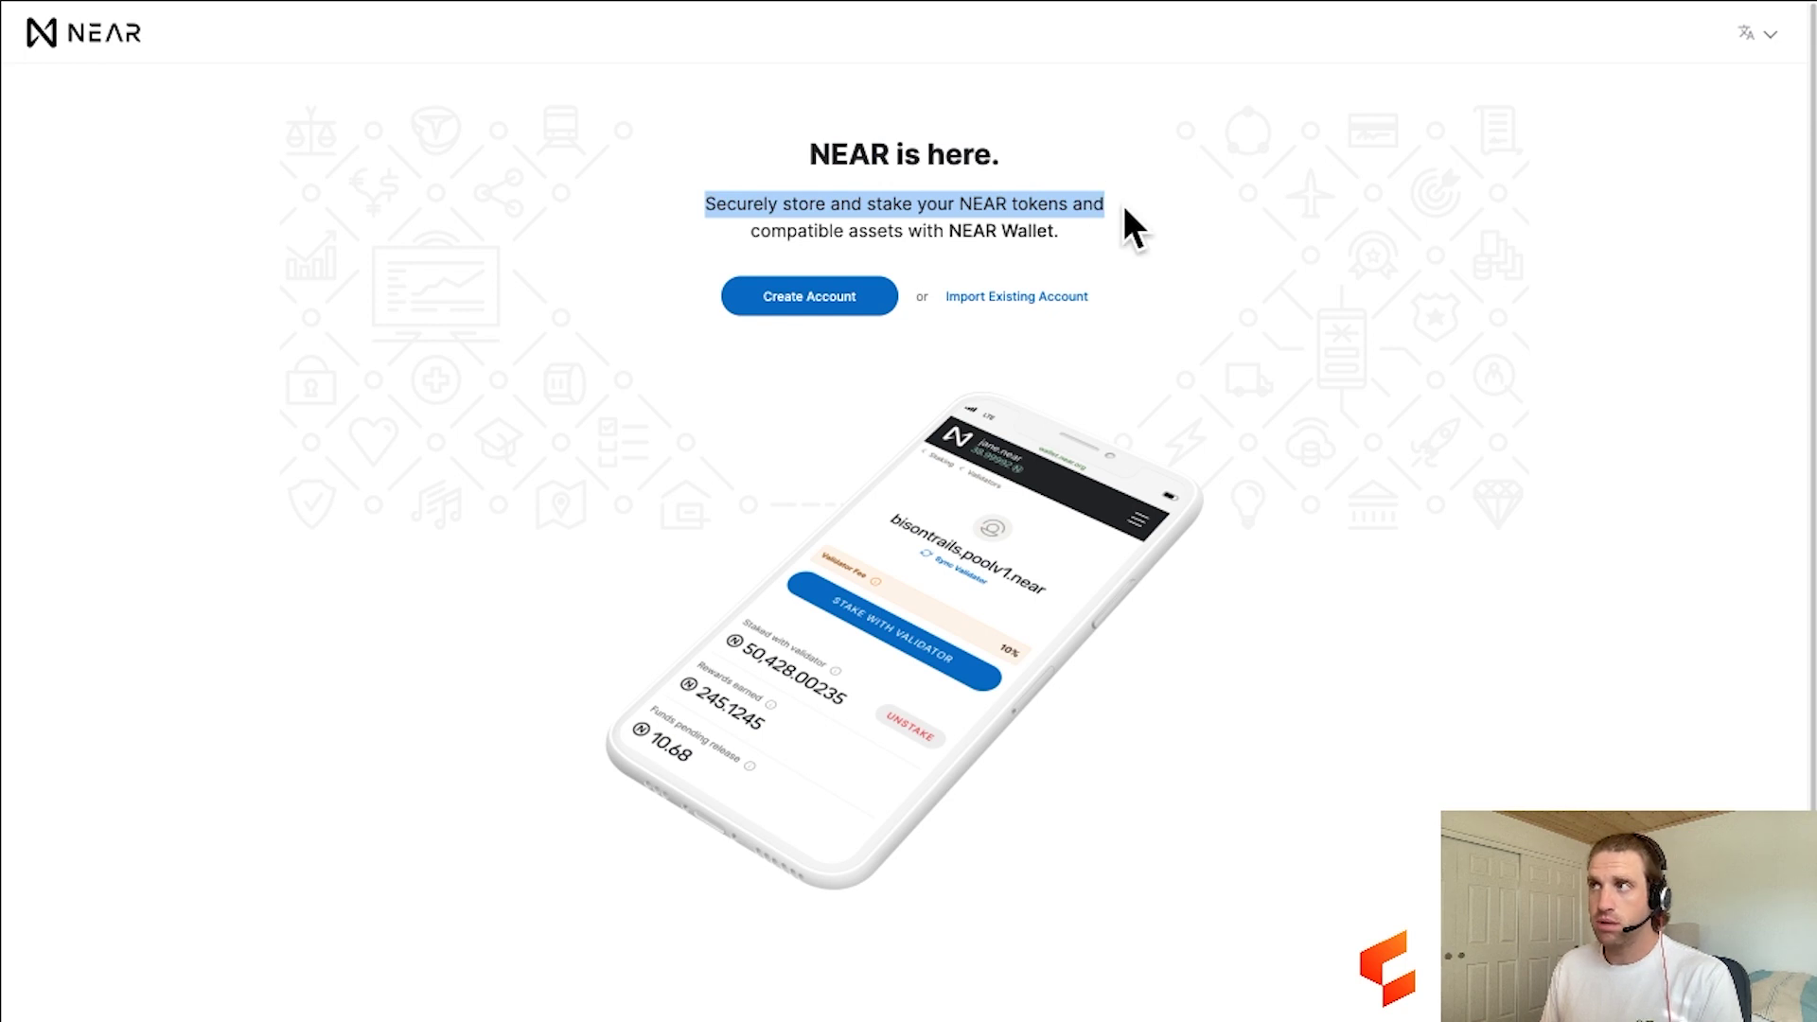
drag(945, 231, 1057, 230)
click(1122, 229)
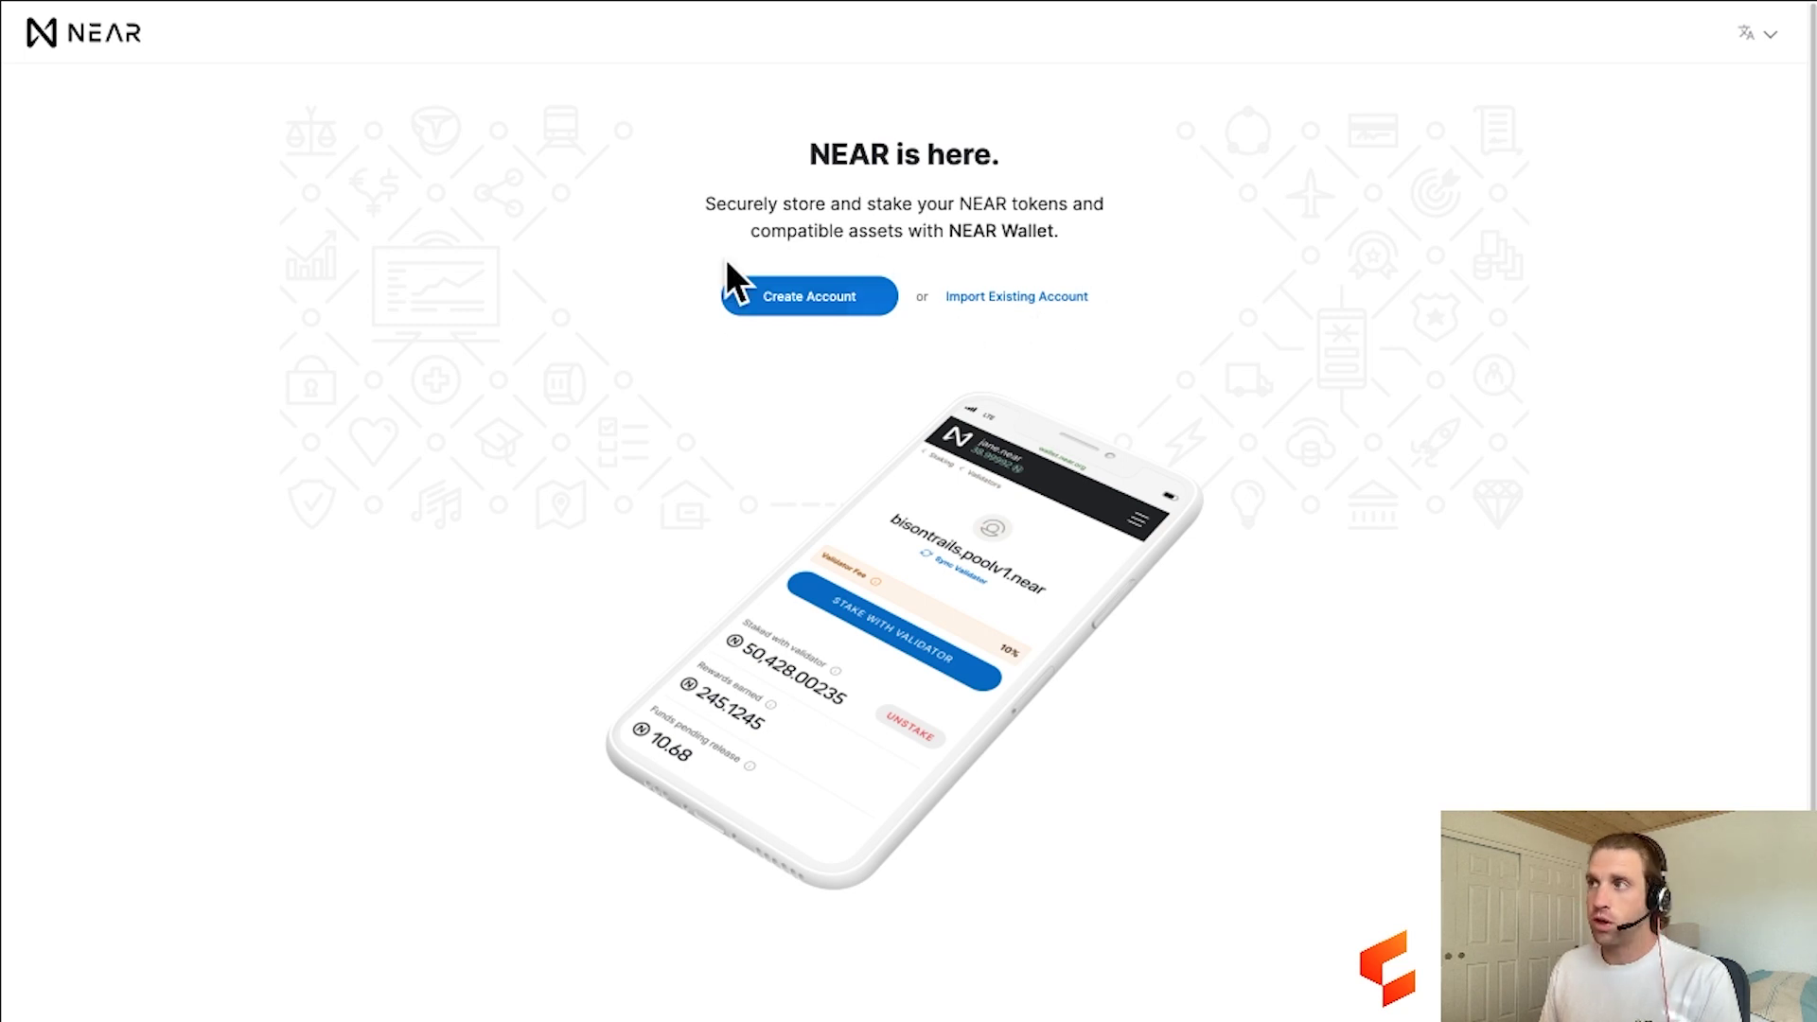
click(777, 297)
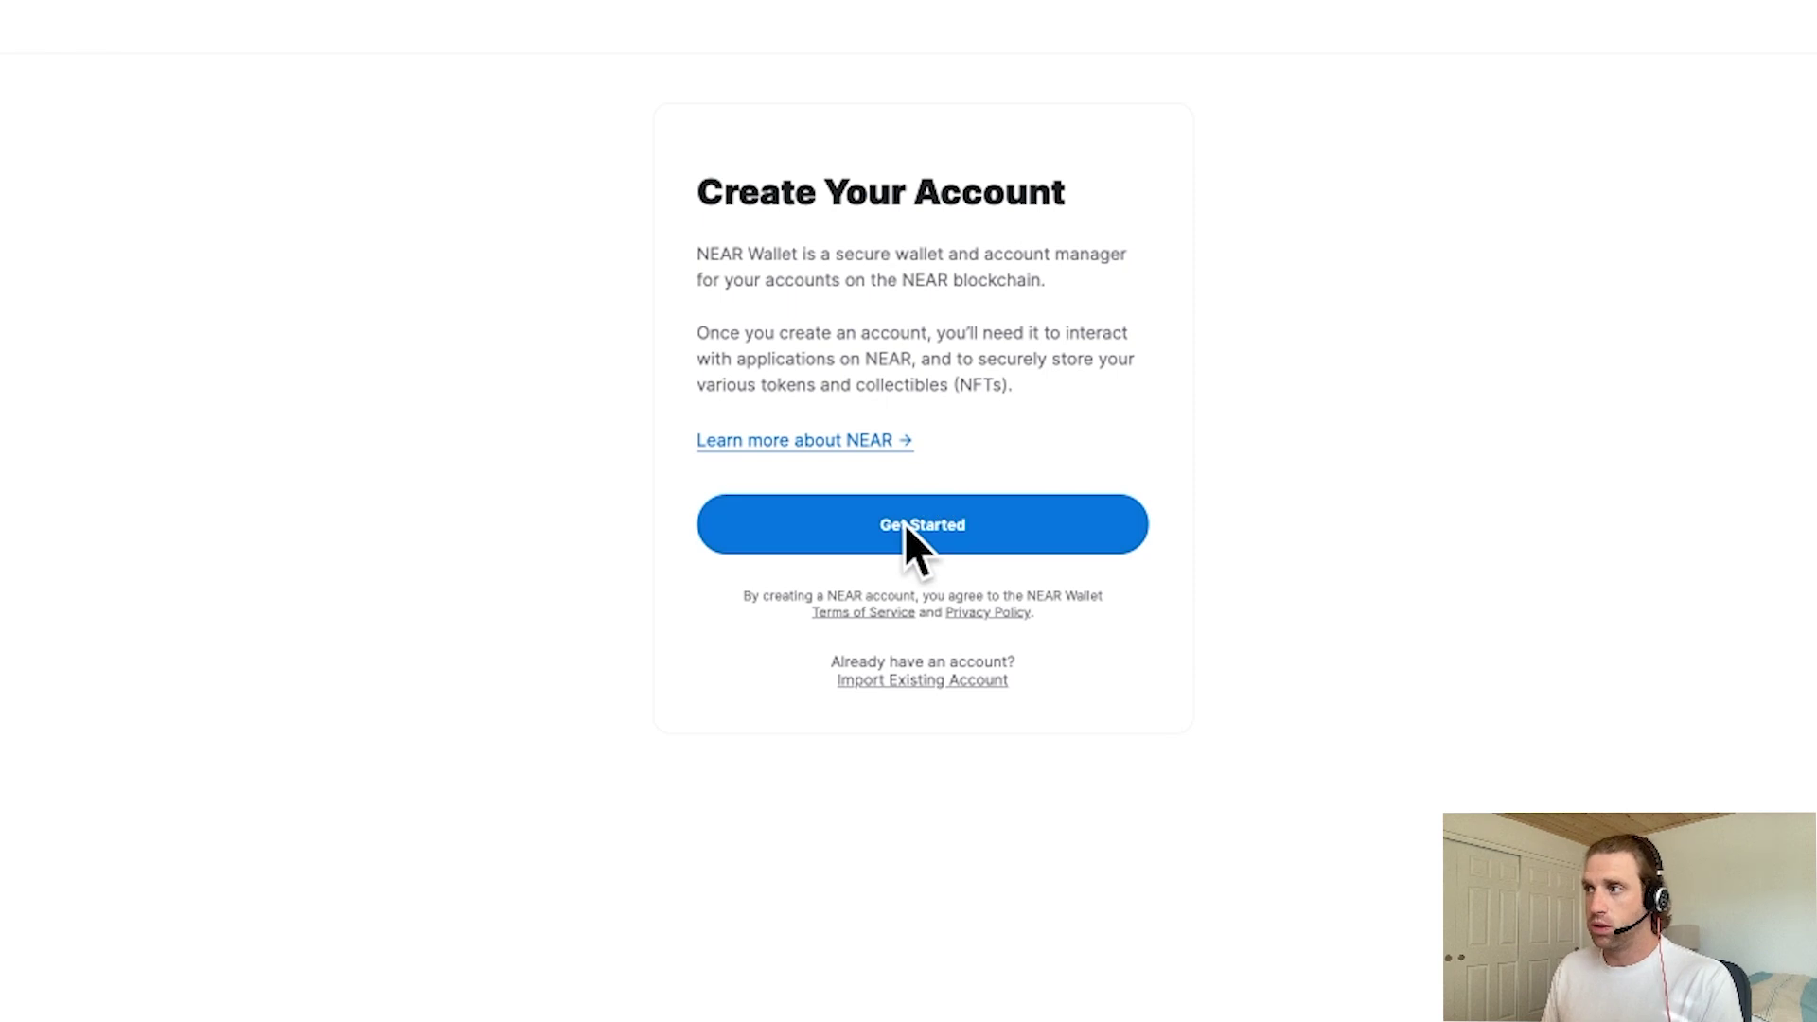
- Get past the introduction and pick Email recovery, briefly trying Secure Passphrase first
click(905, 523)
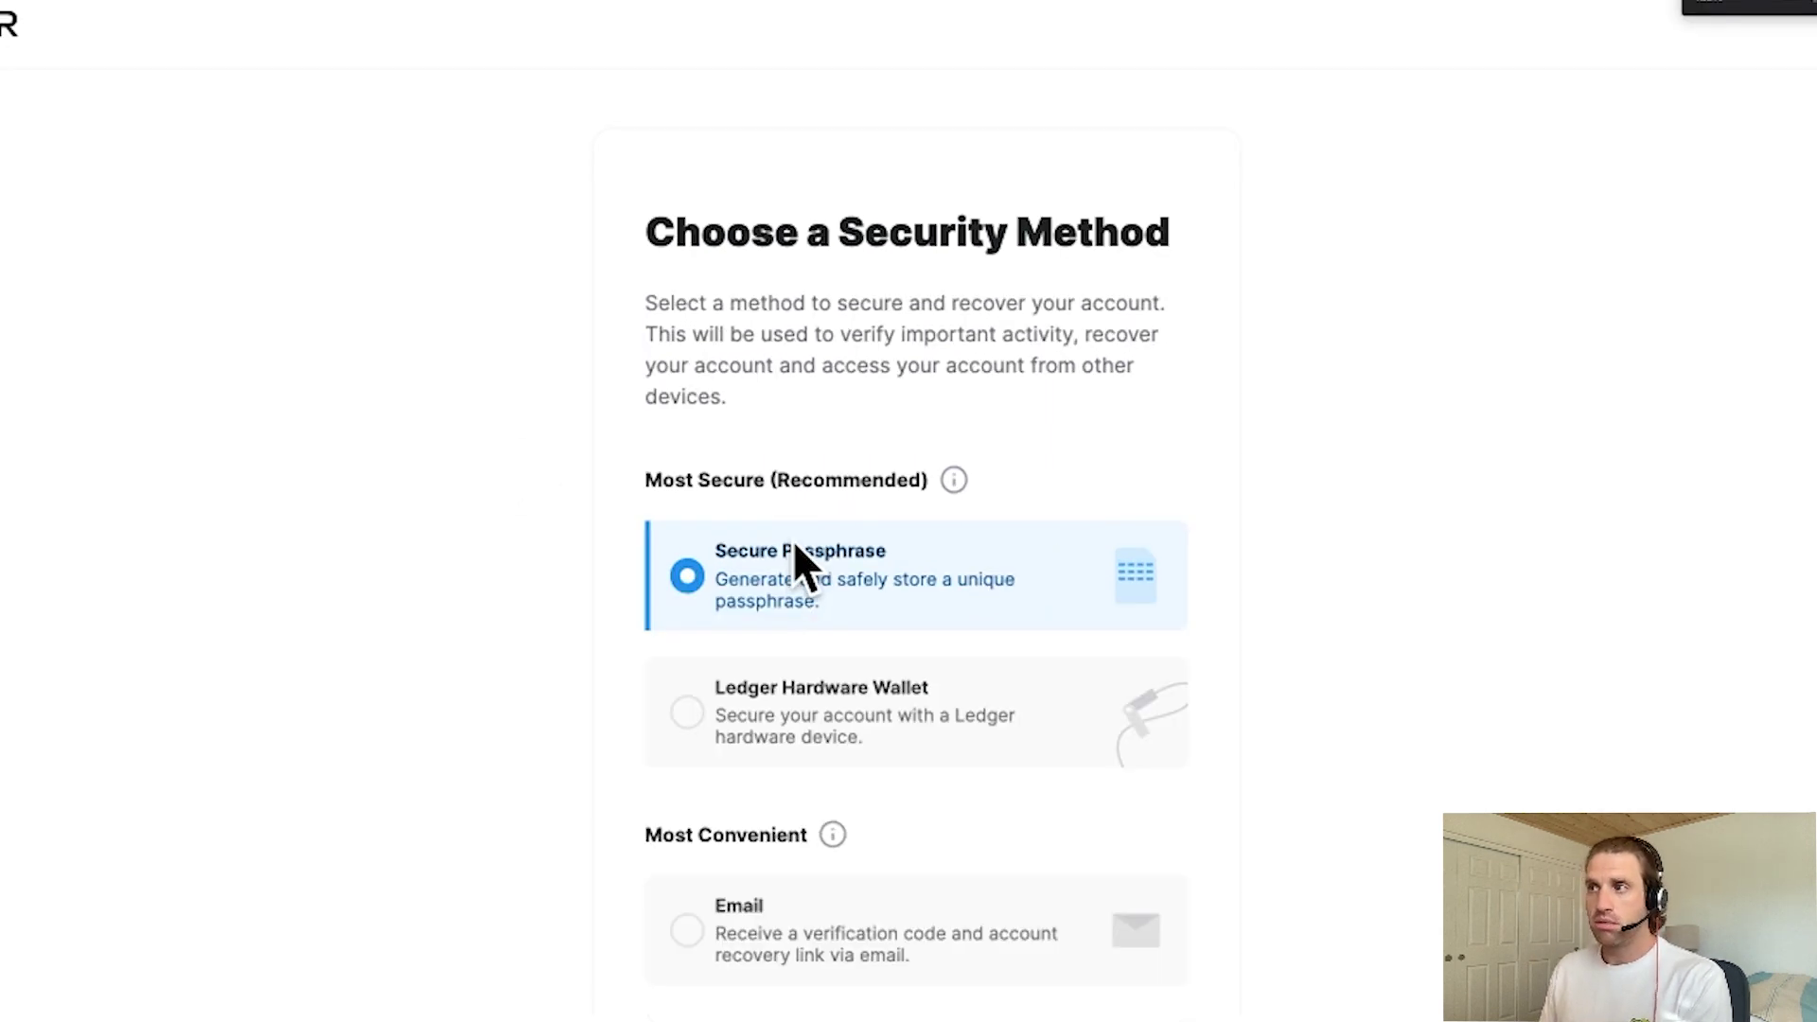
scroll(802, 553, down, 1)
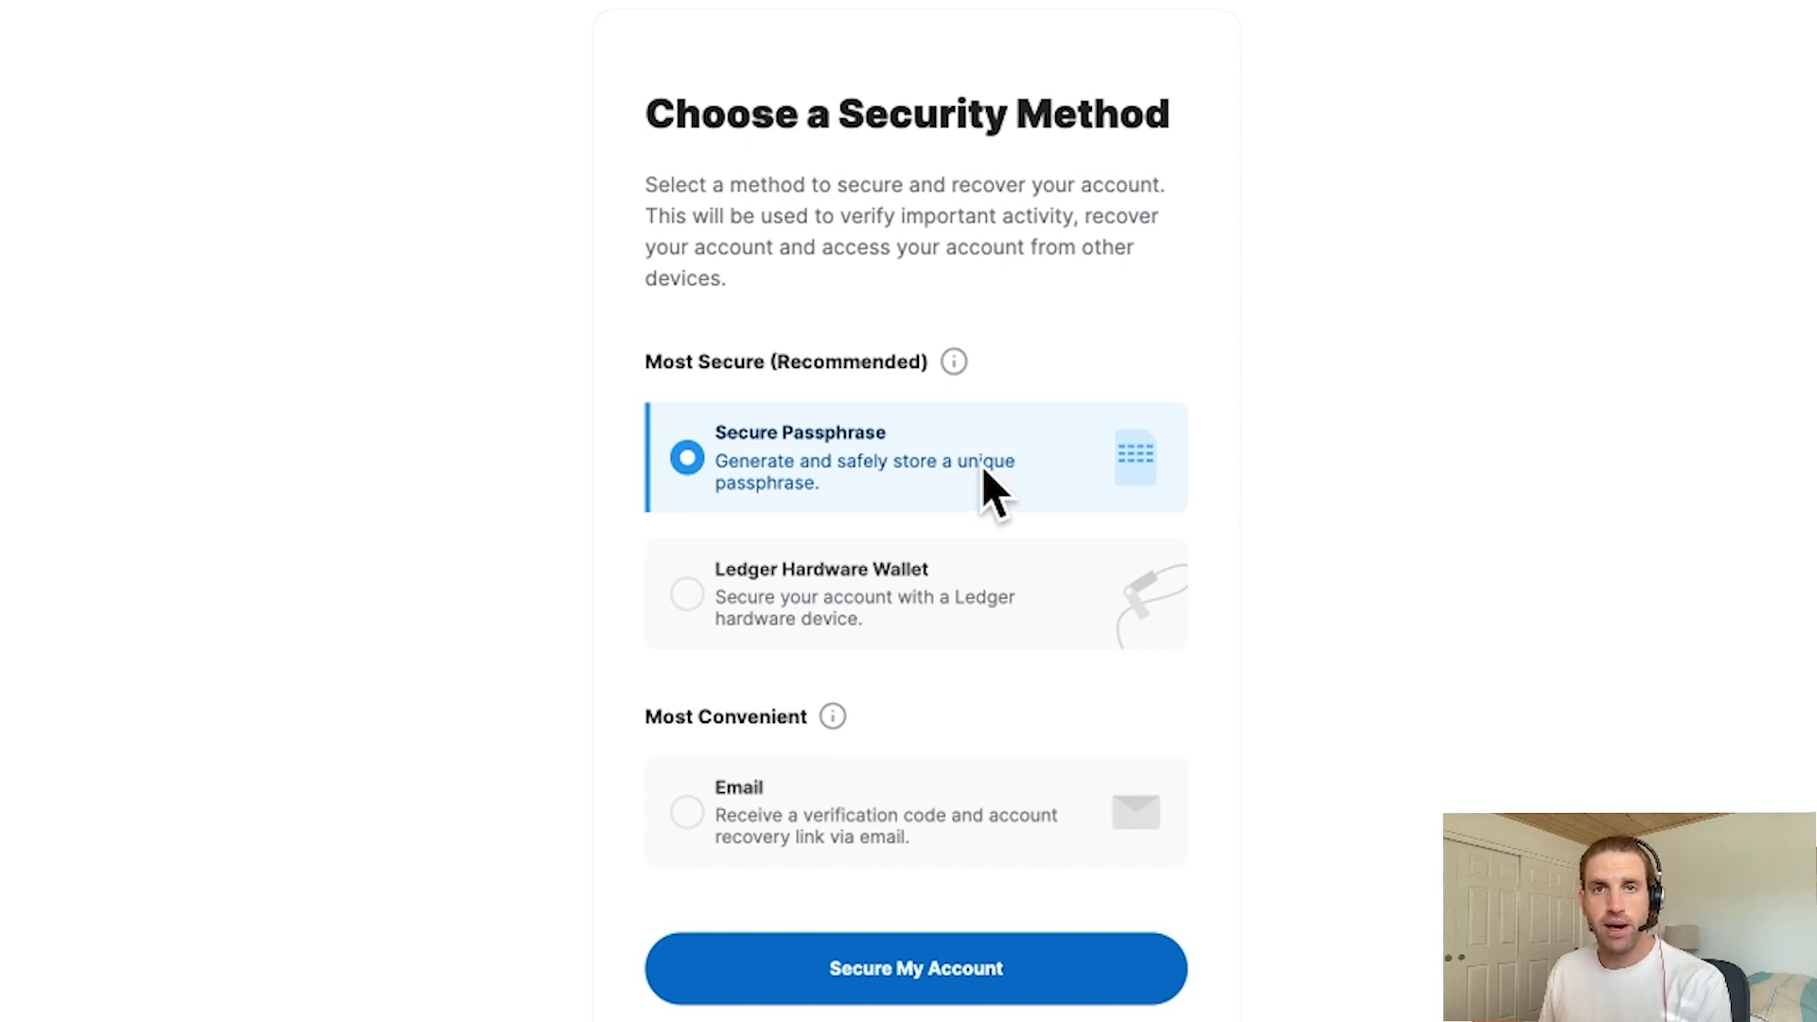
scroll(982, 457, down, 1)
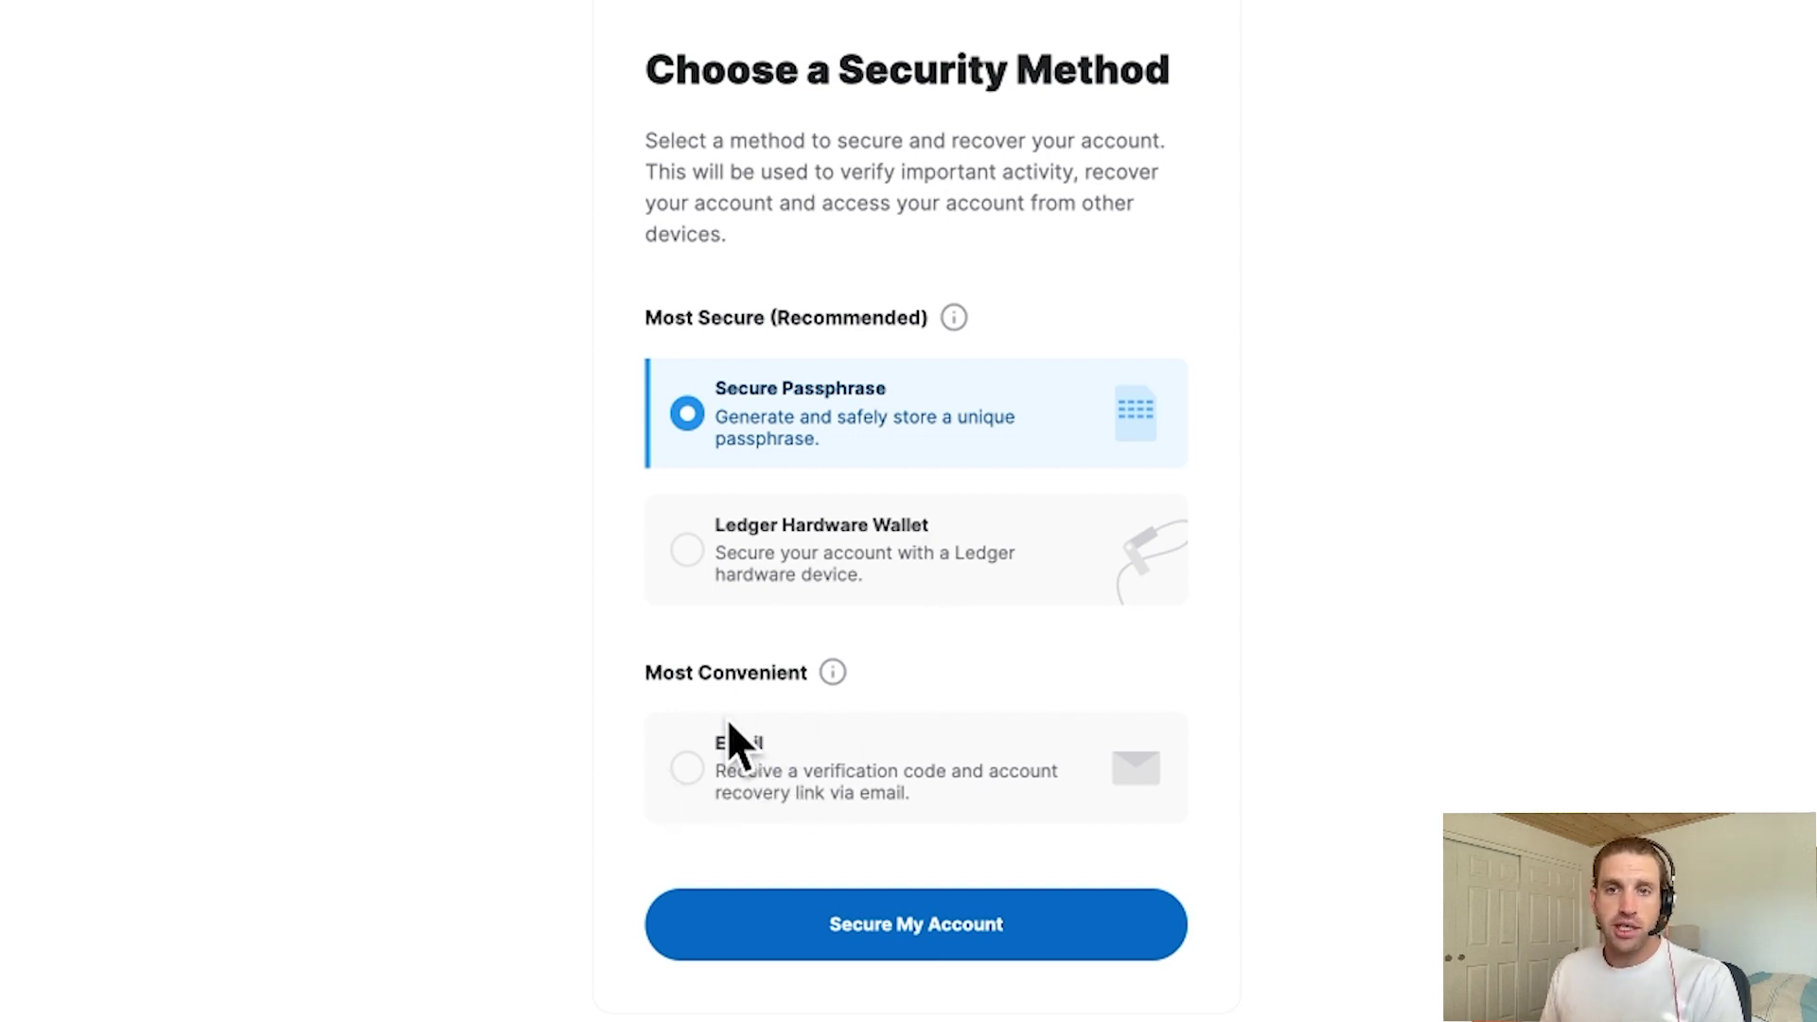
click(695, 763)
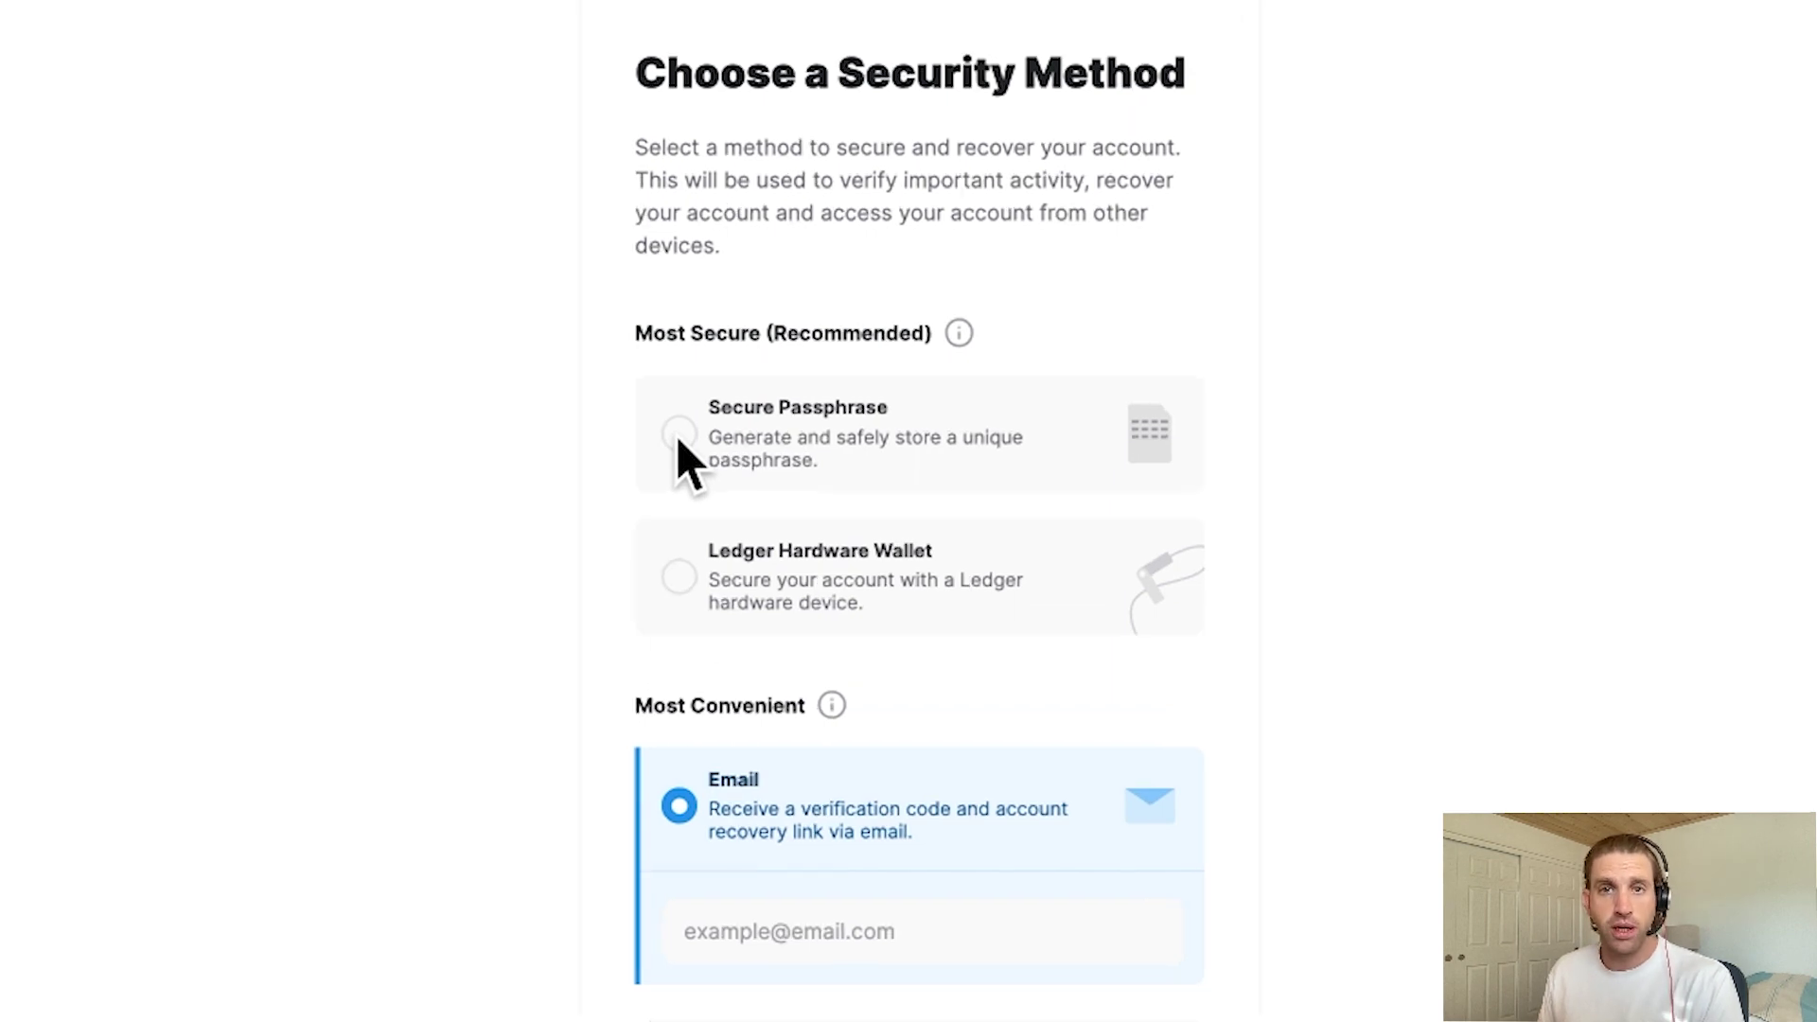
click(679, 435)
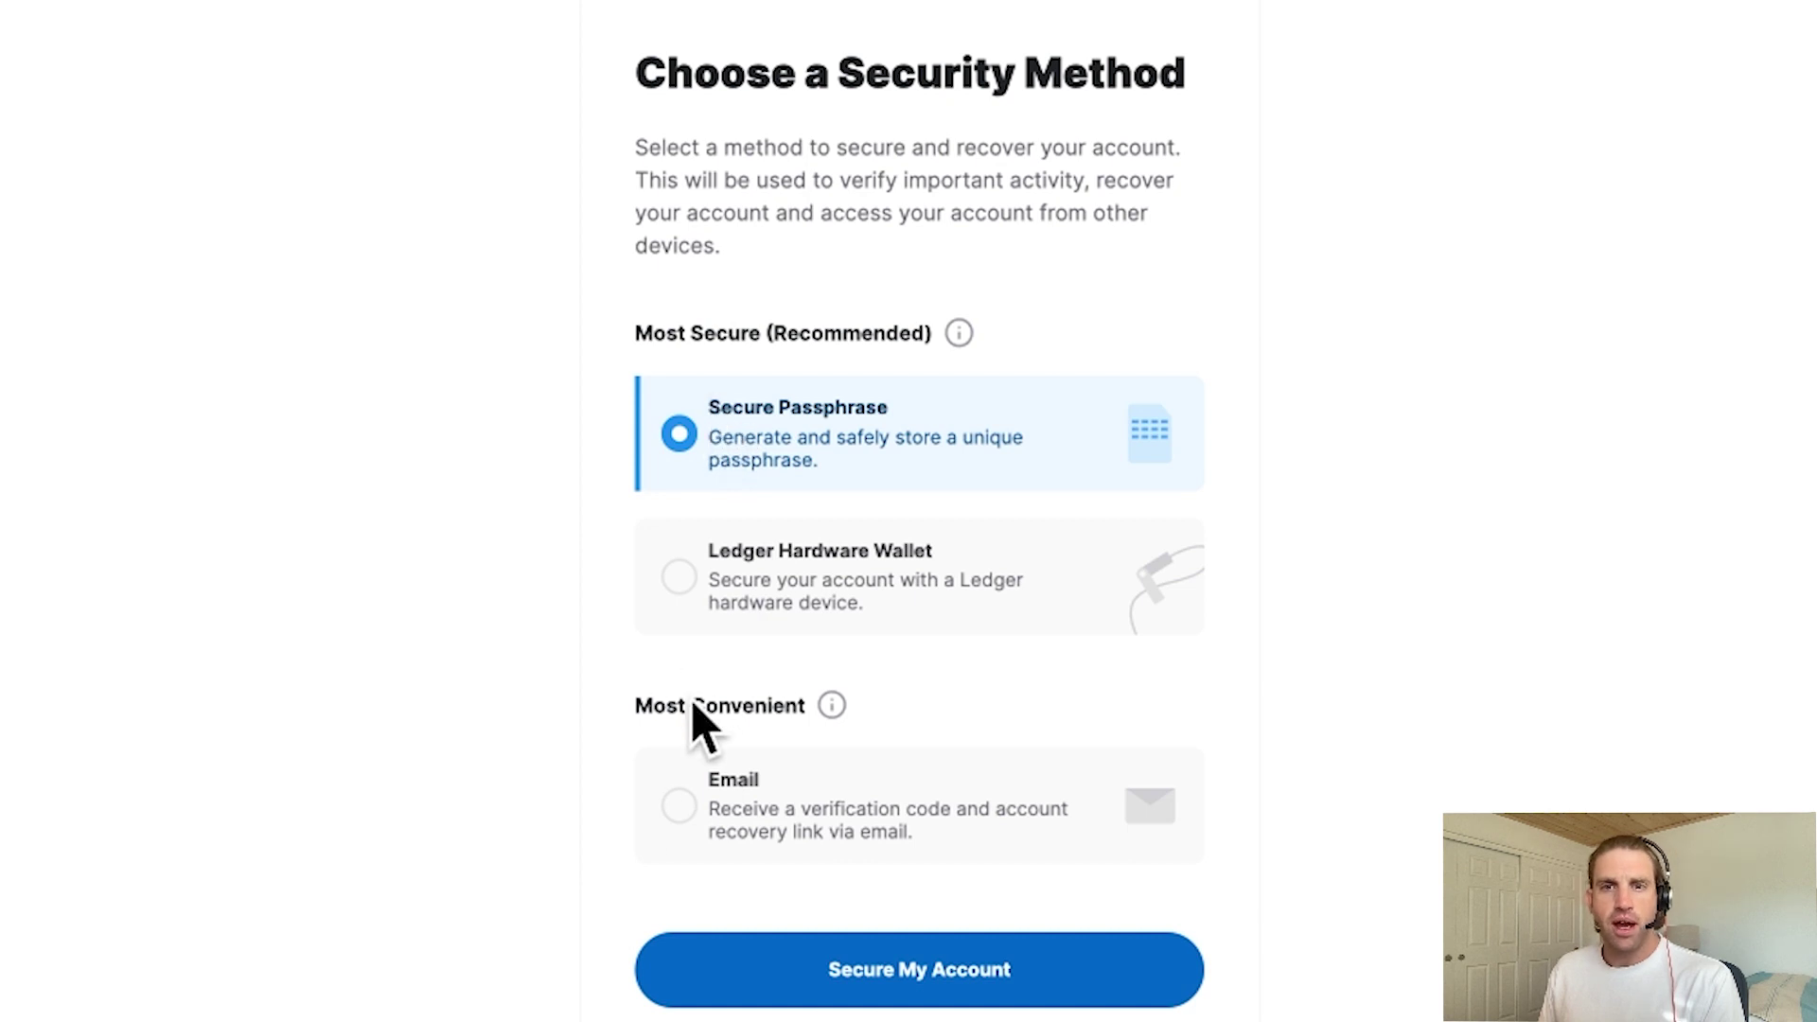
click(679, 811)
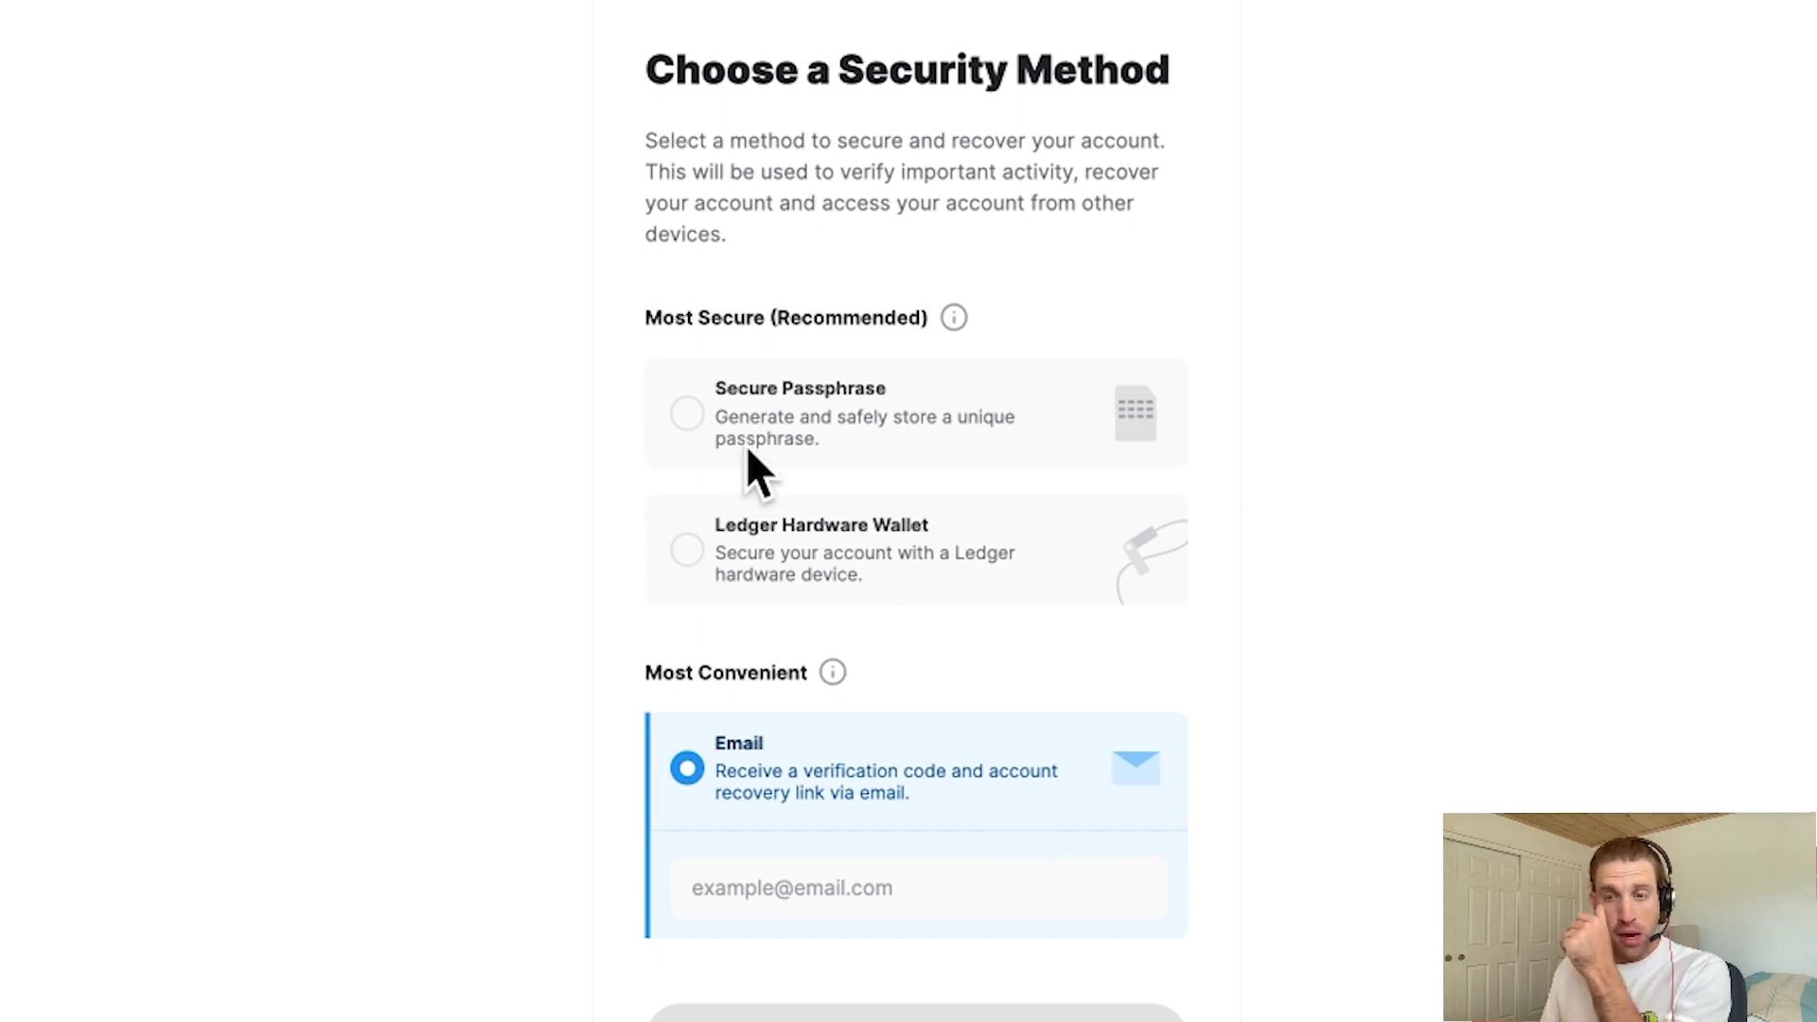
scroll(745, 445, down, 2)
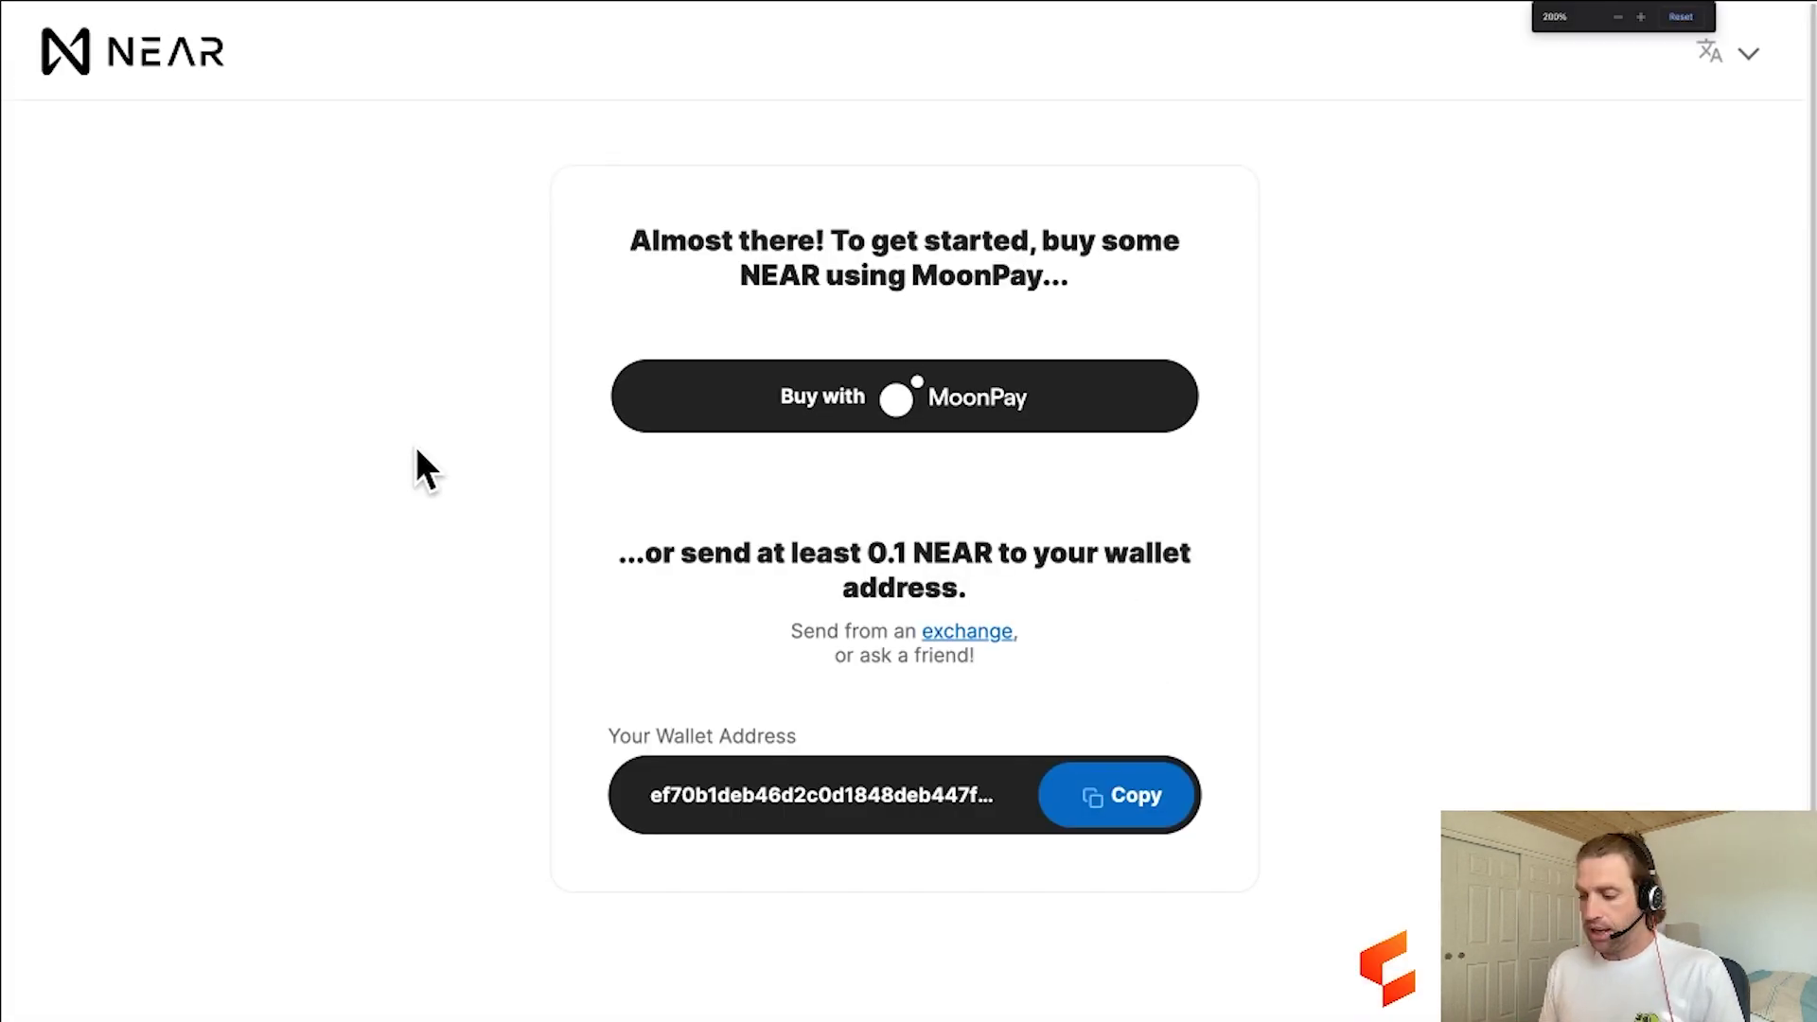
- Zoom in on the funding page and bring up the list of exchanges selling NEAR
key(ctrl+plus)
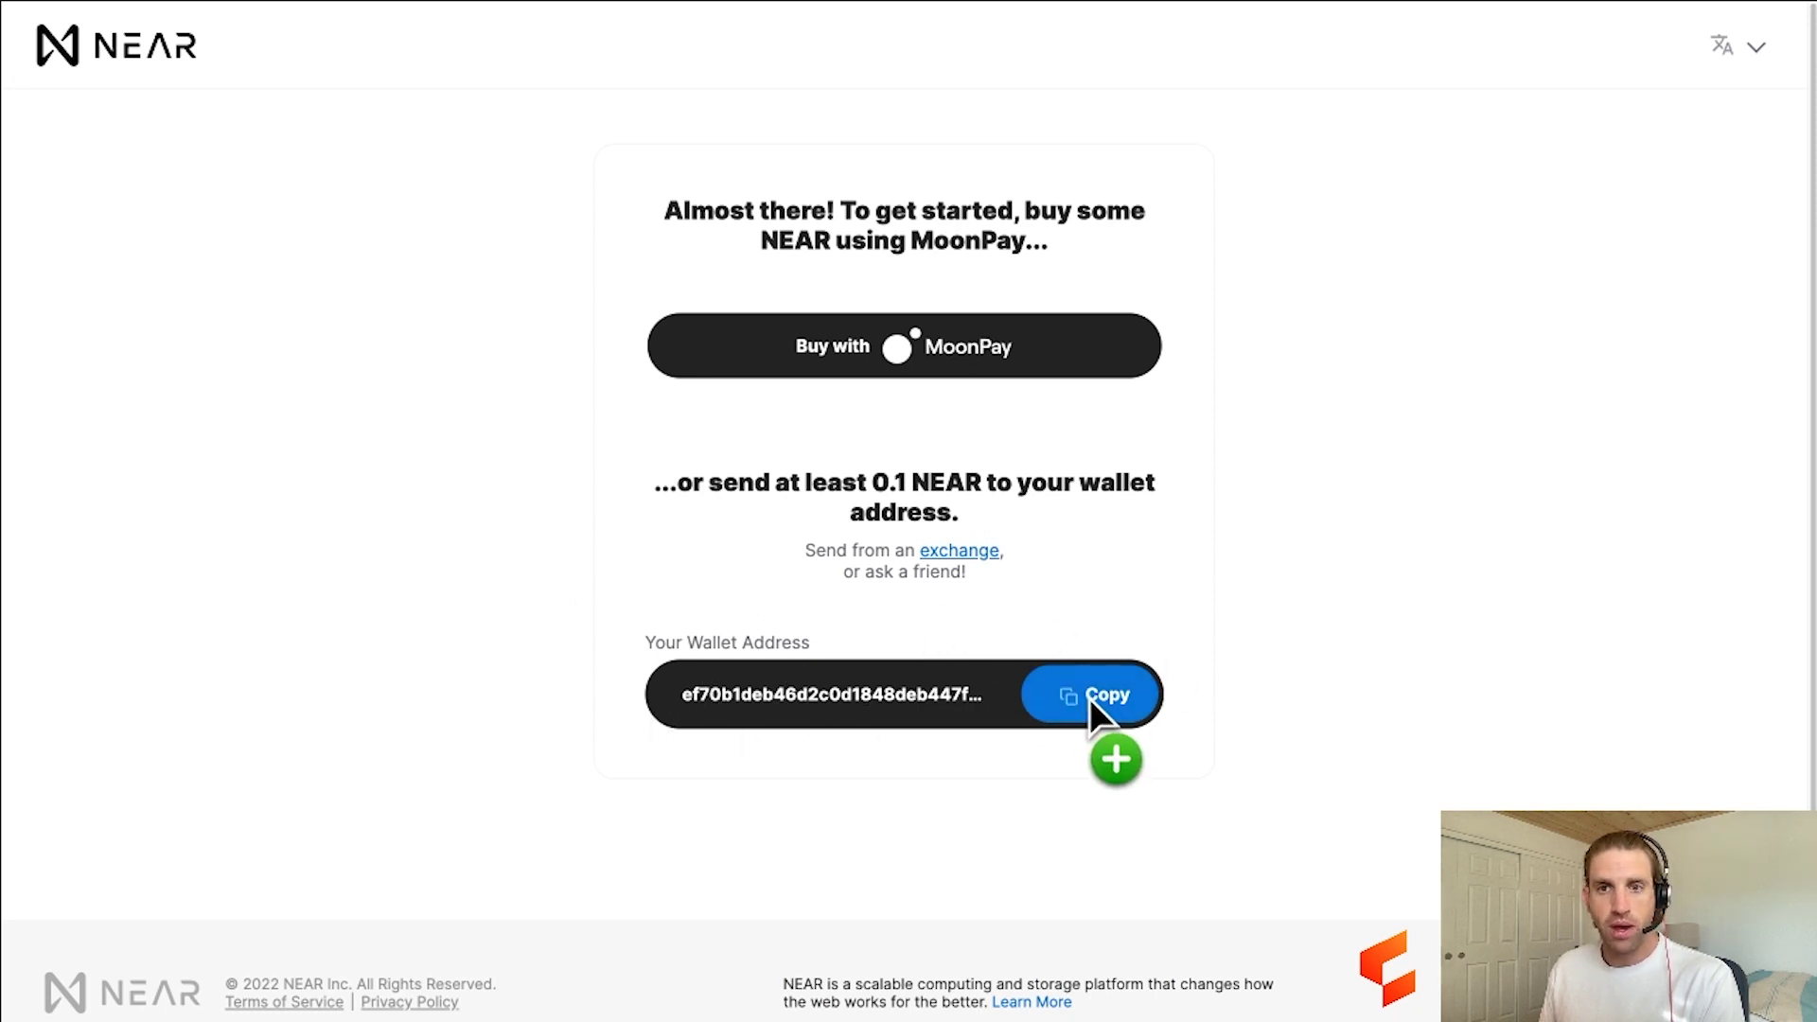
click(965, 550)
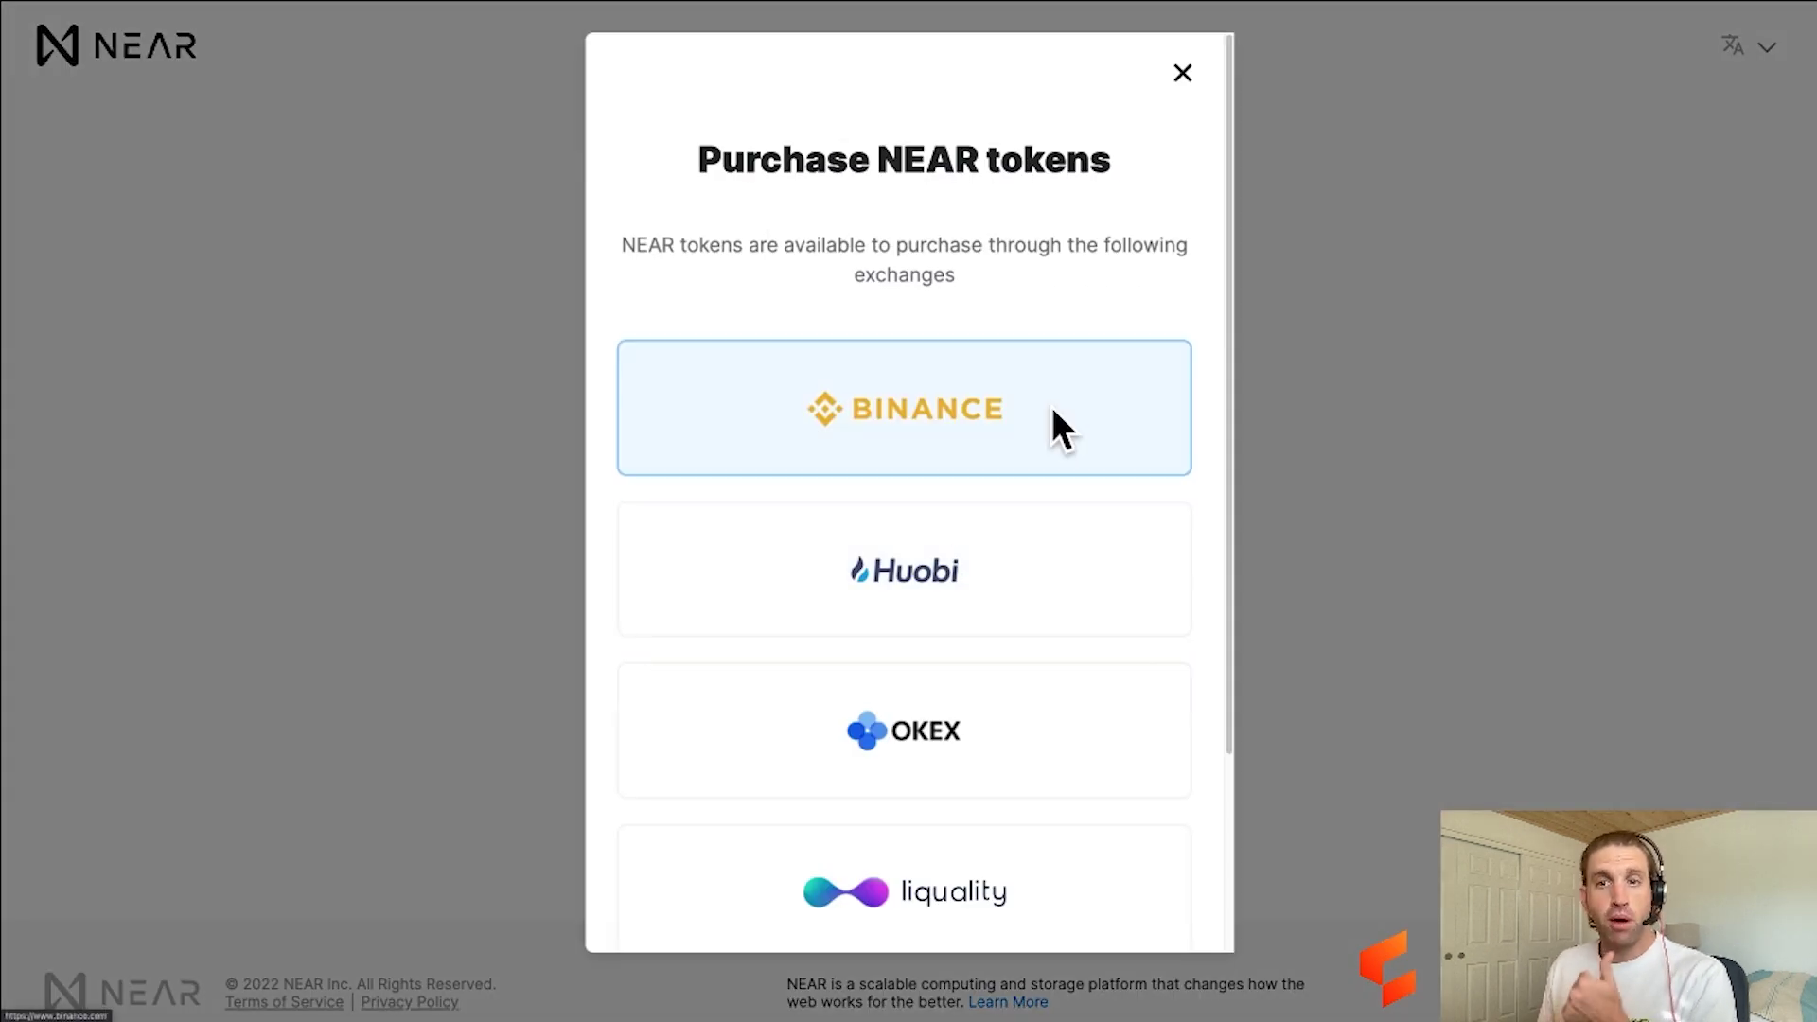
scroll(1032, 504, down, 3)
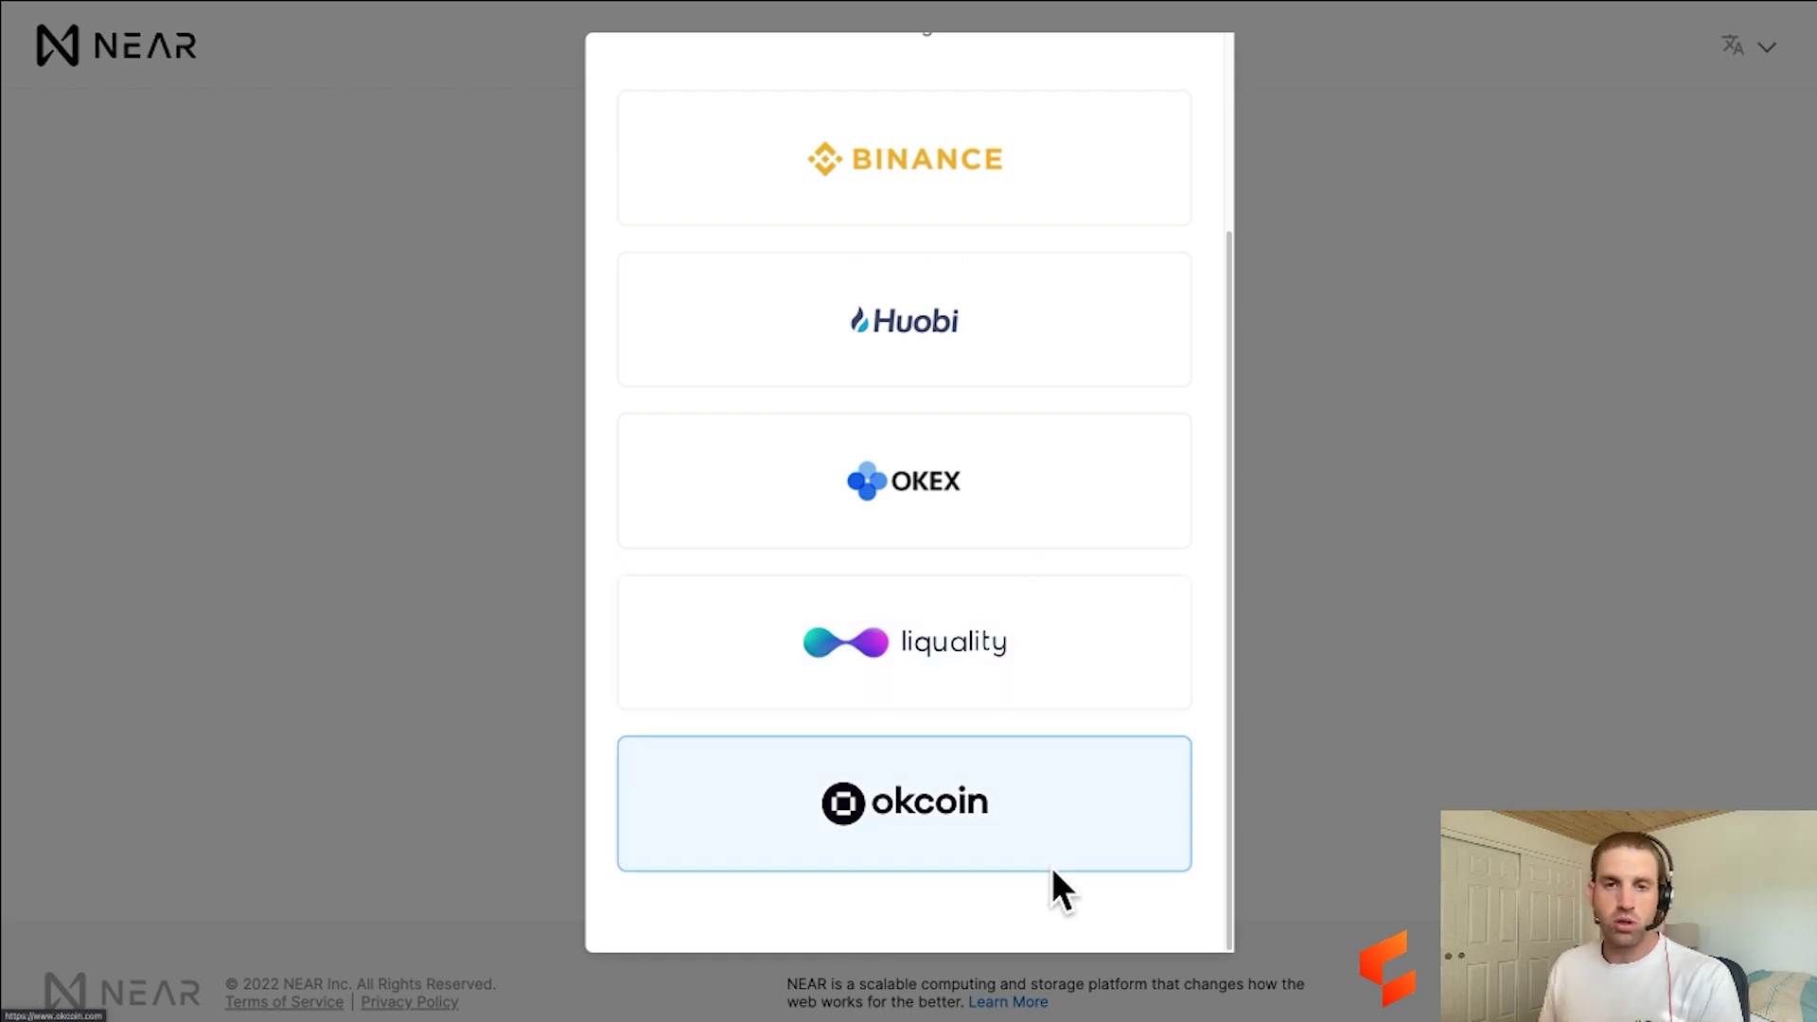
scroll(1046, 857, up, 3)
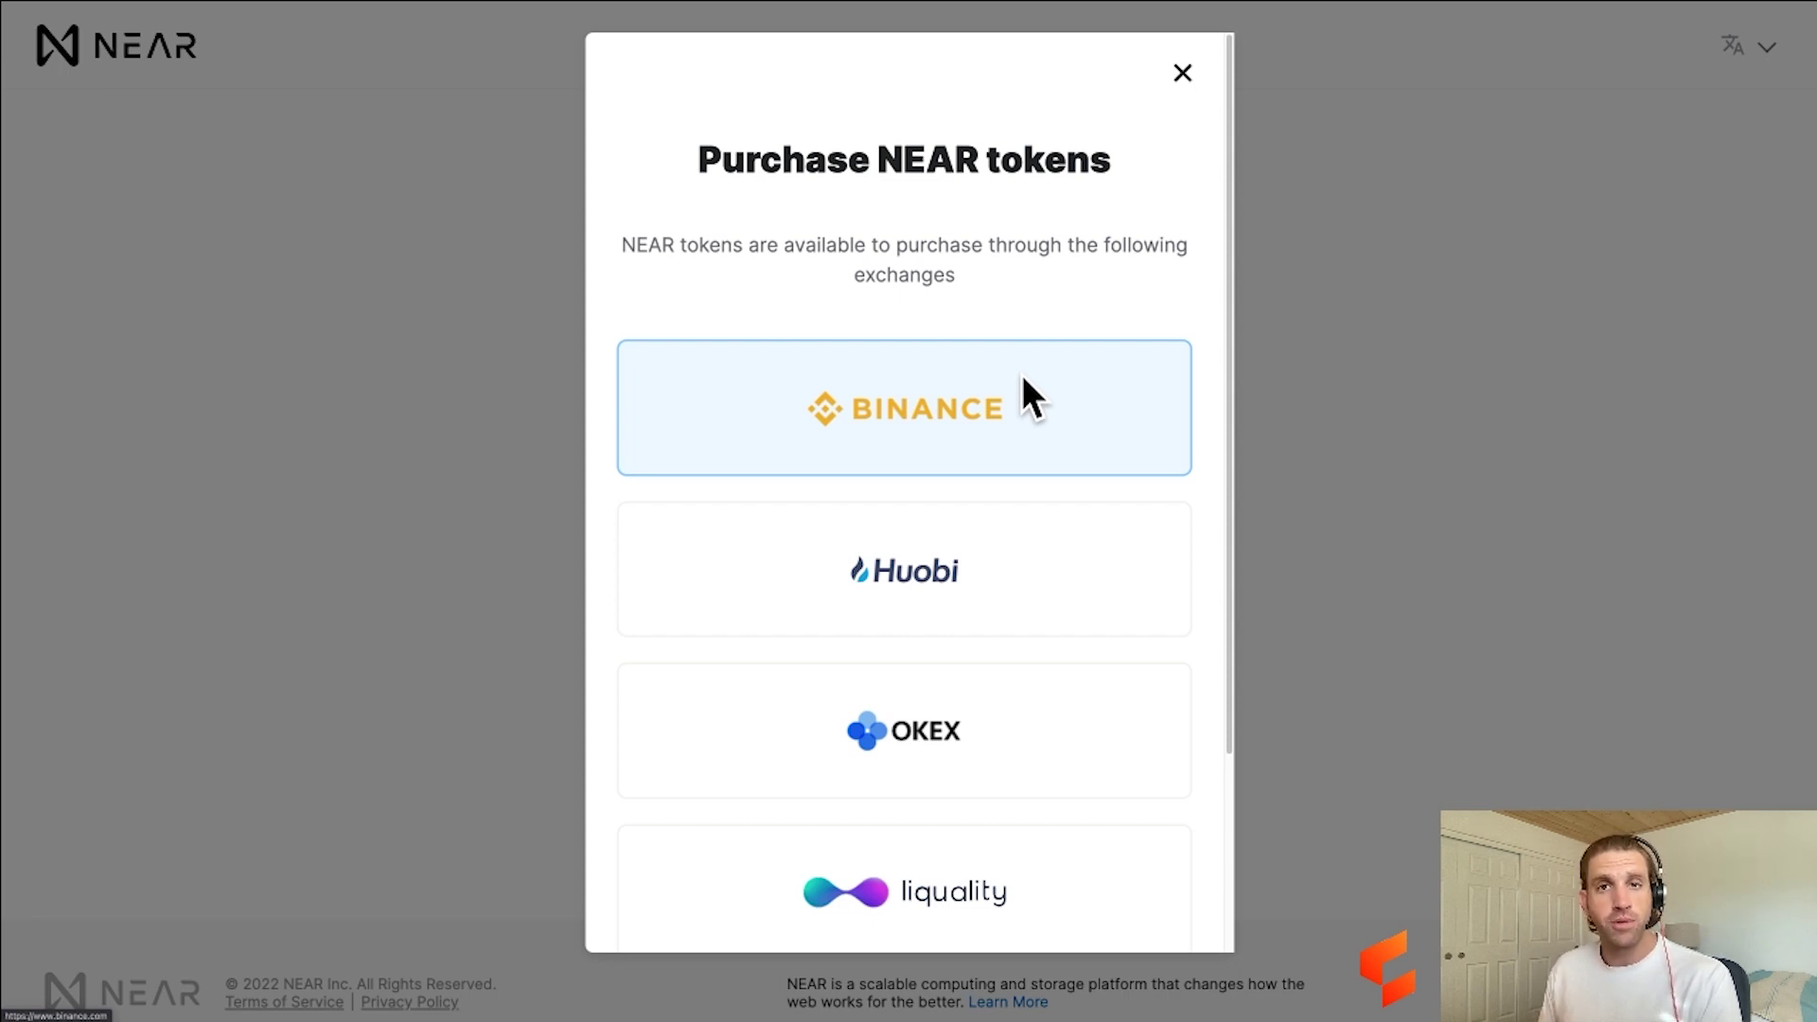
- Close the Purchase NEAR tokens exchange list, reopen it, then close it again
click(1185, 72)
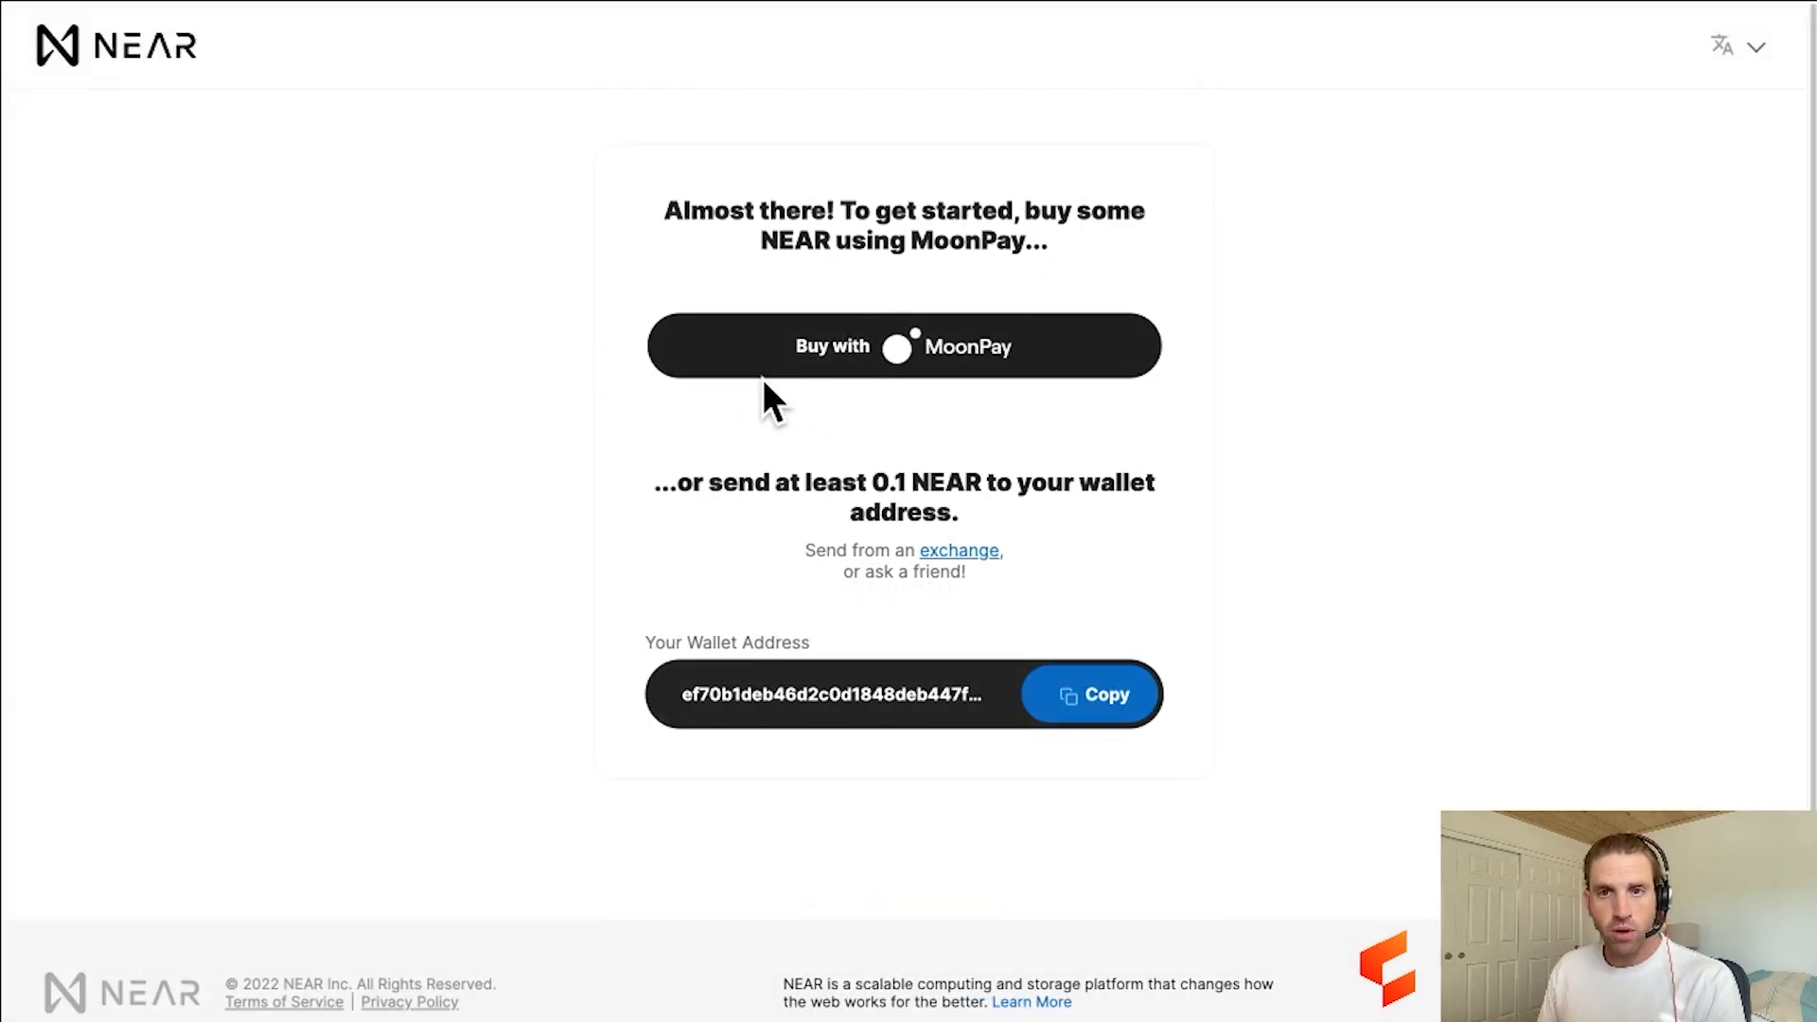
click(949, 551)
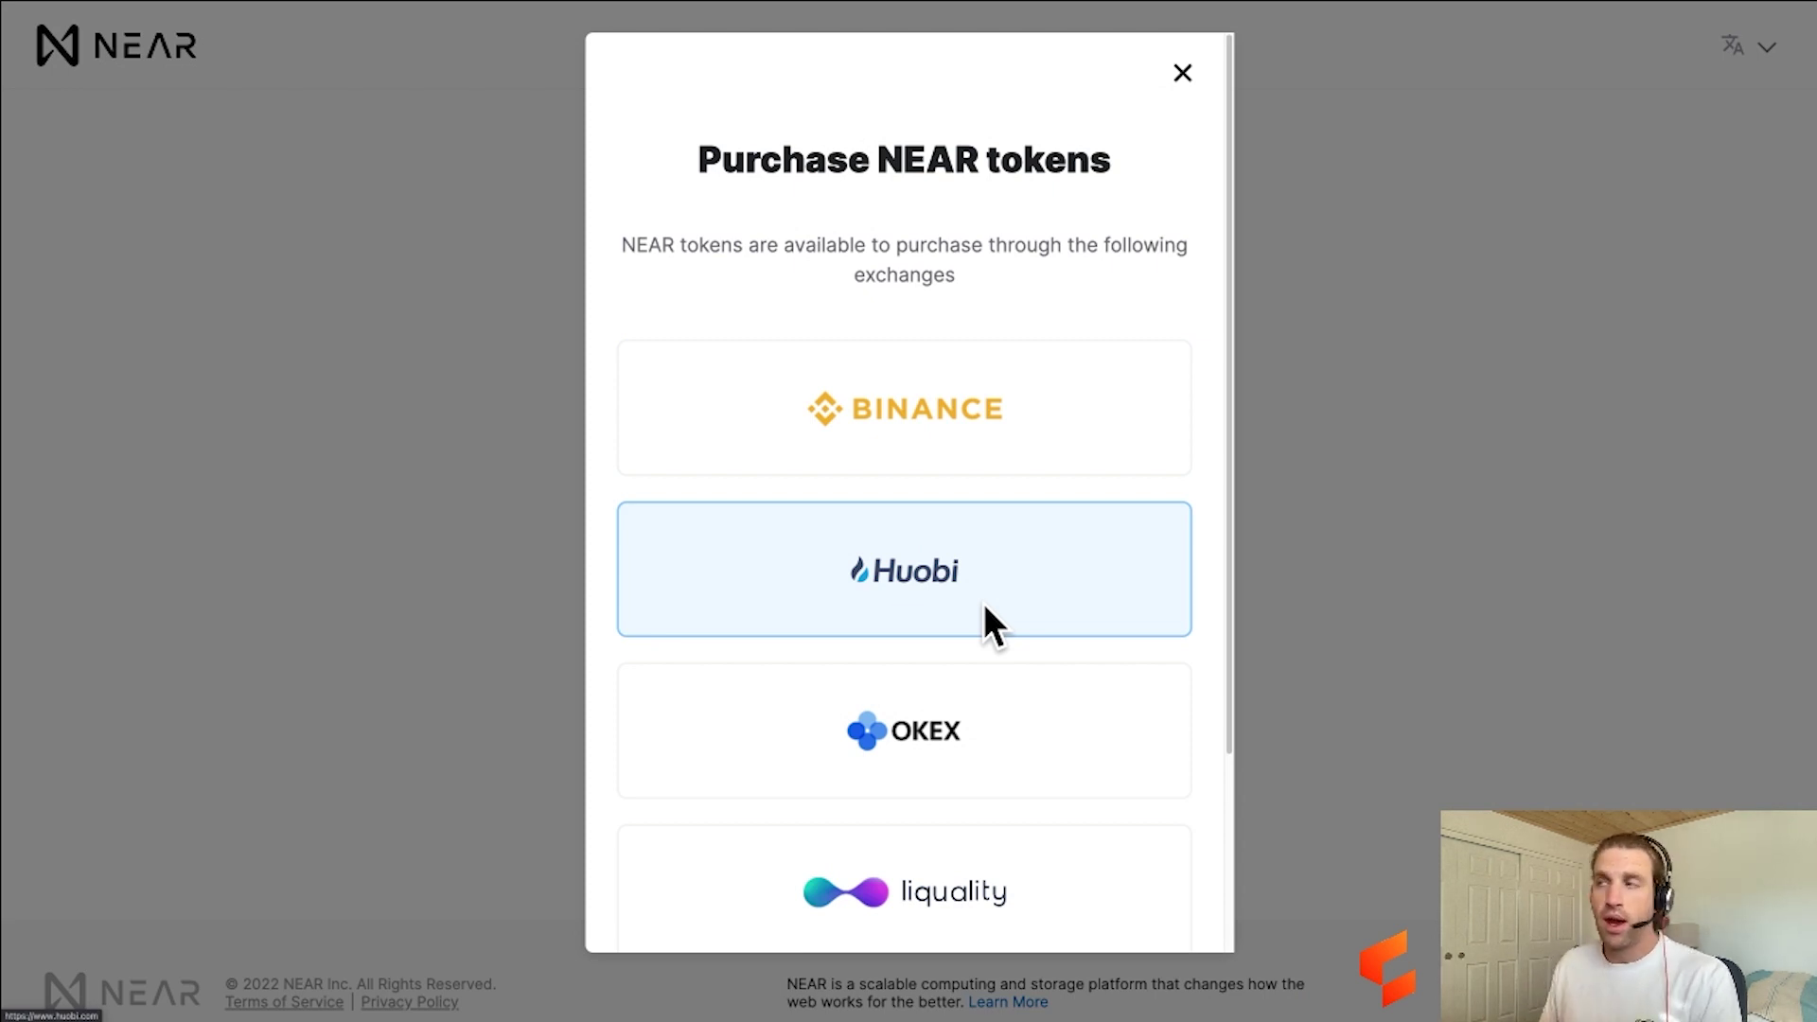
click(1182, 73)
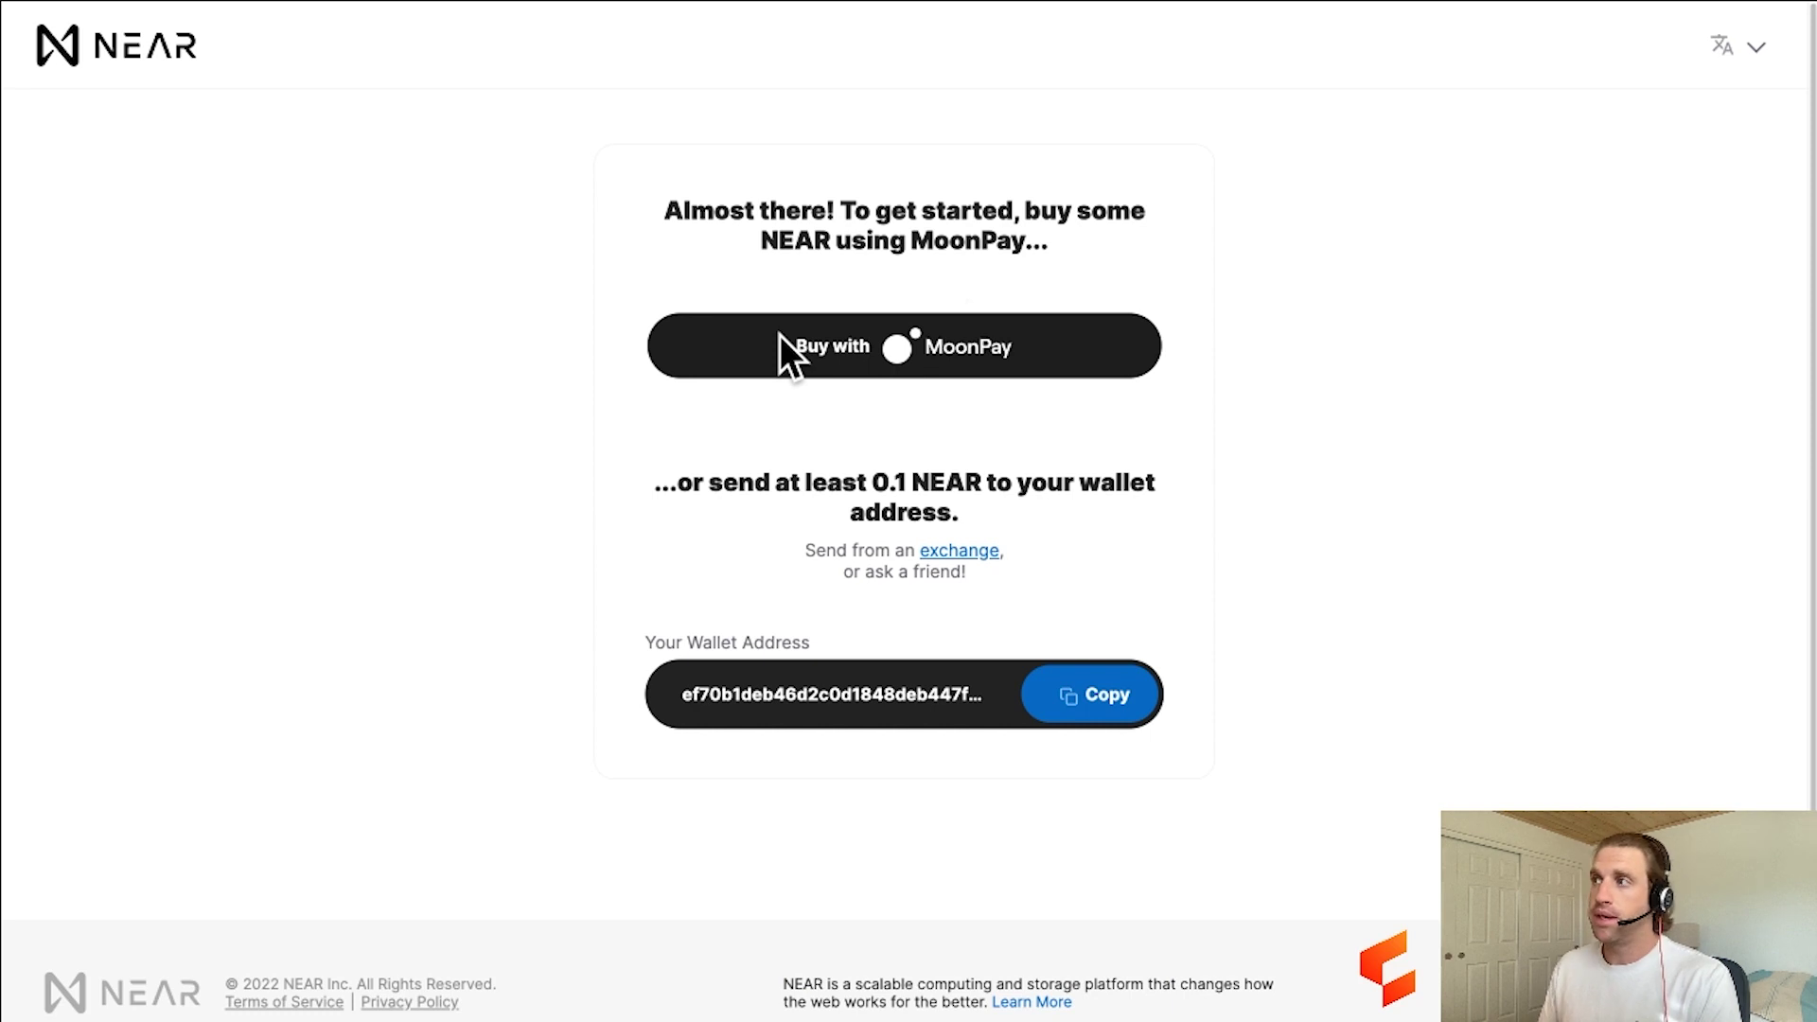
- Bring the funded wallet's window forward, make it full screen again, and zoom in
mouse_move(64, 4)
click(49, 25)
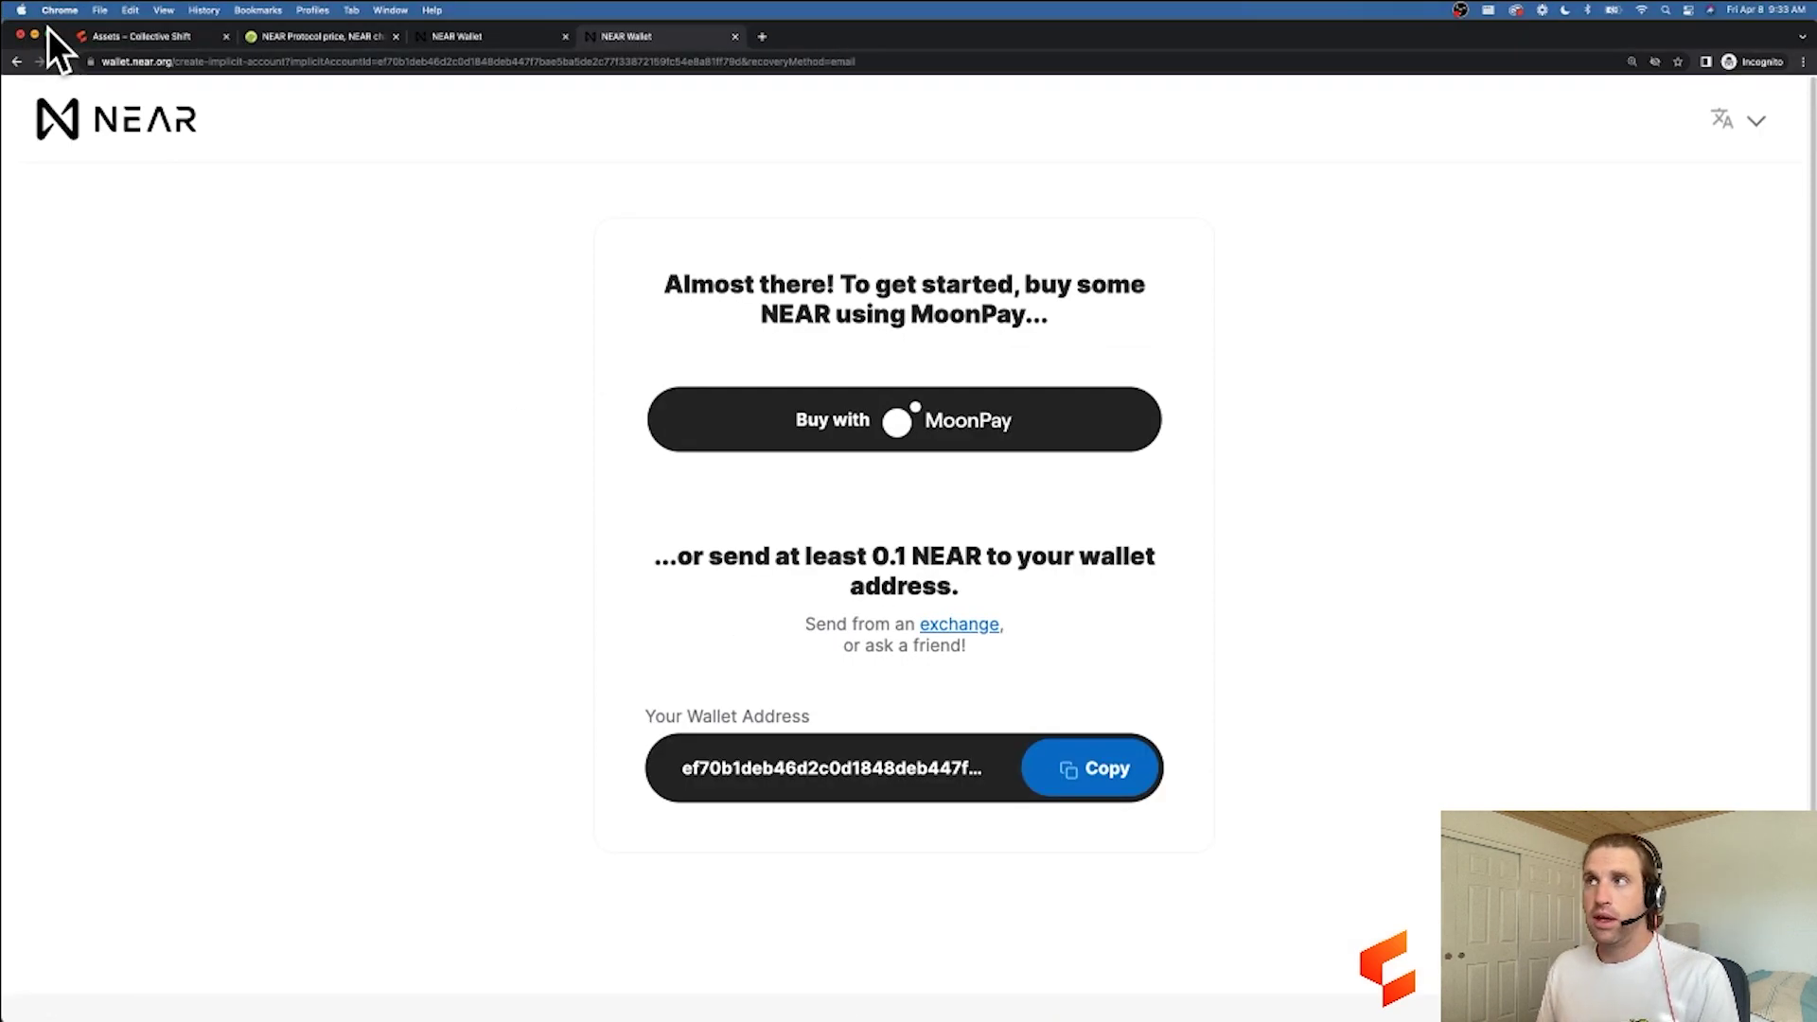
key(ctrl+Down)
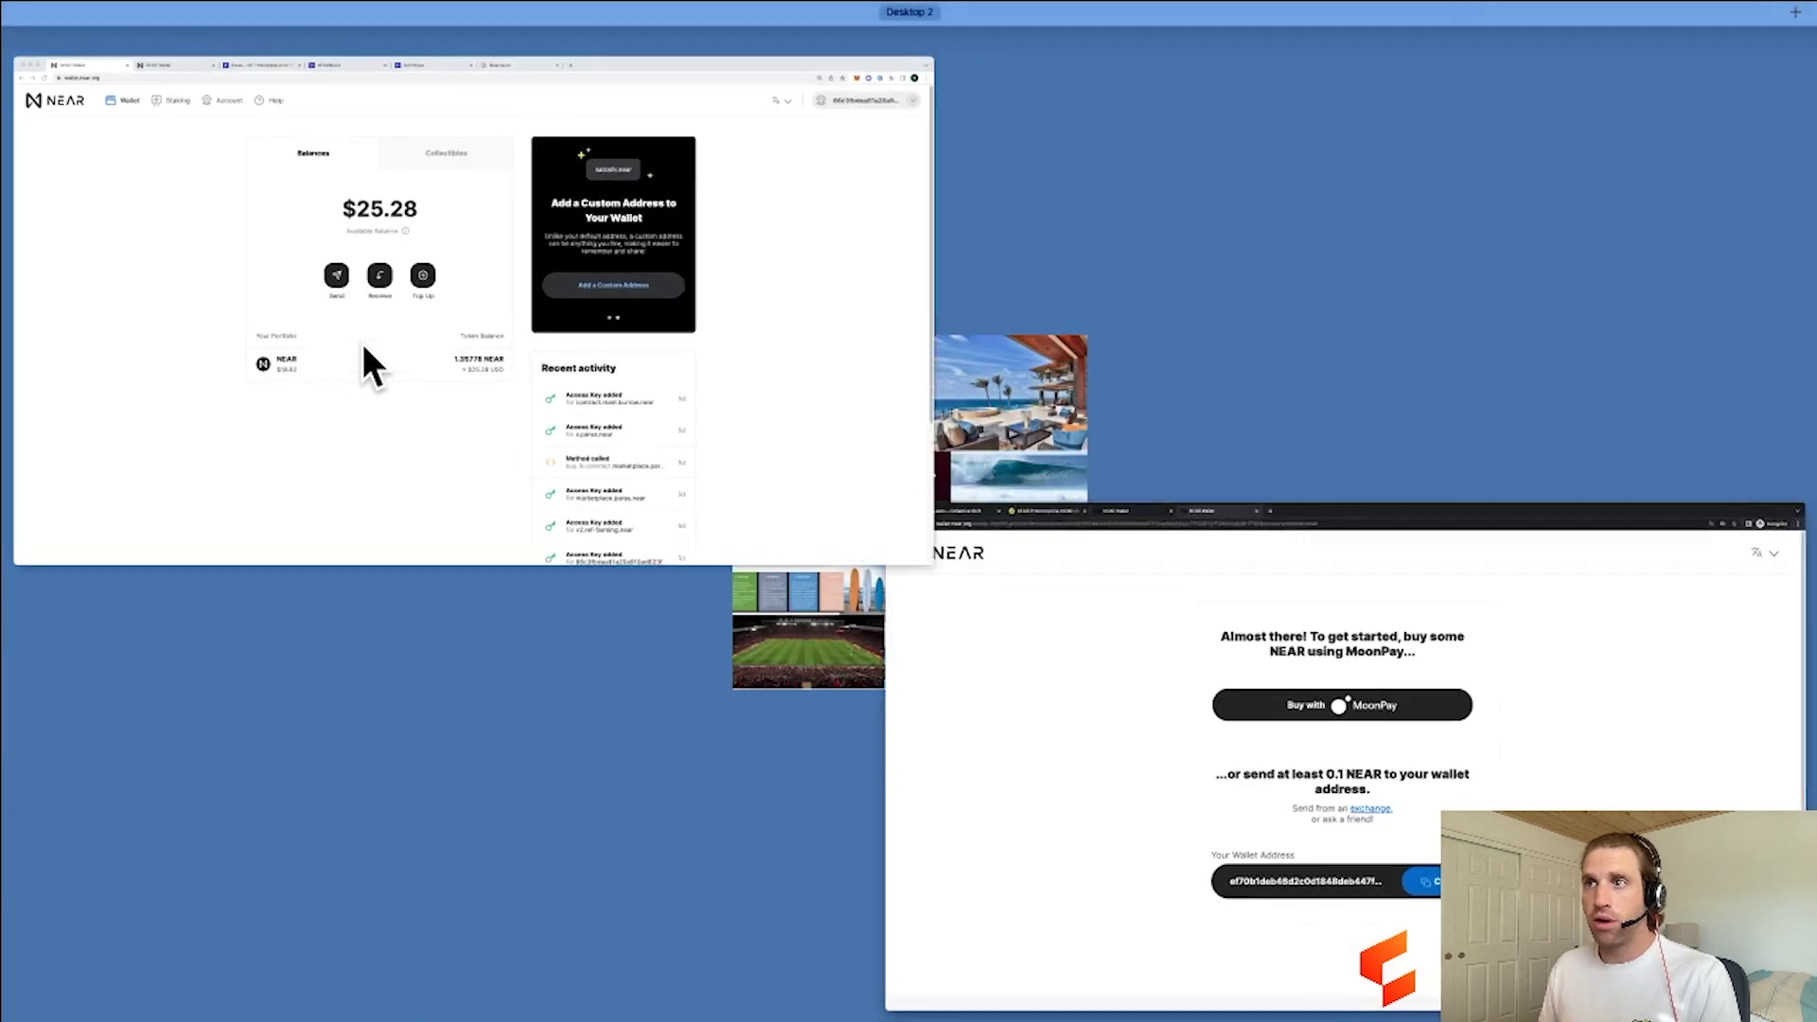
click(361, 342)
click(200, 9)
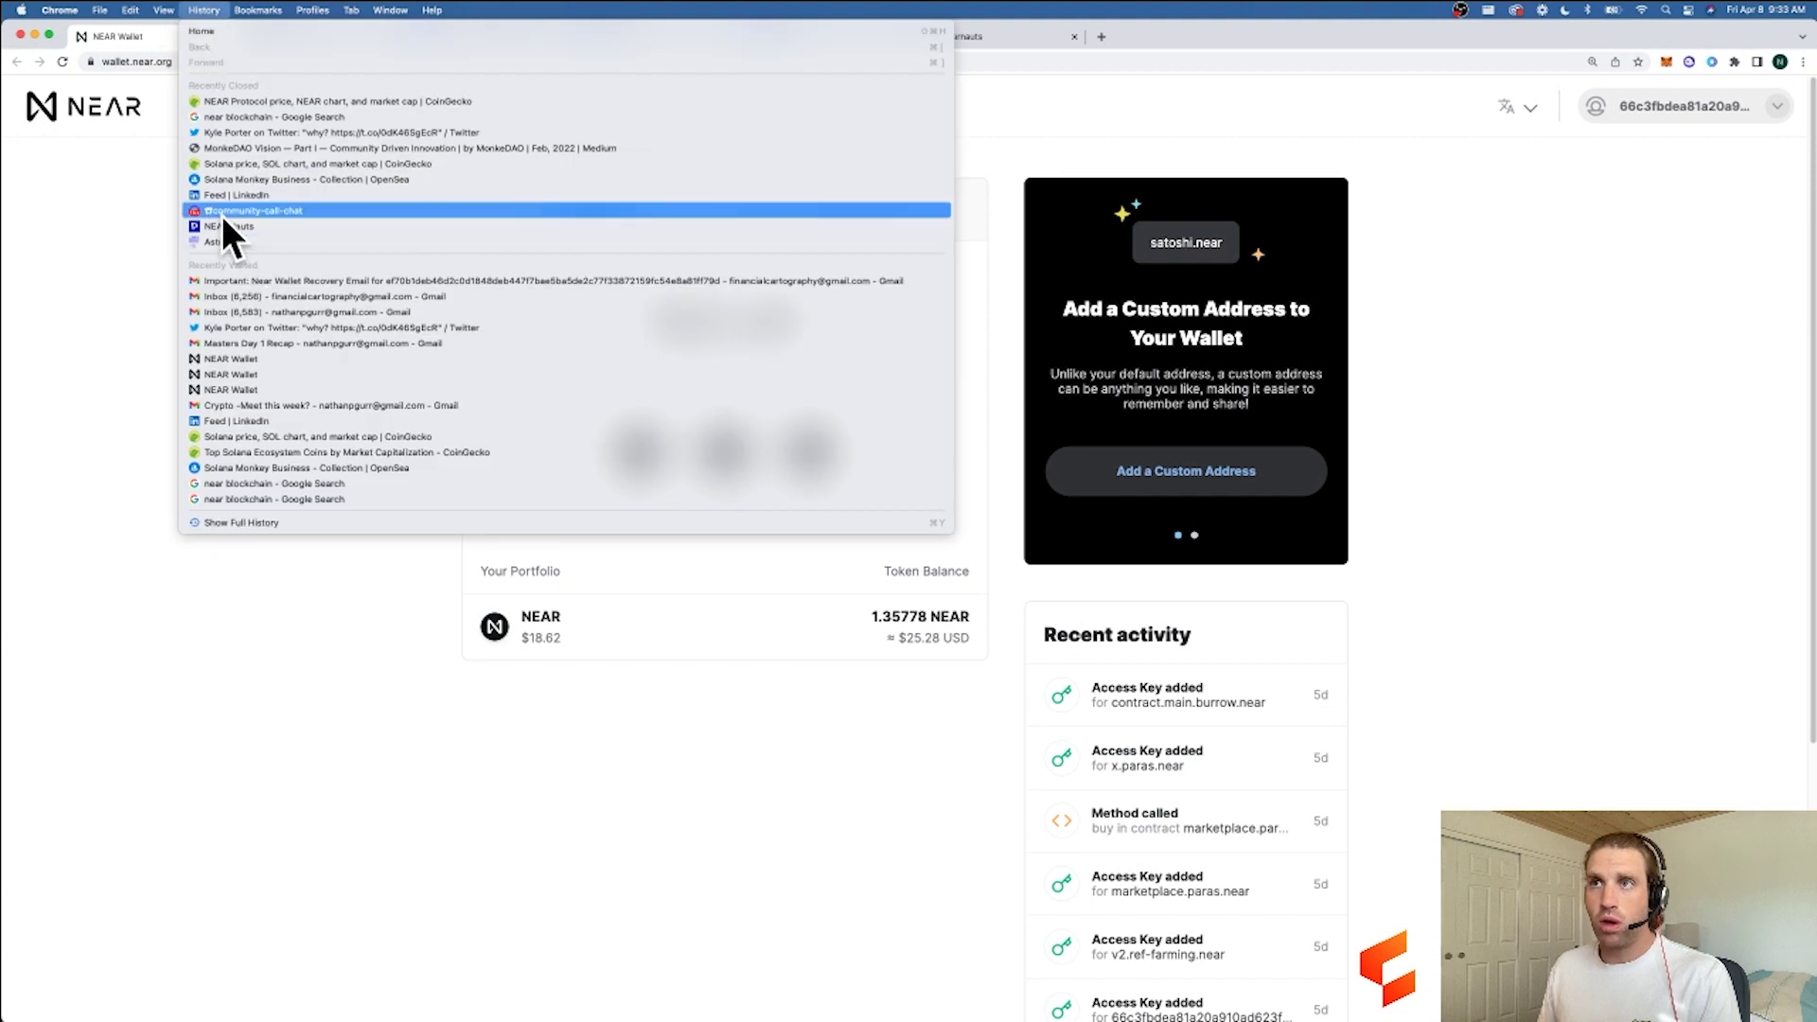
click(185, 139)
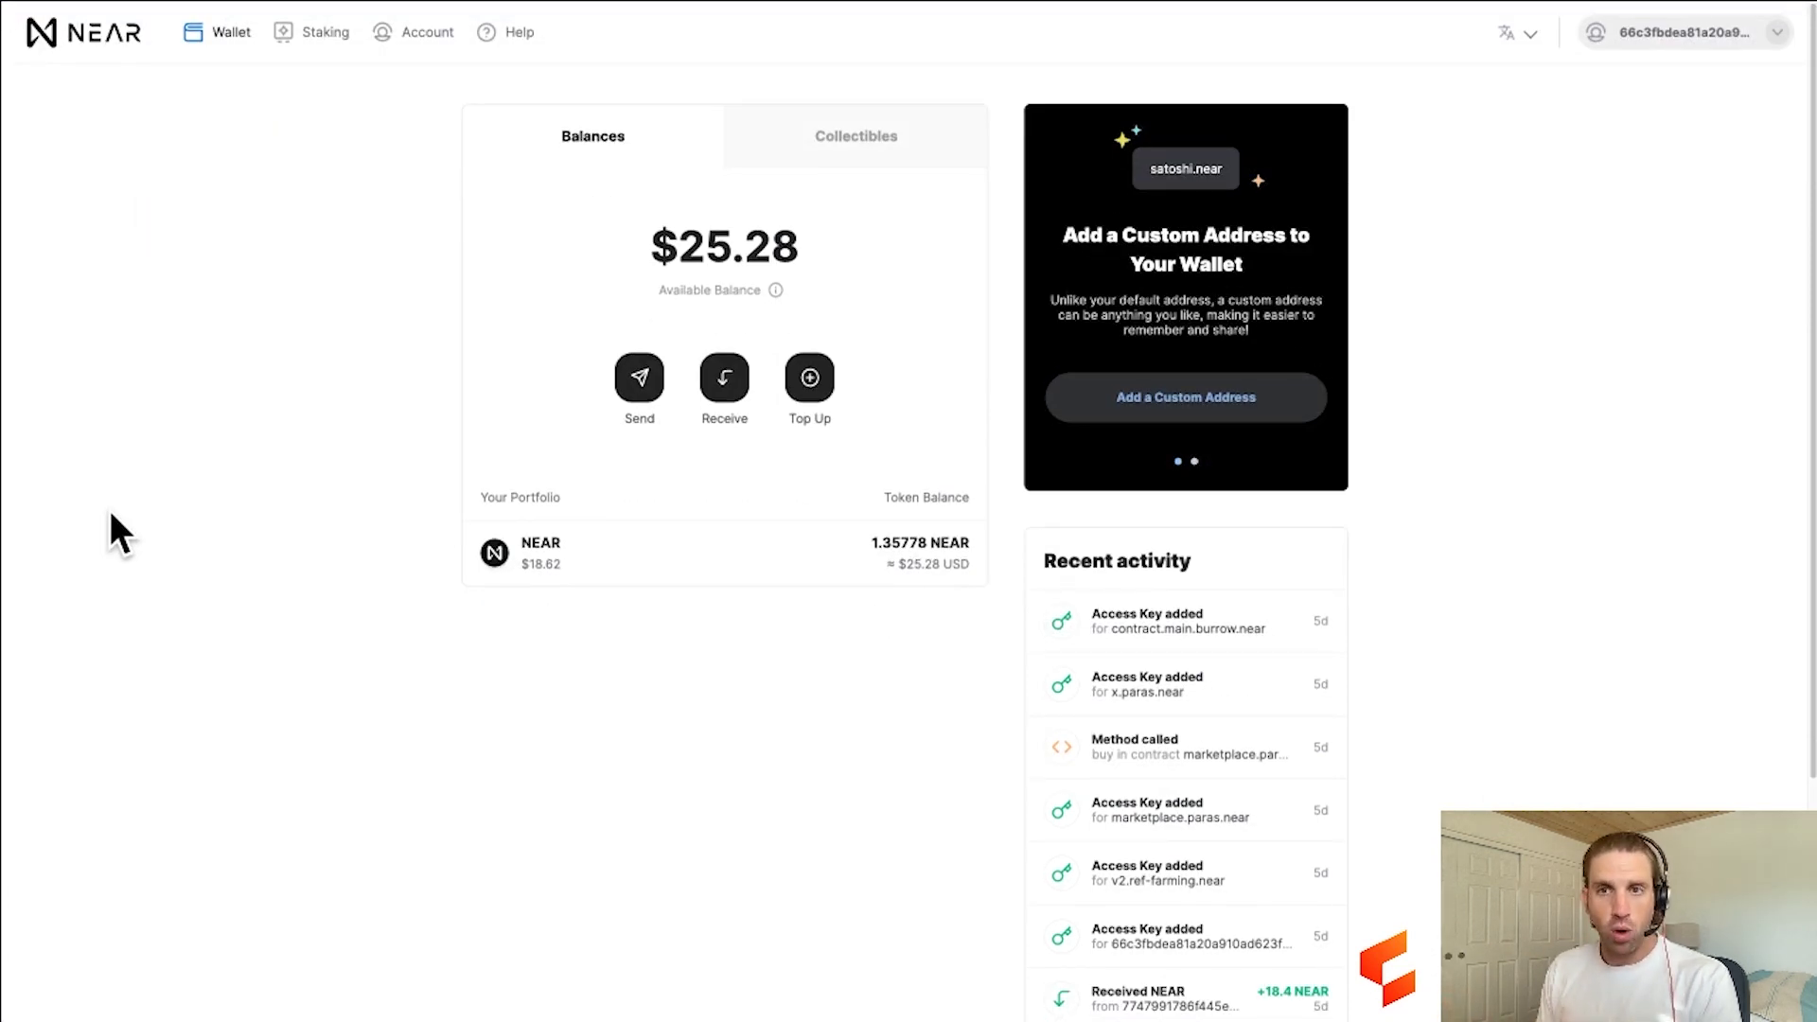
key(ctrl+plus)
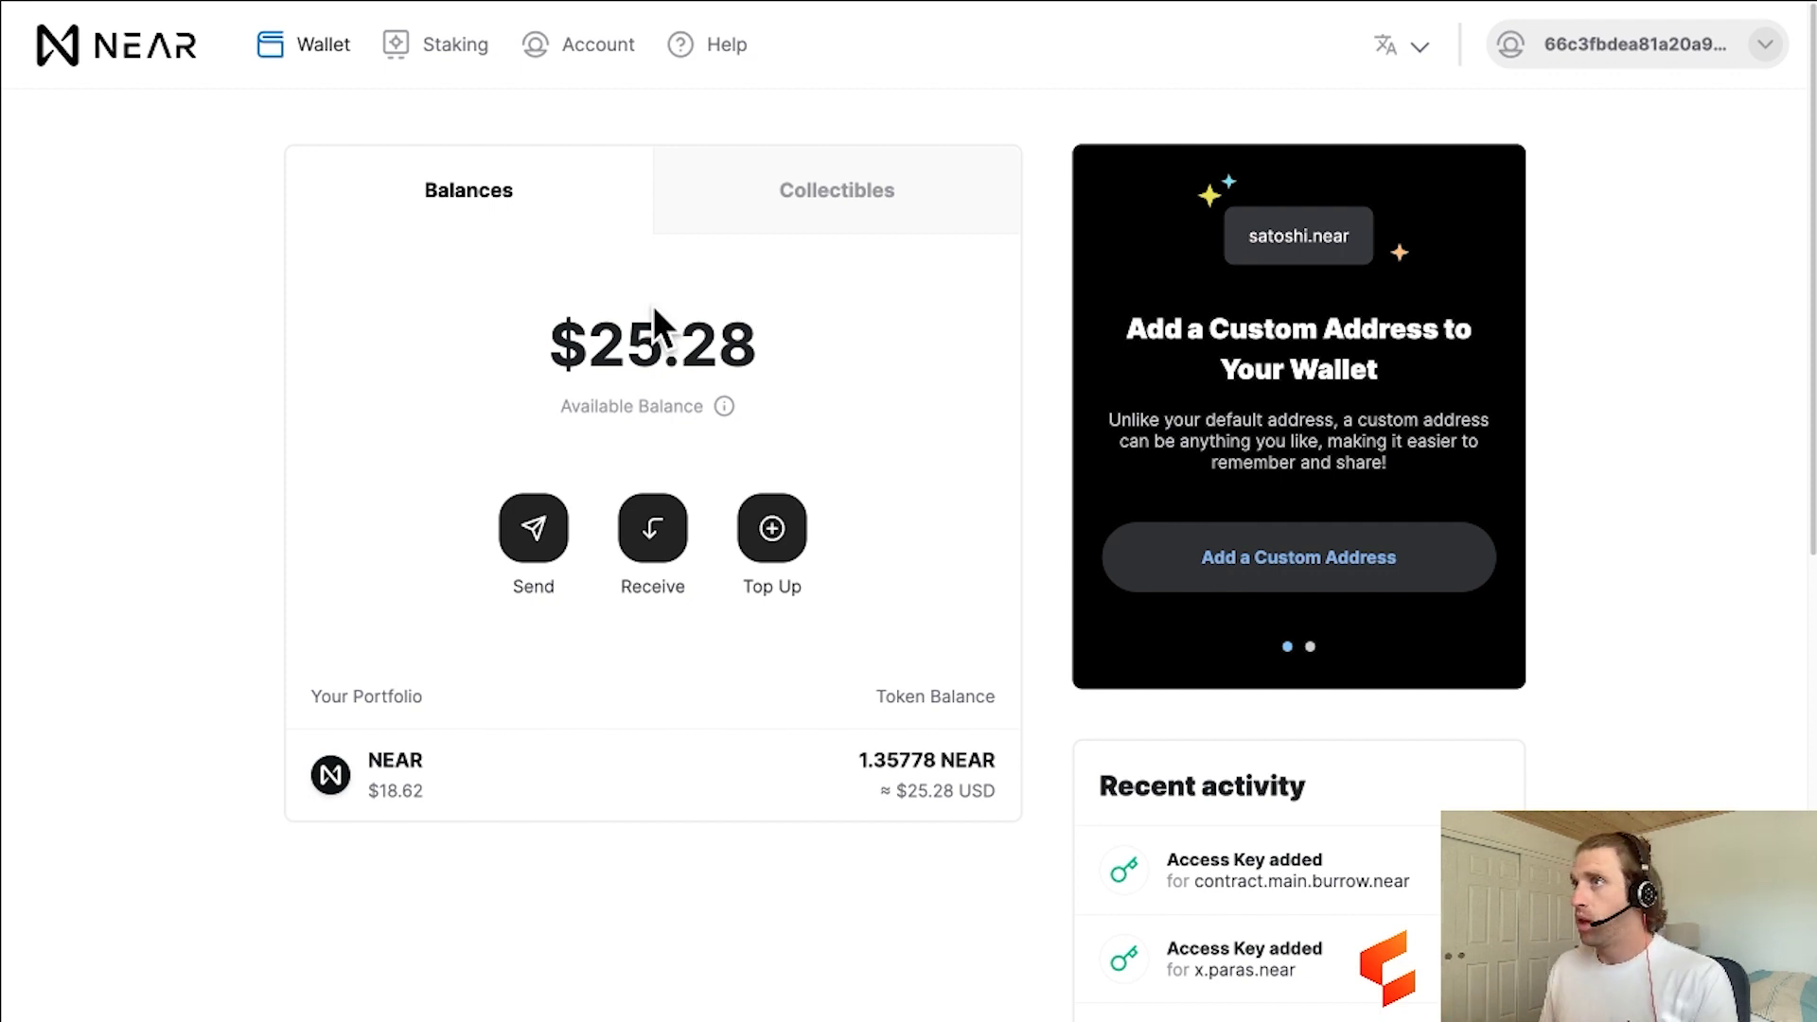
scroll(652, 305, down, 1)
scroll(650, 317, up, 1)
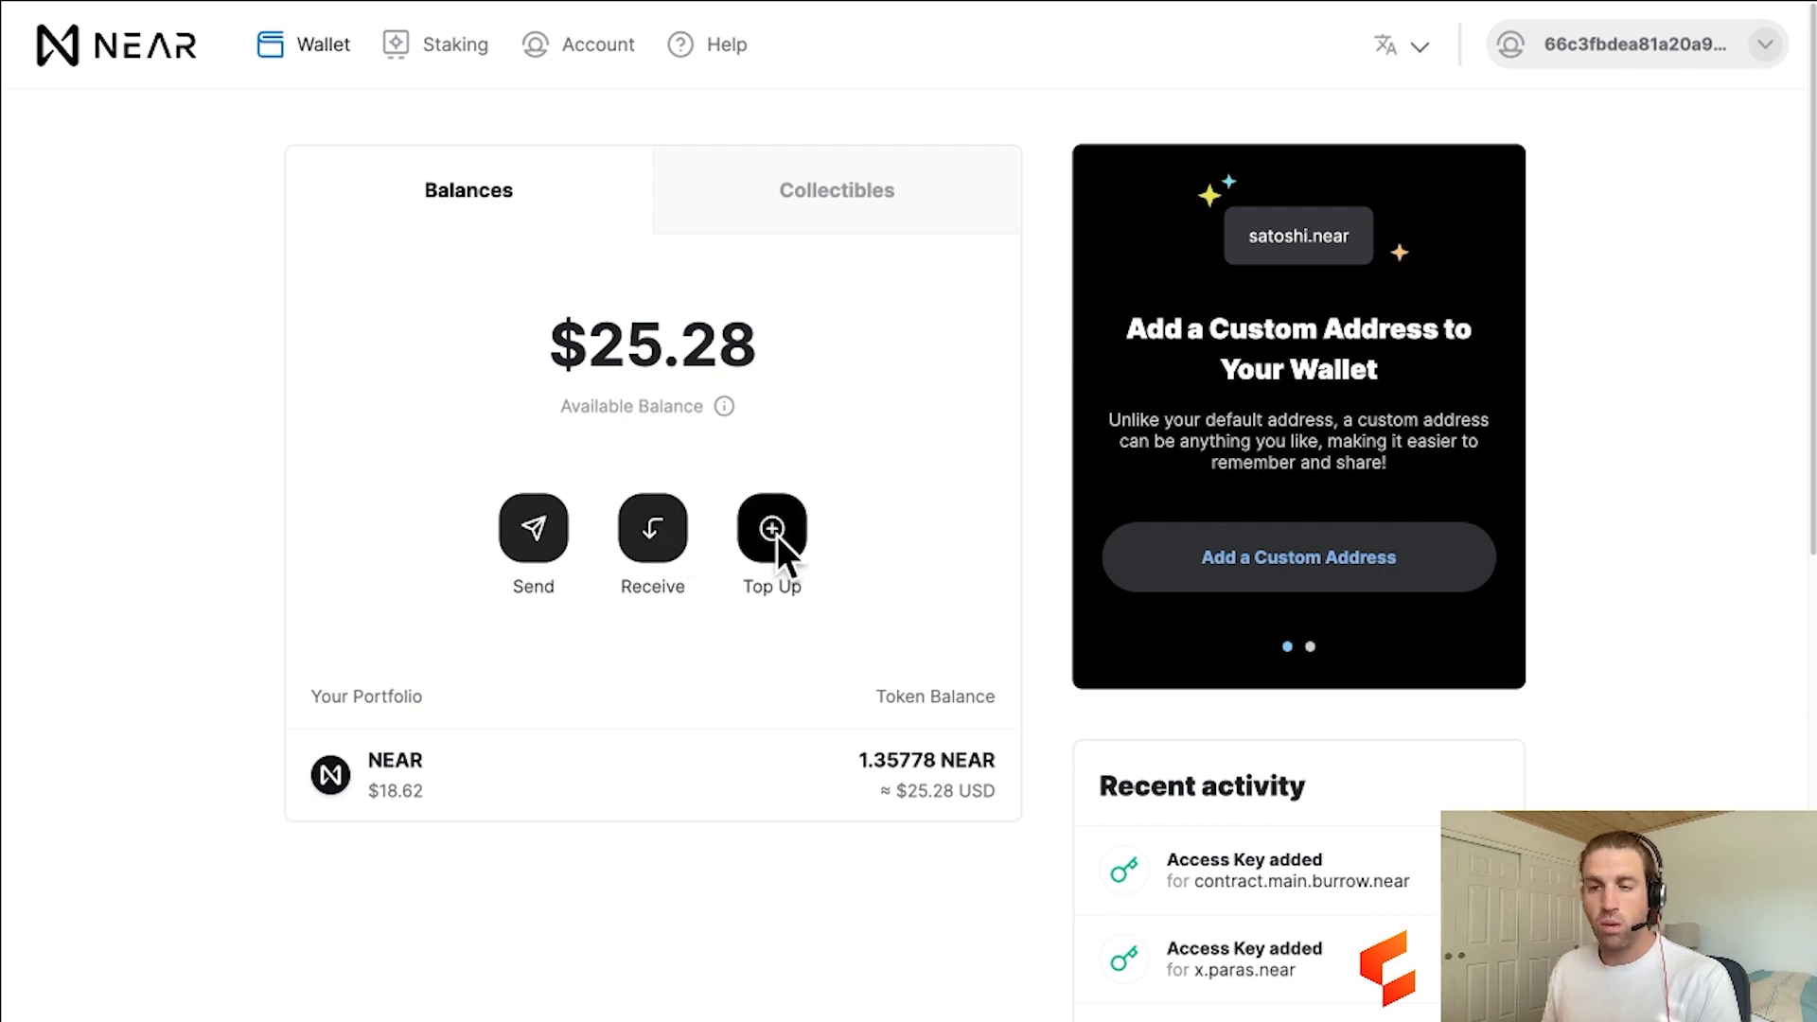
scroll(776, 536, down, 3)
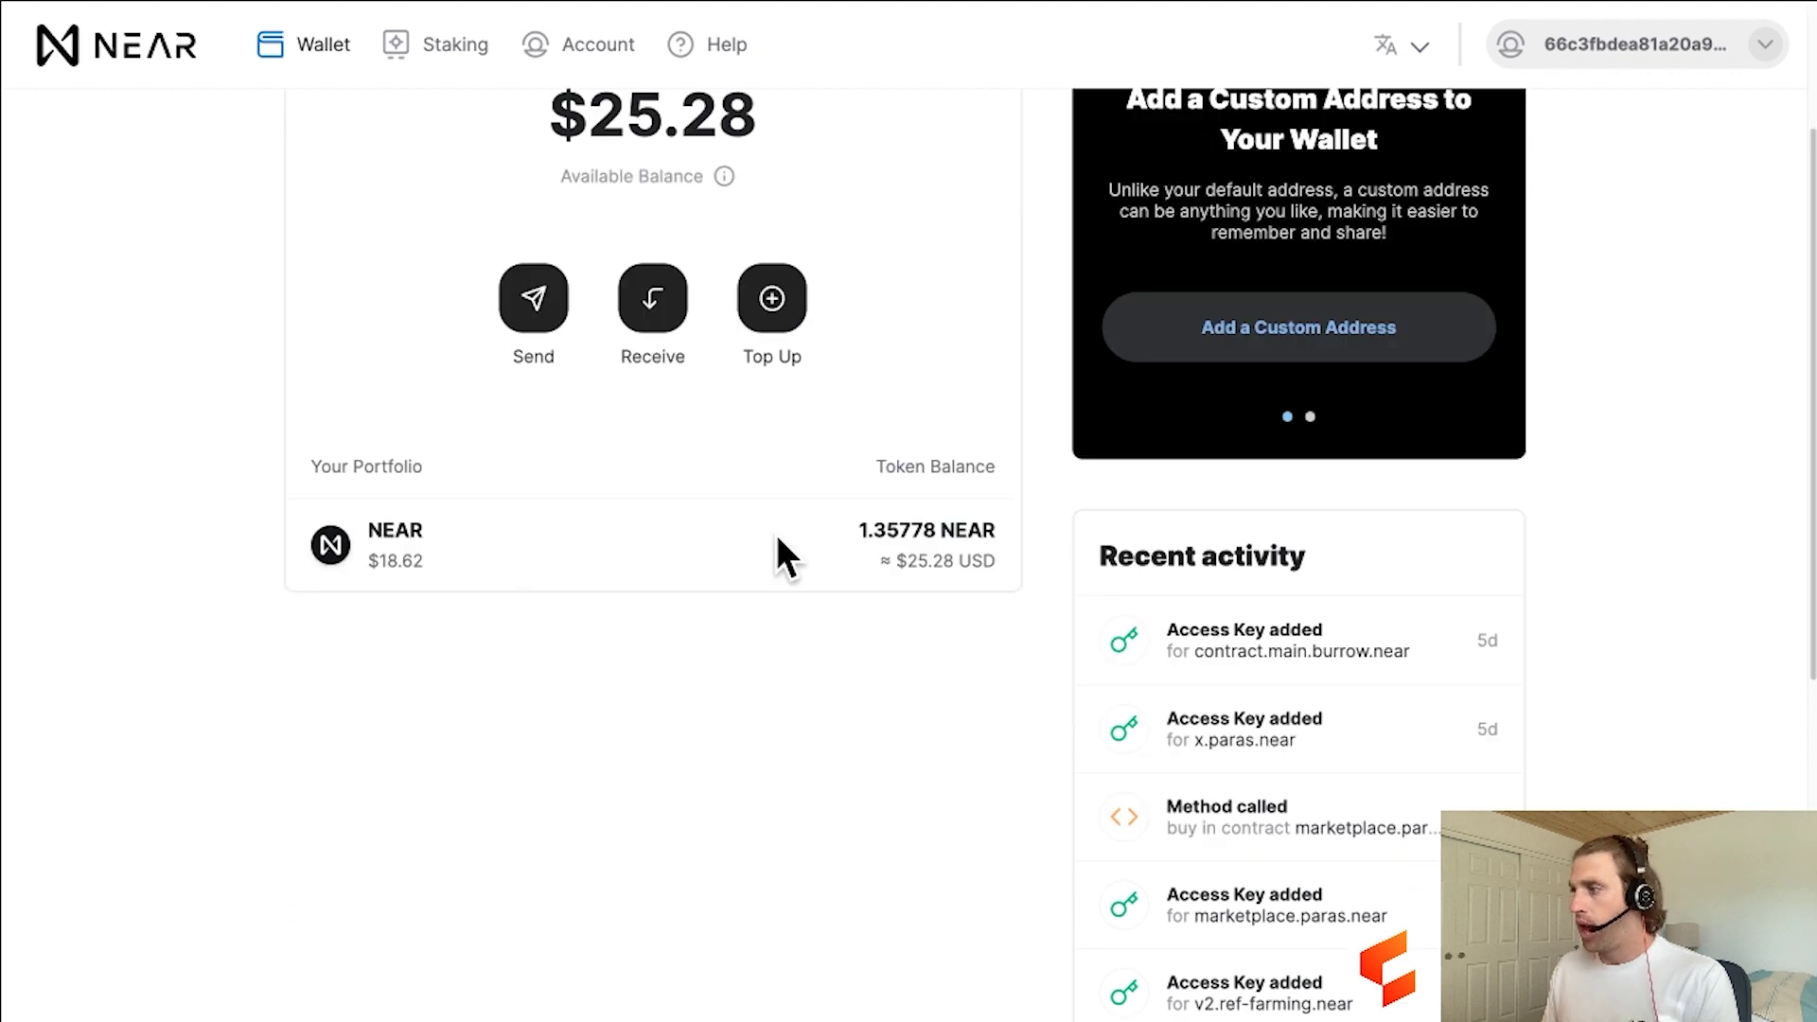
scroll(777, 536, down, 2)
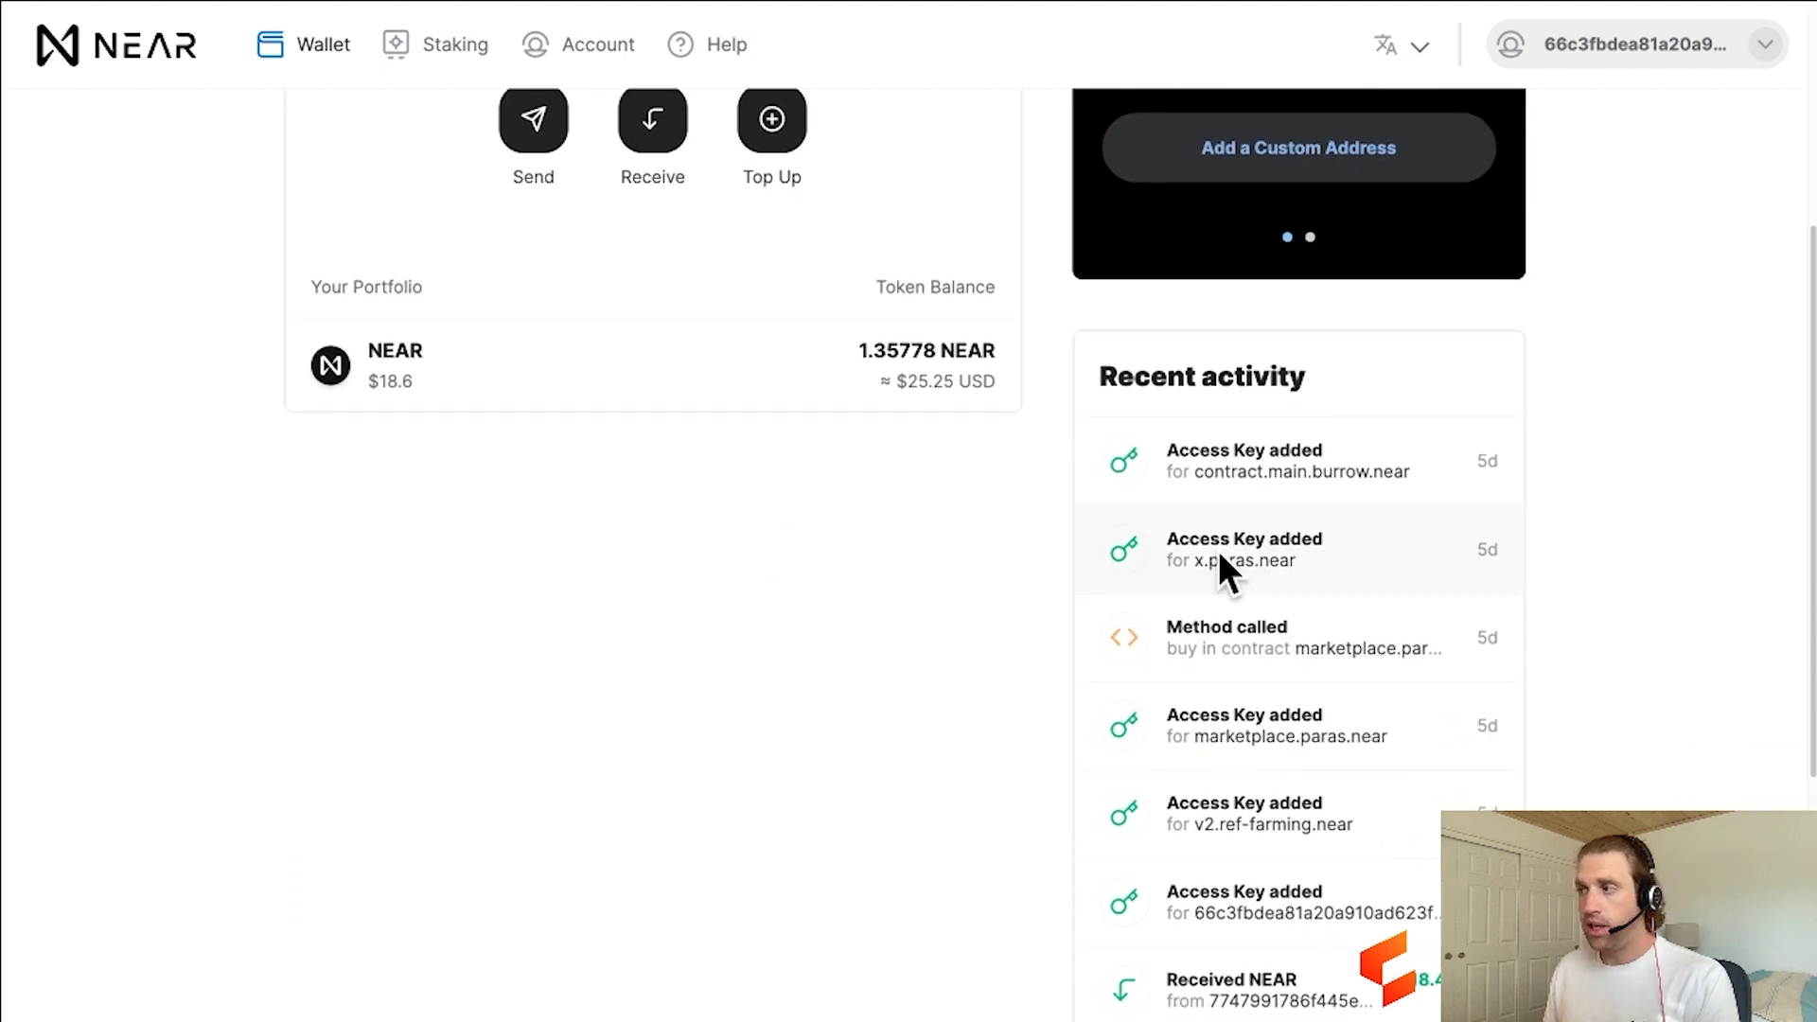
scroll(1270, 521, up, 3)
scroll(1131, 428, up, 2)
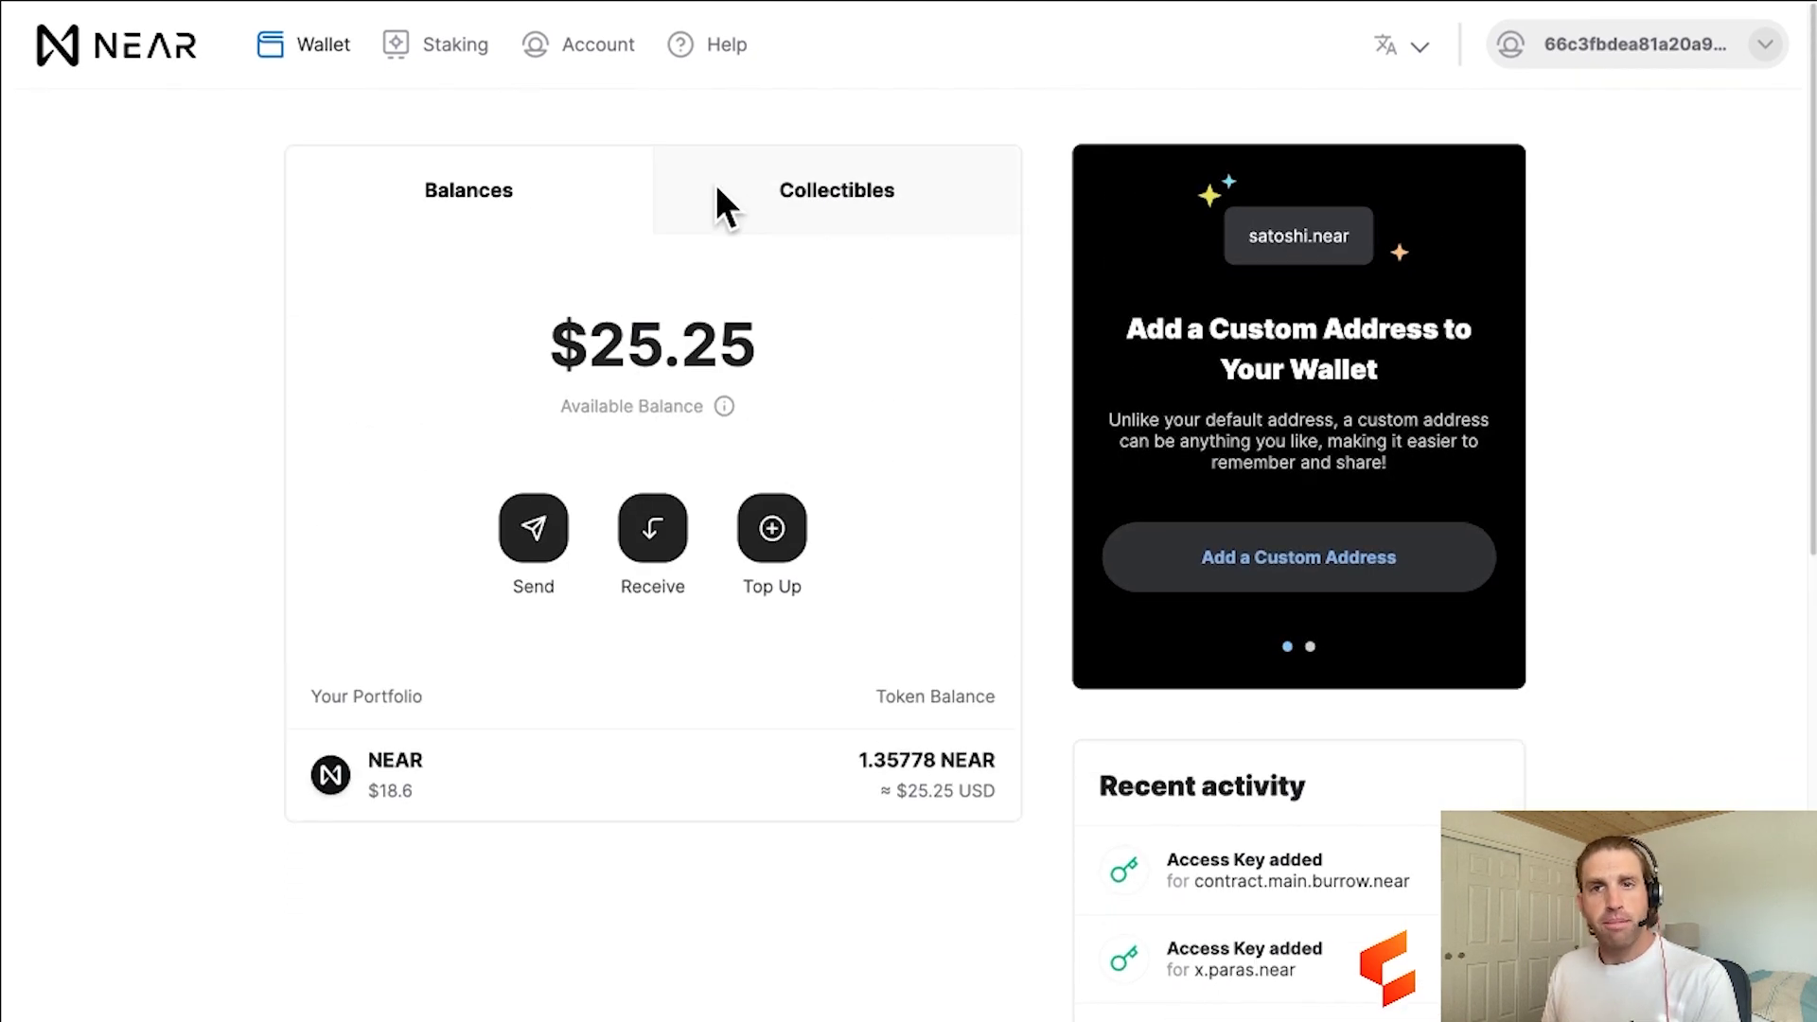
click(801, 193)
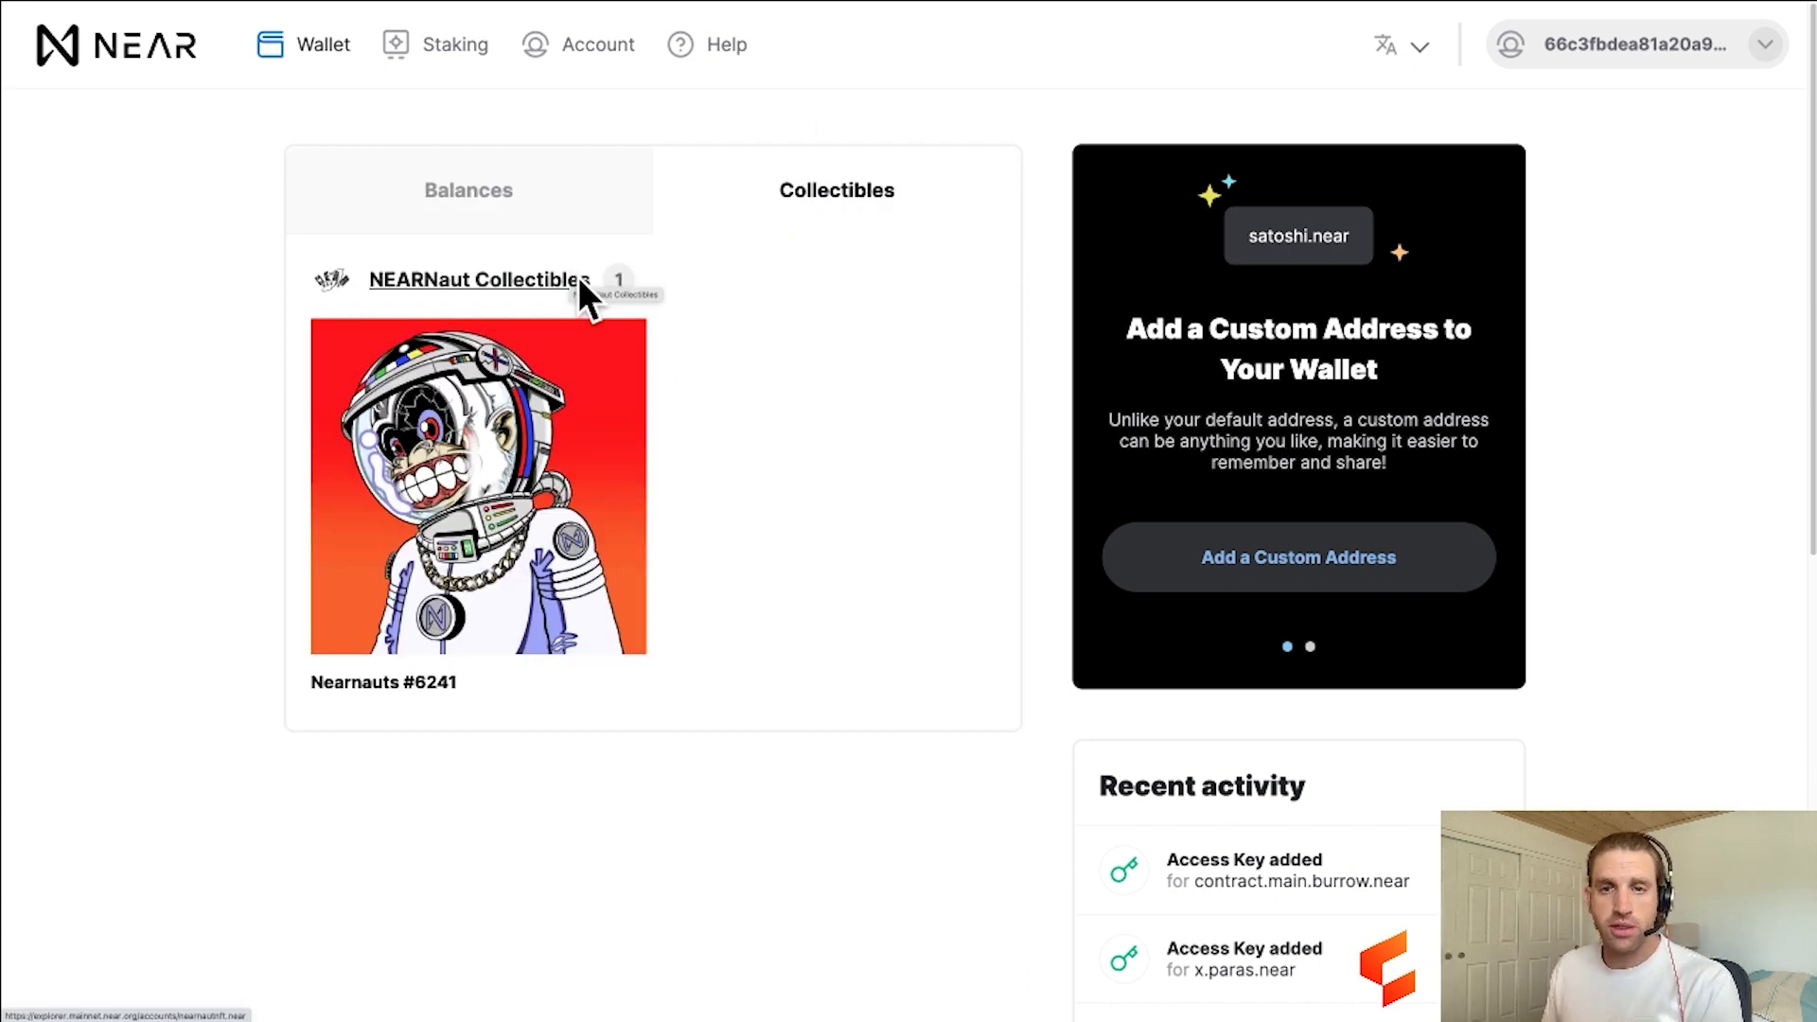
- Go back from Collectibles to the token Balances view
click(565, 181)
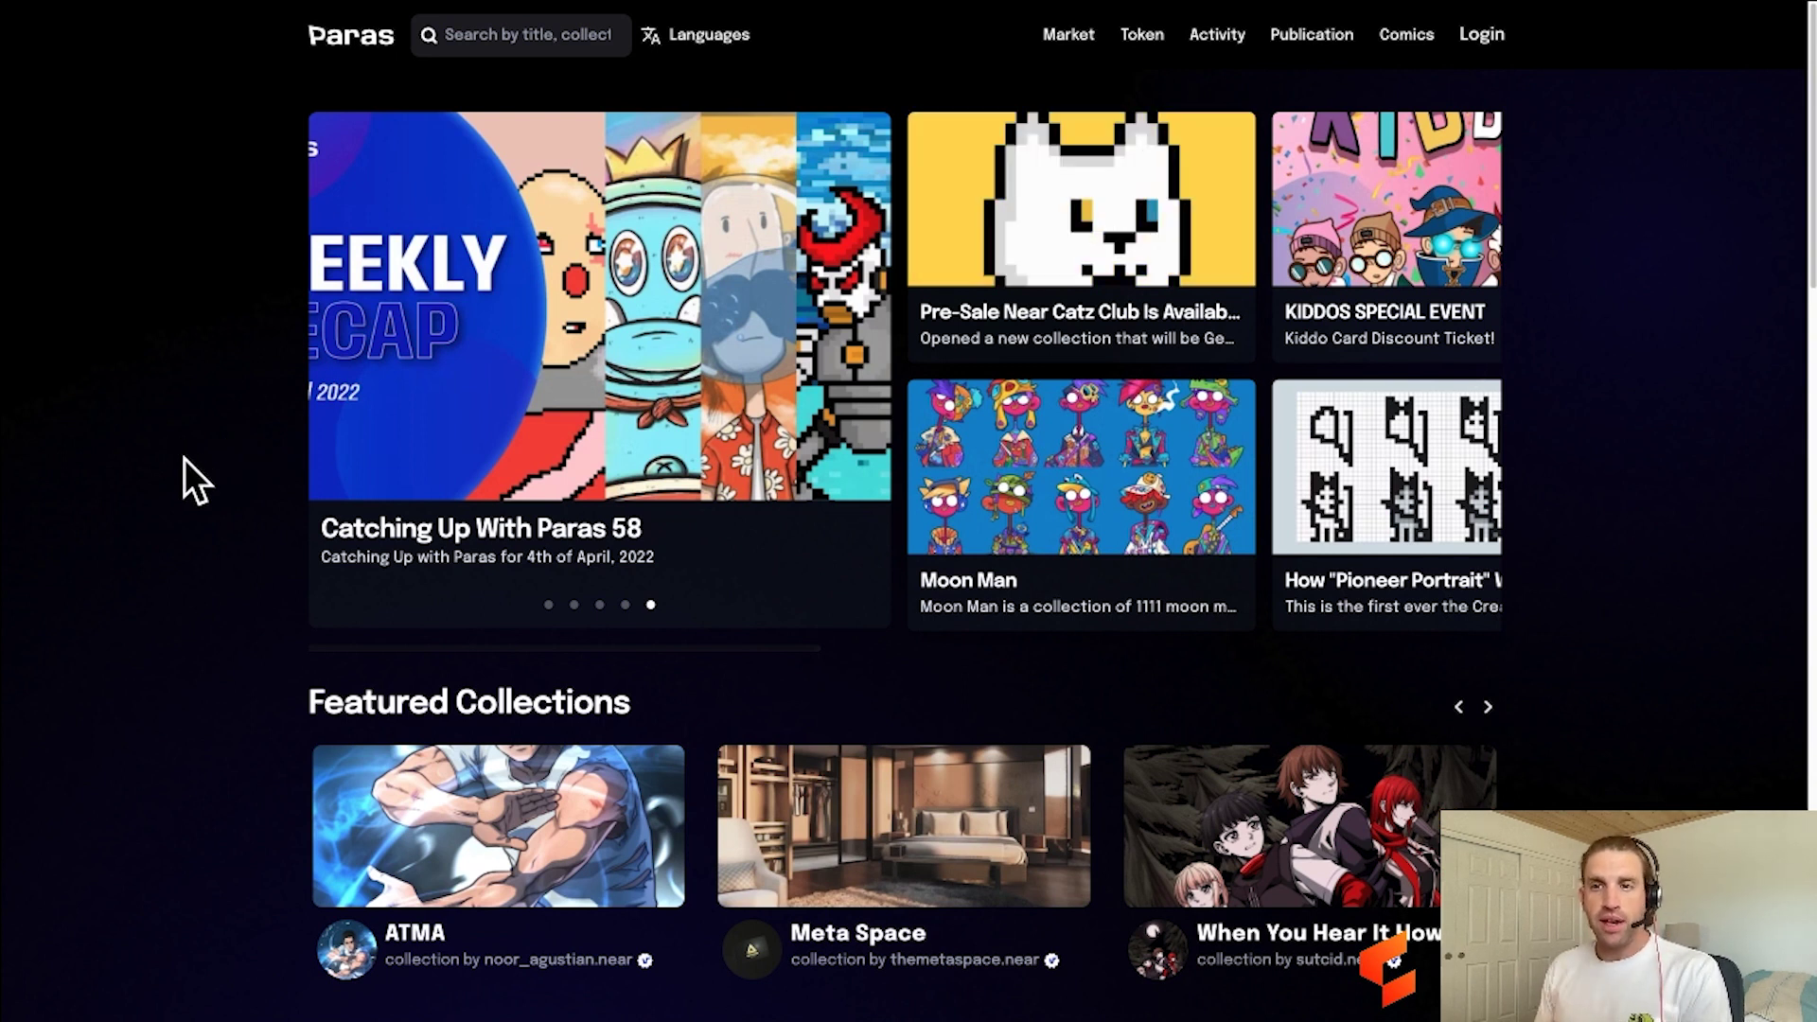
- Enlarge the Paras home page showing the Andy Warlords news and featured collections
key(ctrl+plus)
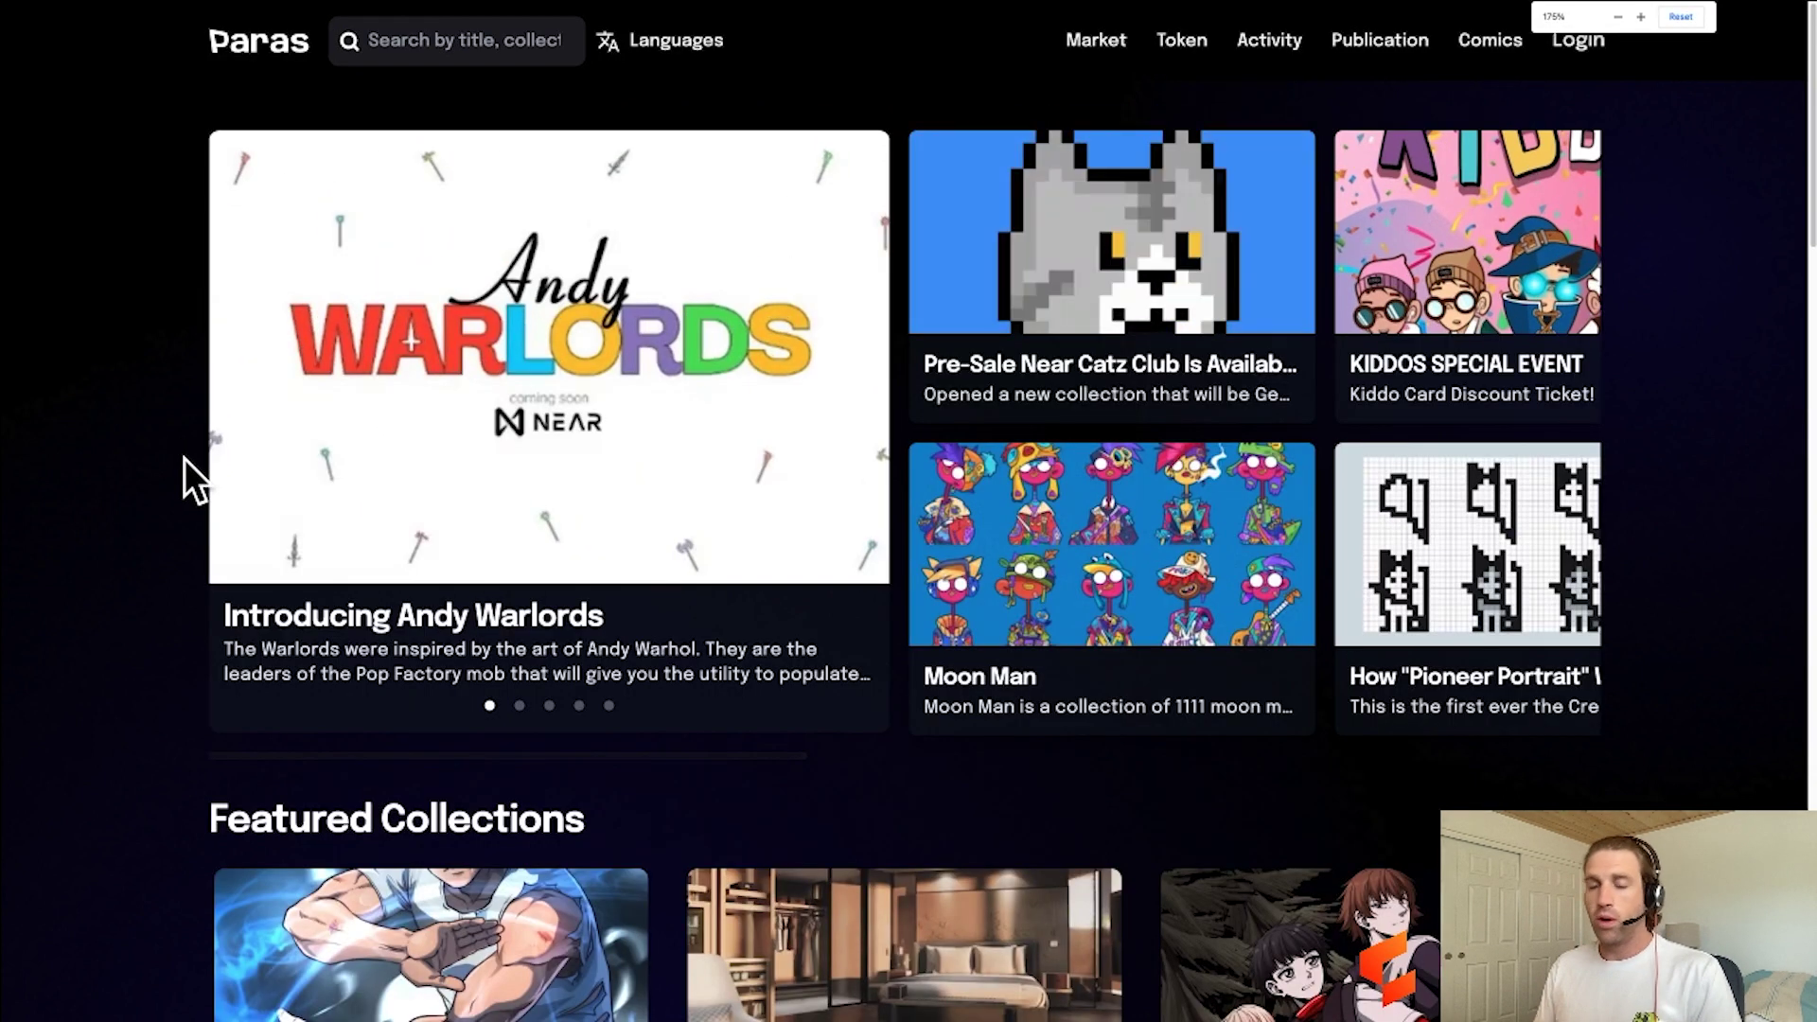
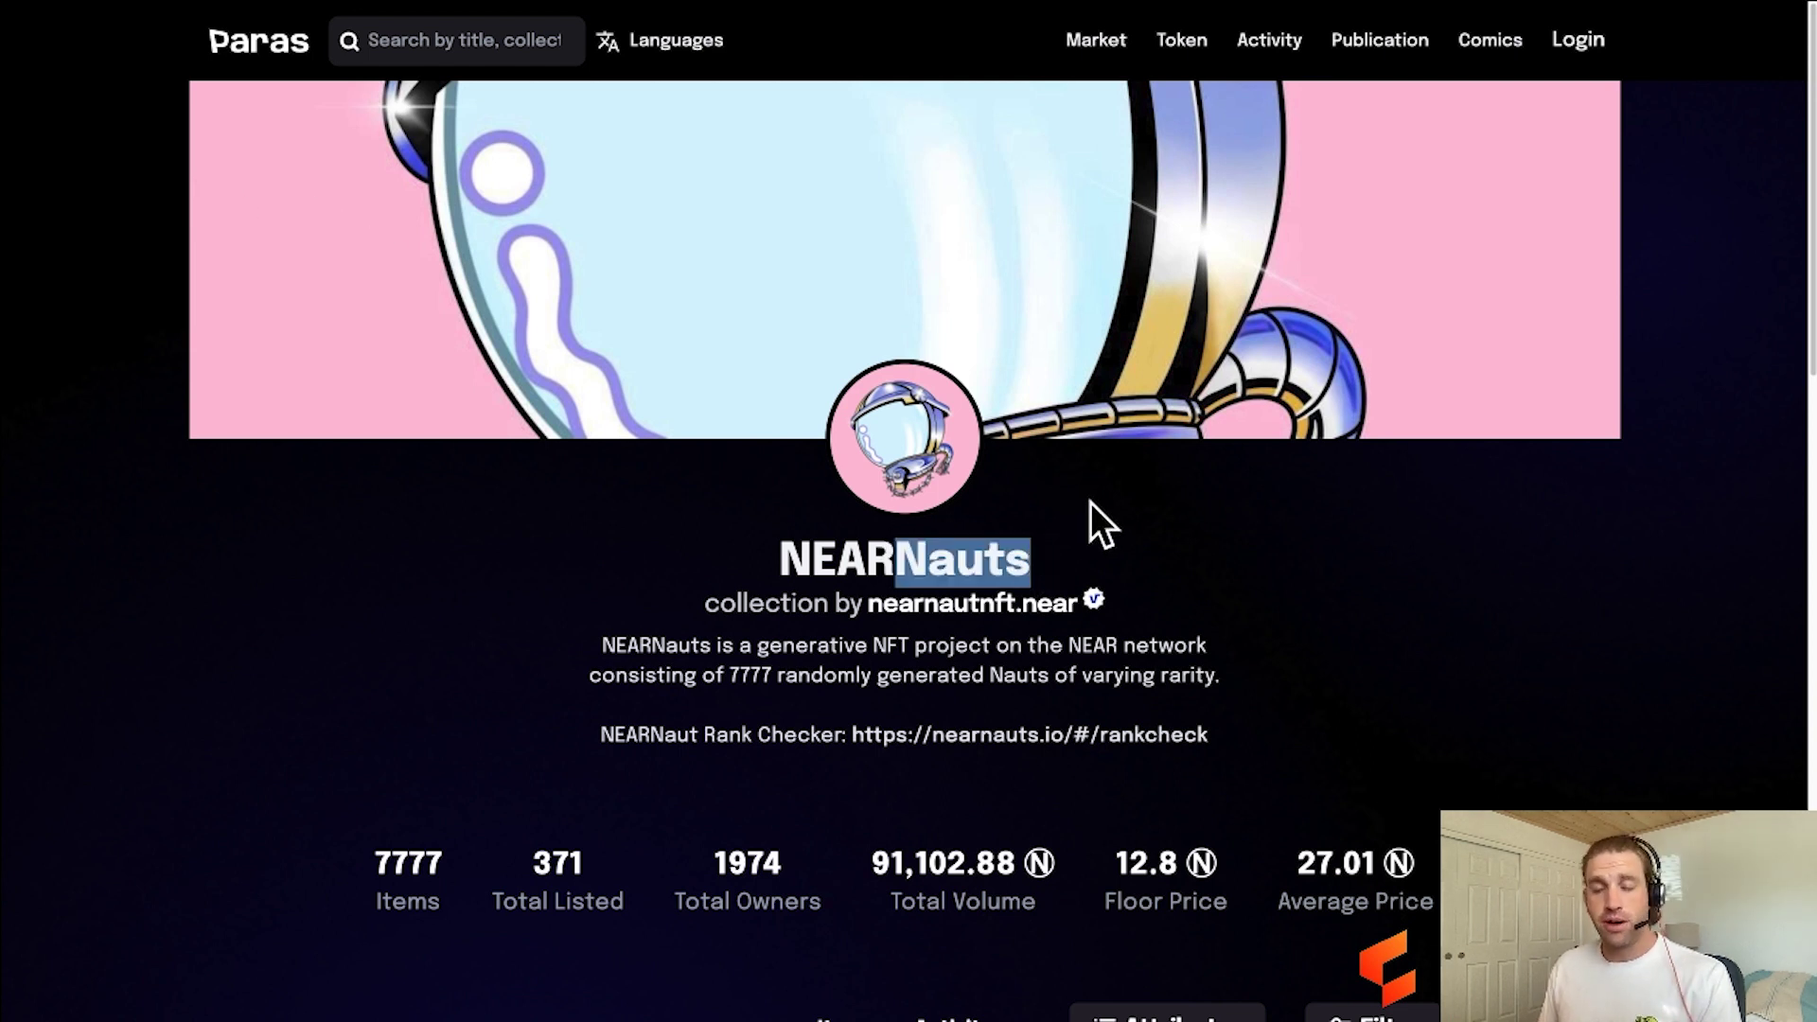
scroll(1090, 502, down, 1)
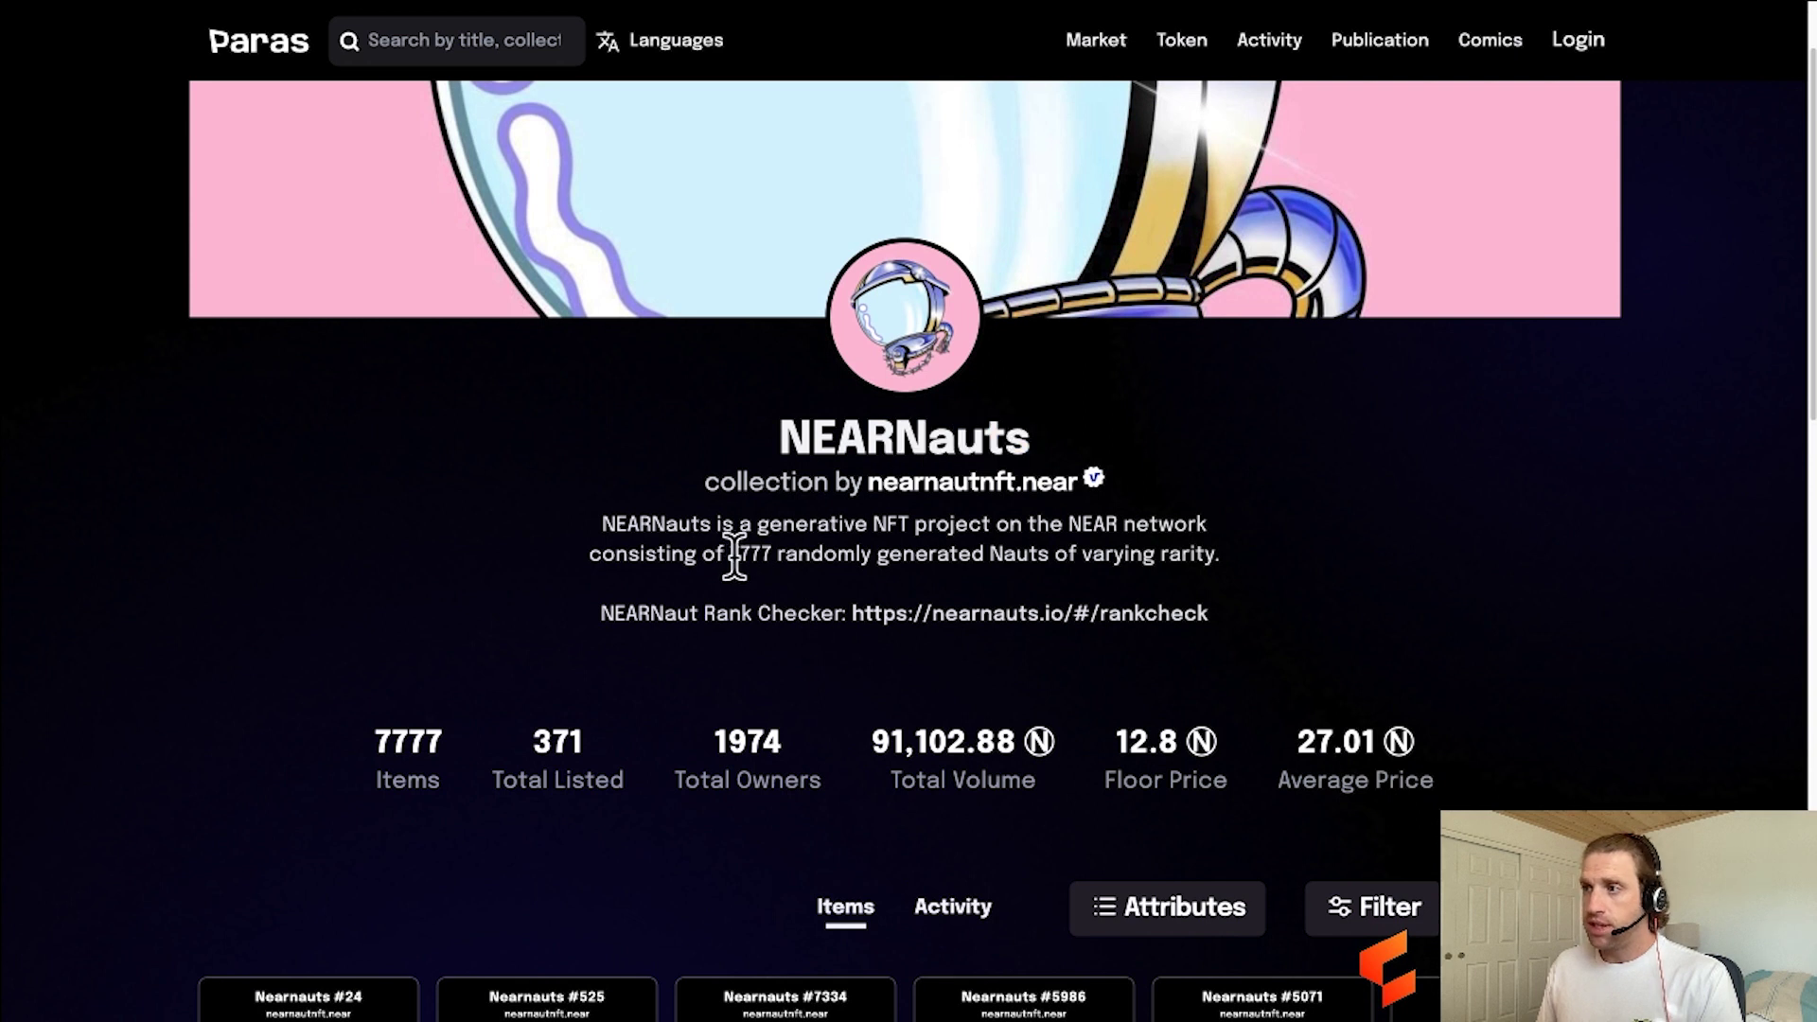
- Highlight part of the NEARNauts collection description, then move to the NEAR Wallet desktop
drag(731, 553, 1008, 553)
click(1059, 546)
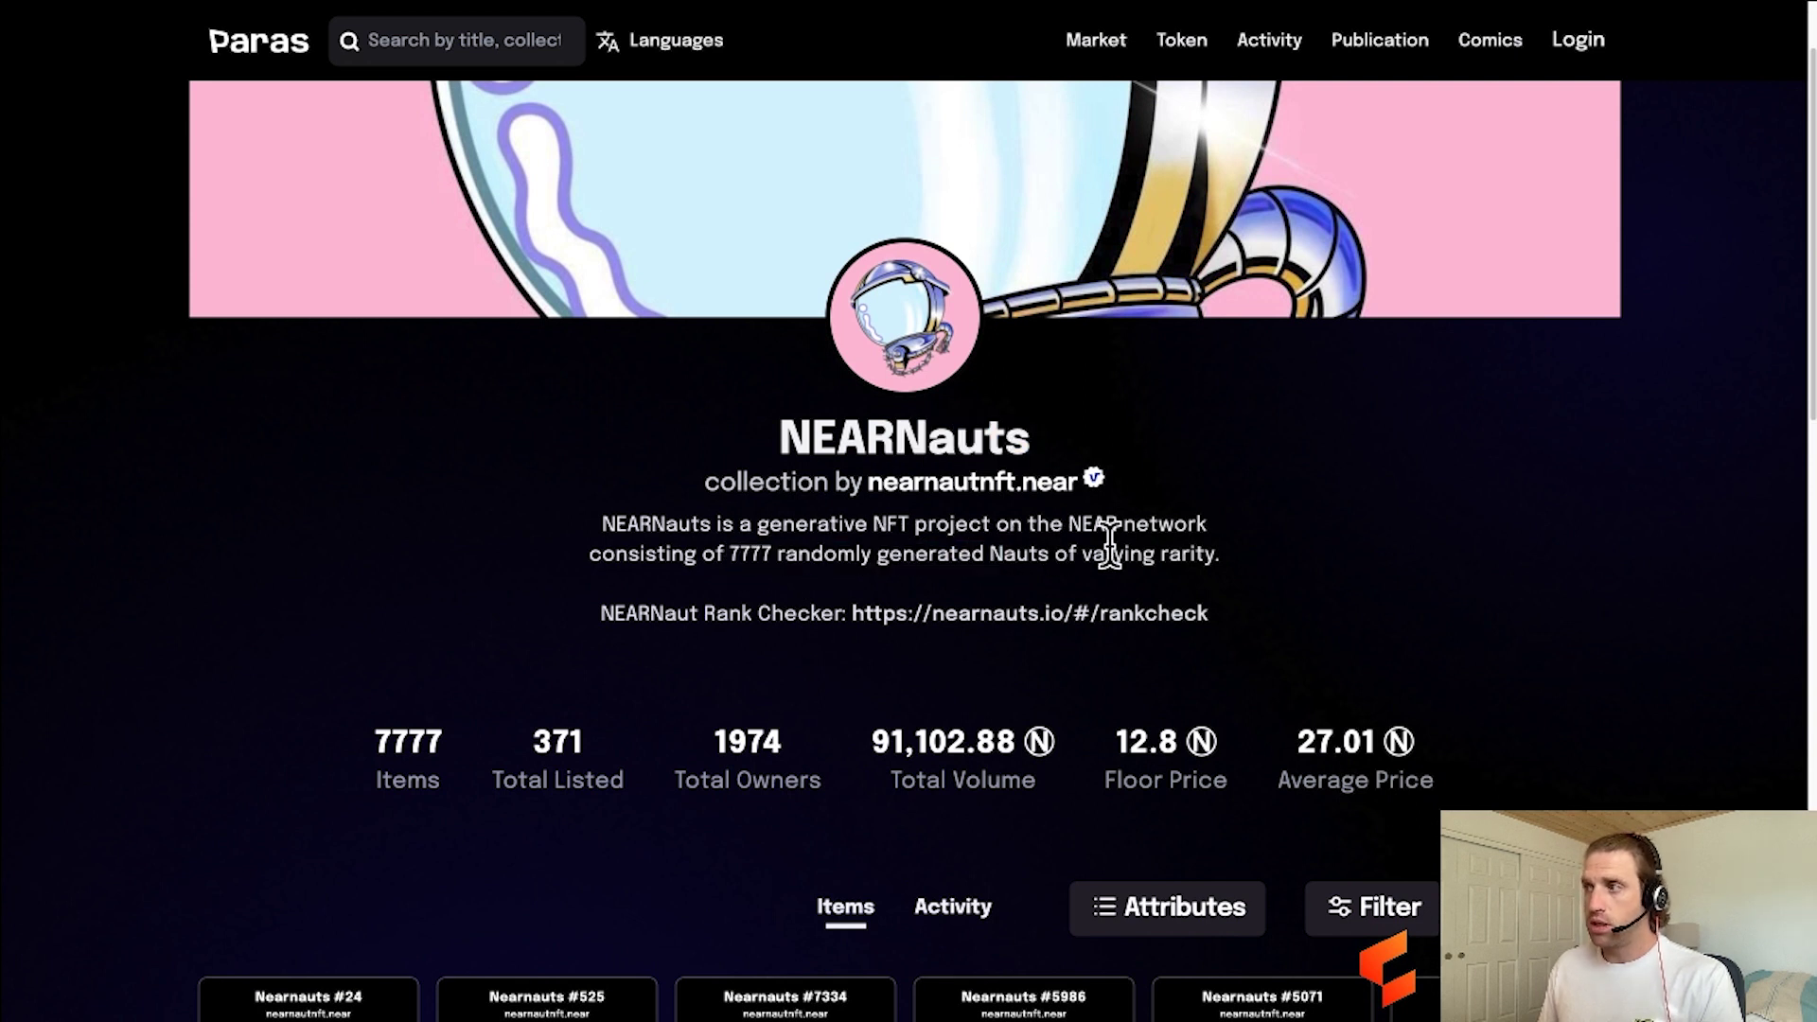
scroll(1080, 554, down, 2)
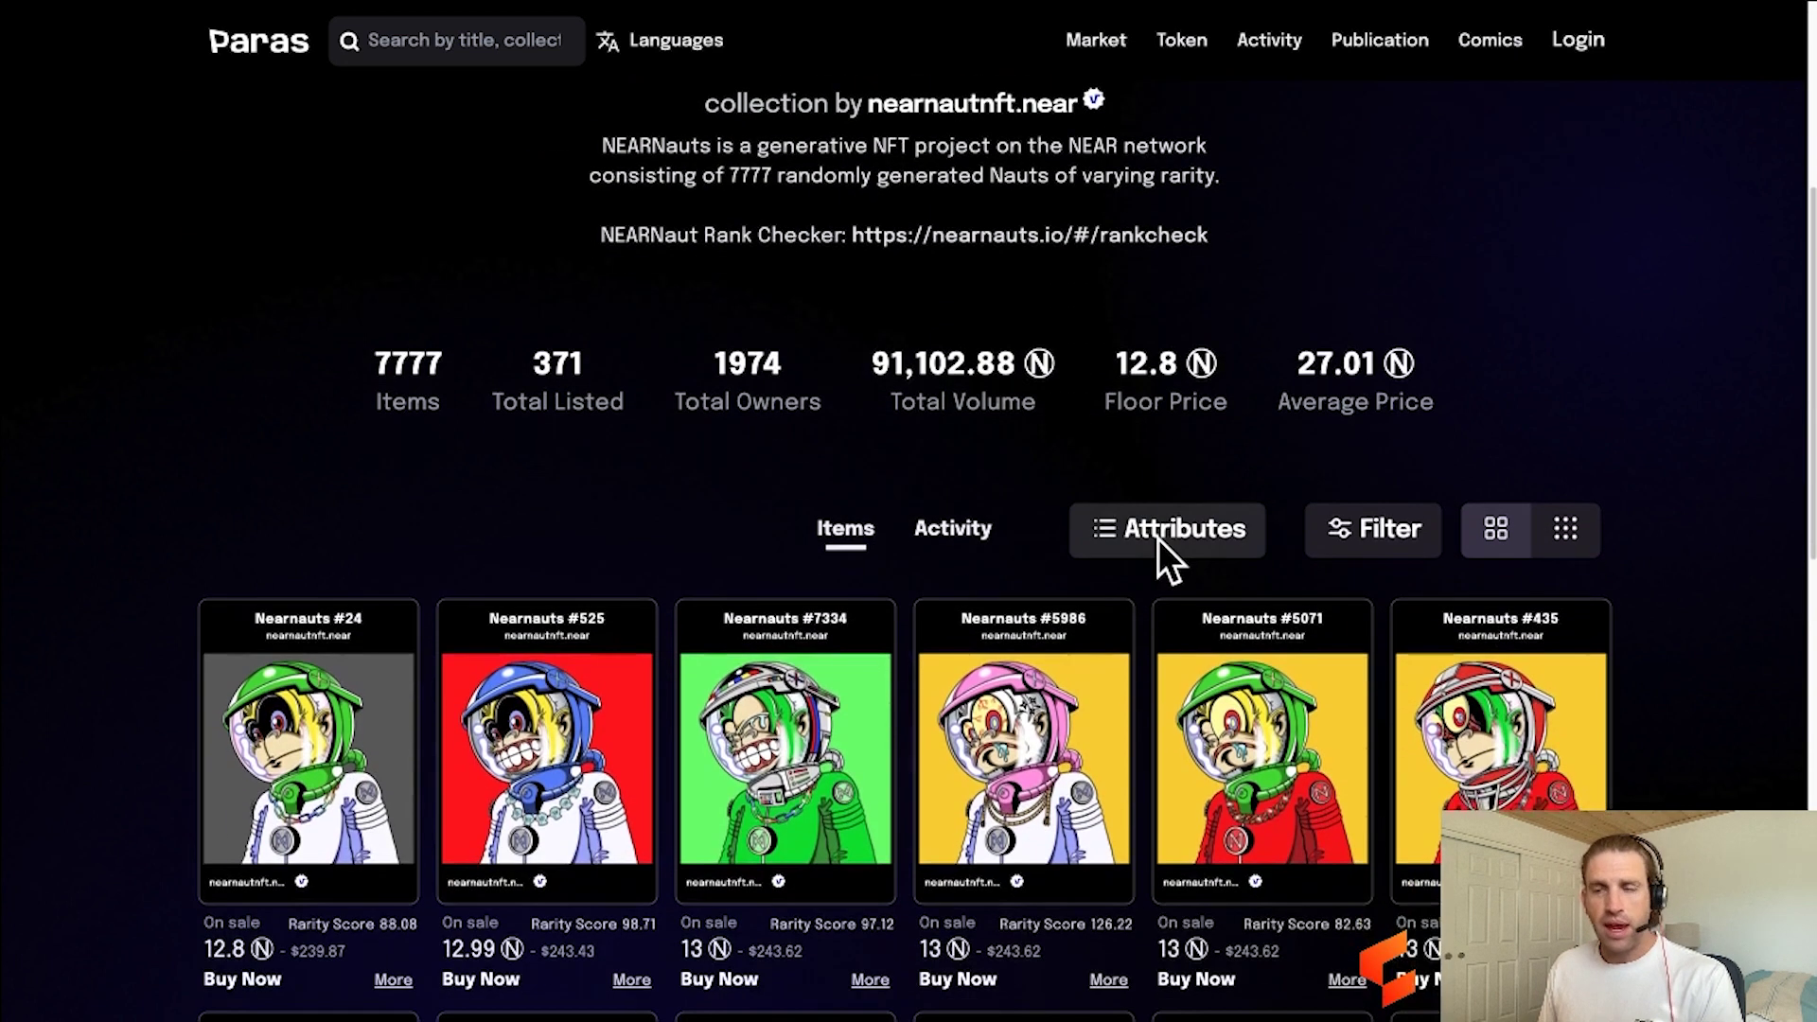
scroll(1158, 538, down, 2)
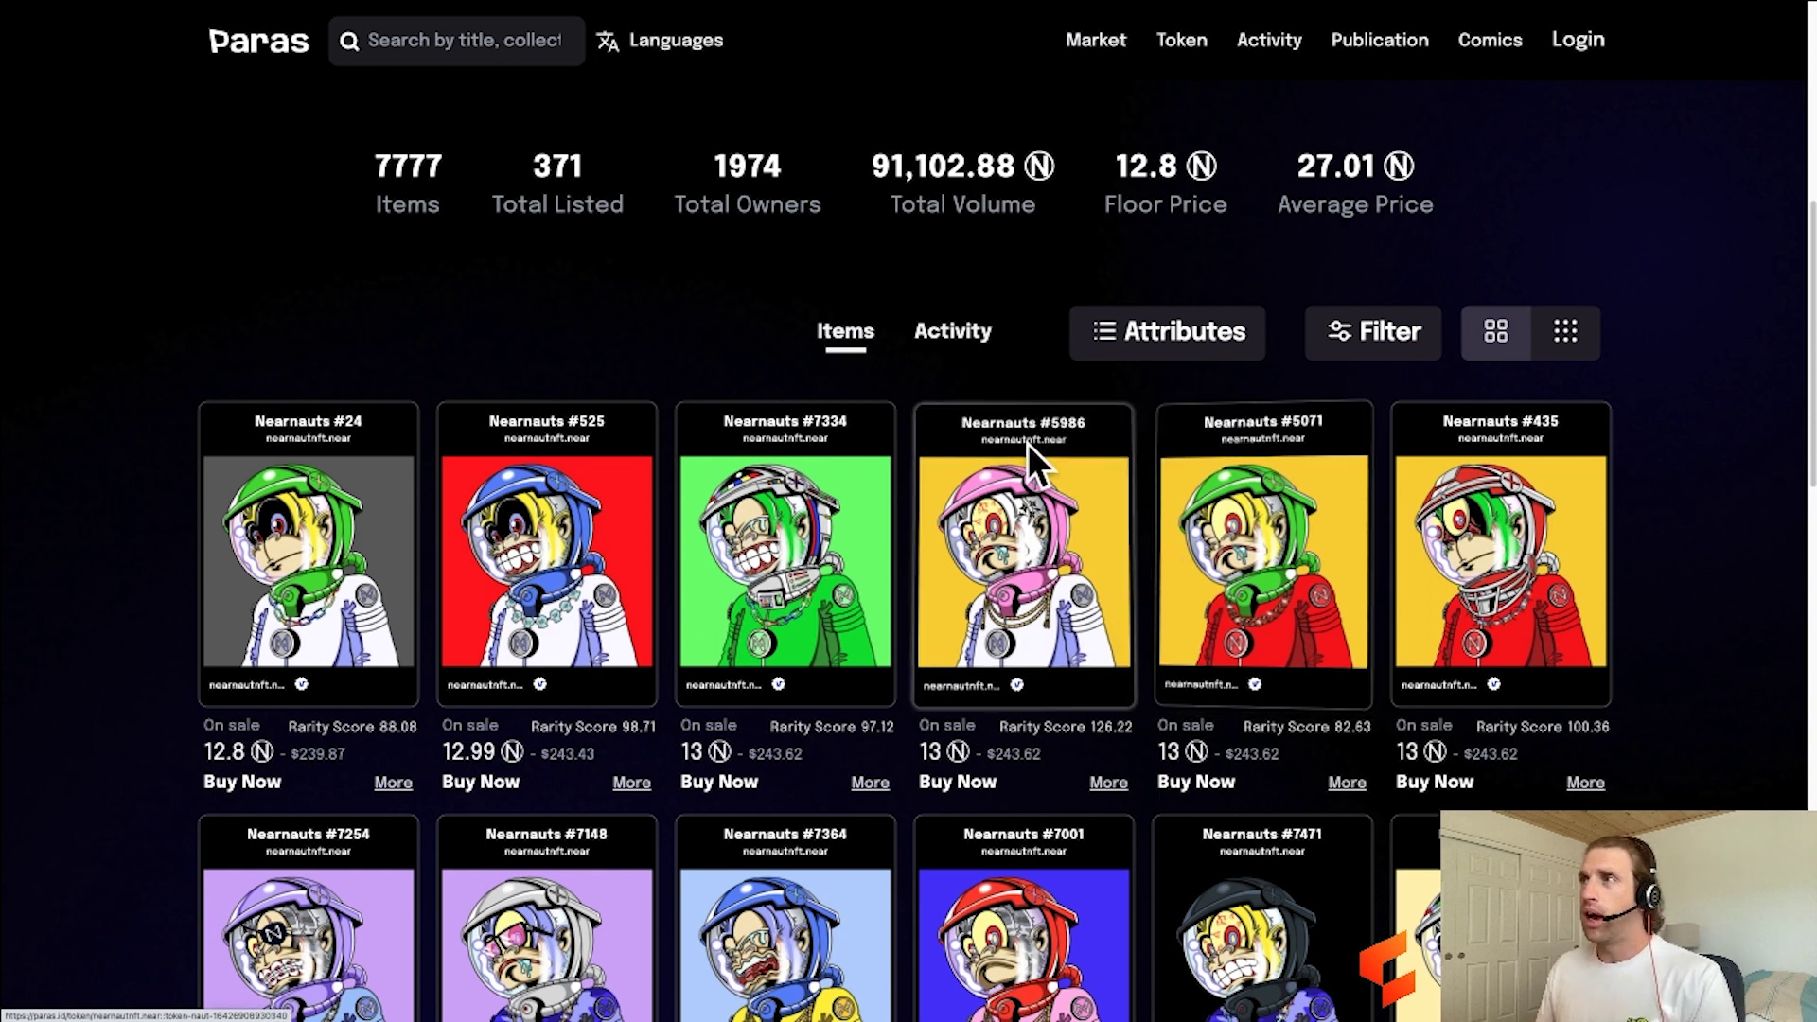
scroll(1026, 444, up, 3)
scroll(1026, 447, up, 3)
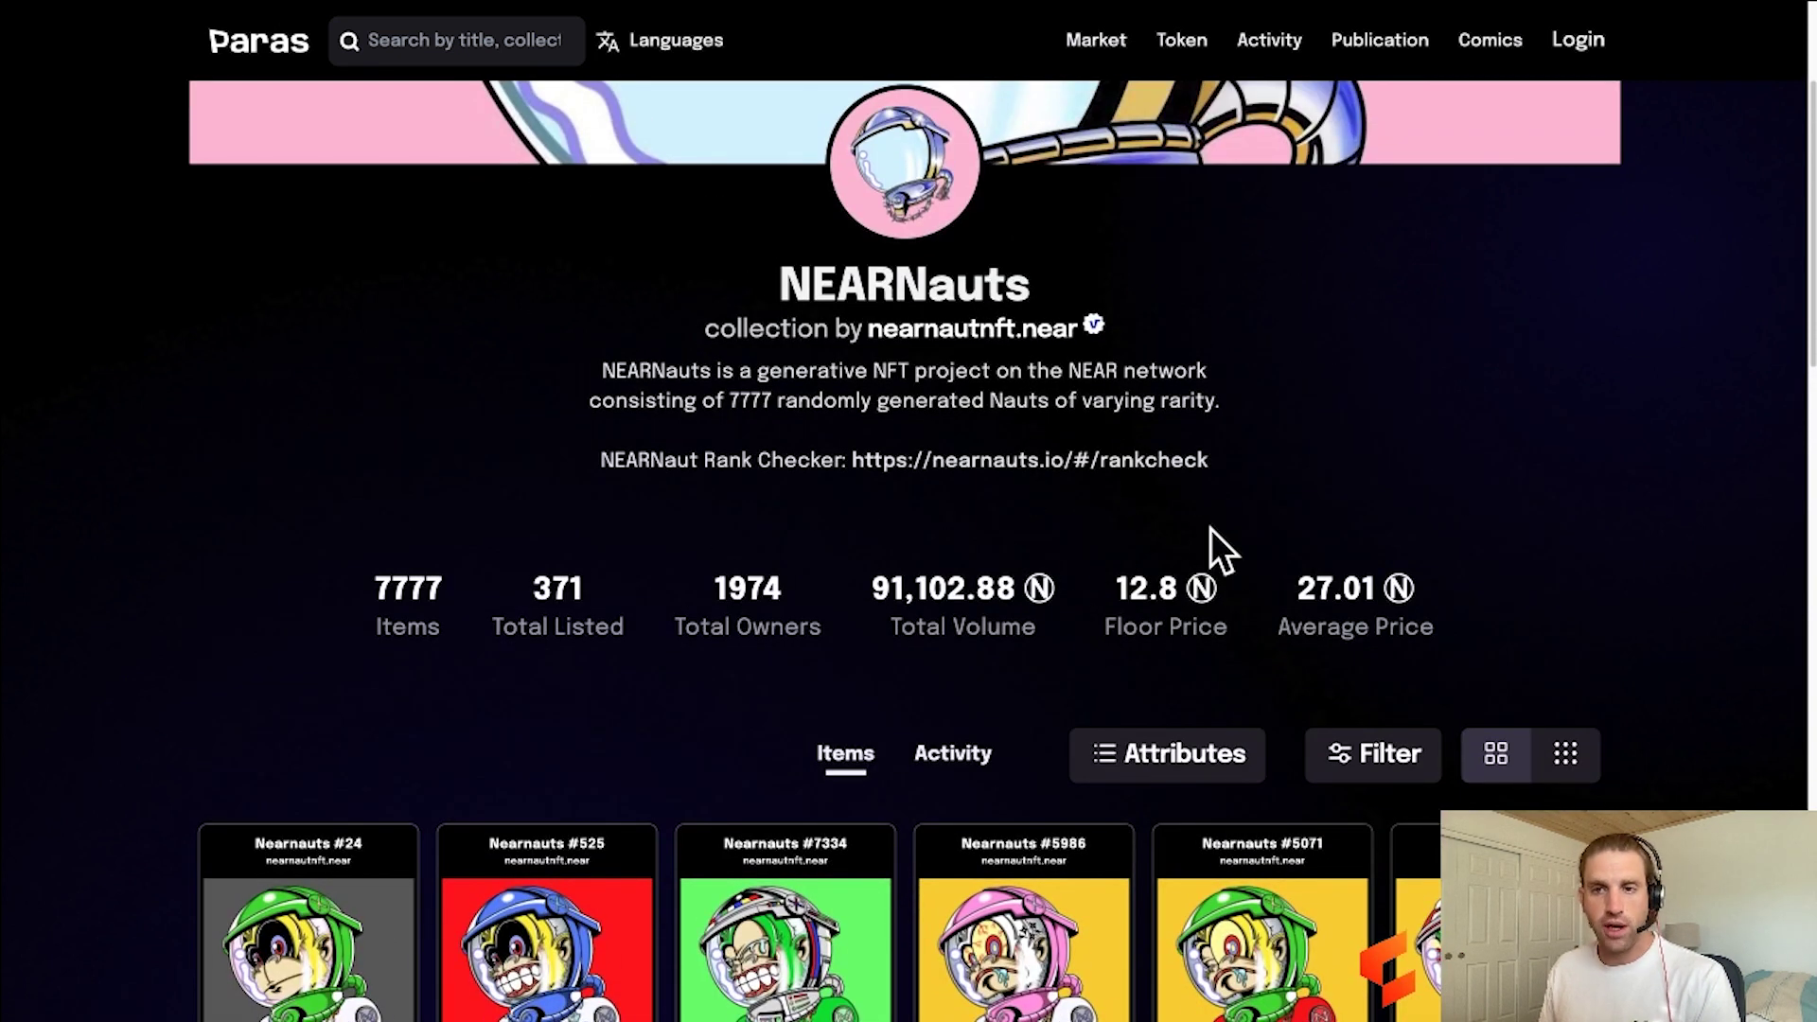
key(ctrl+Right)
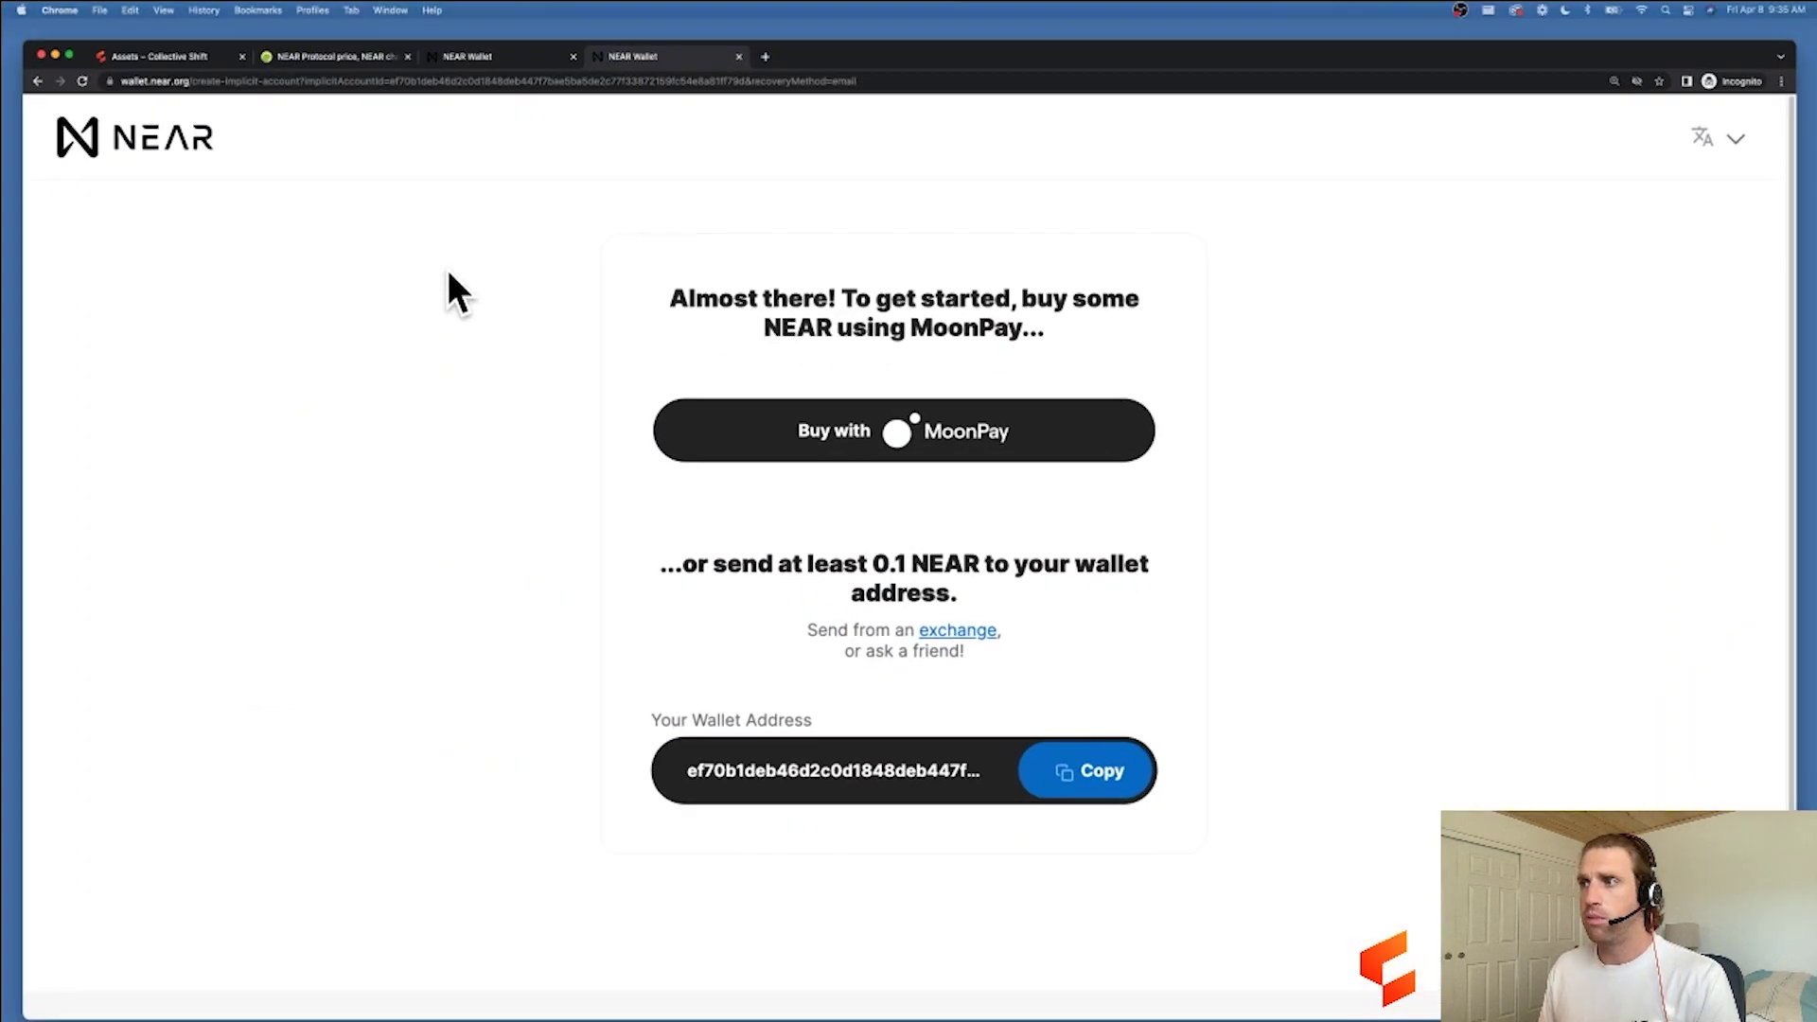
- Check NEAR's $18.61 price, calculate 2*18 and 18*18, and return to Paras
click(315, 35)
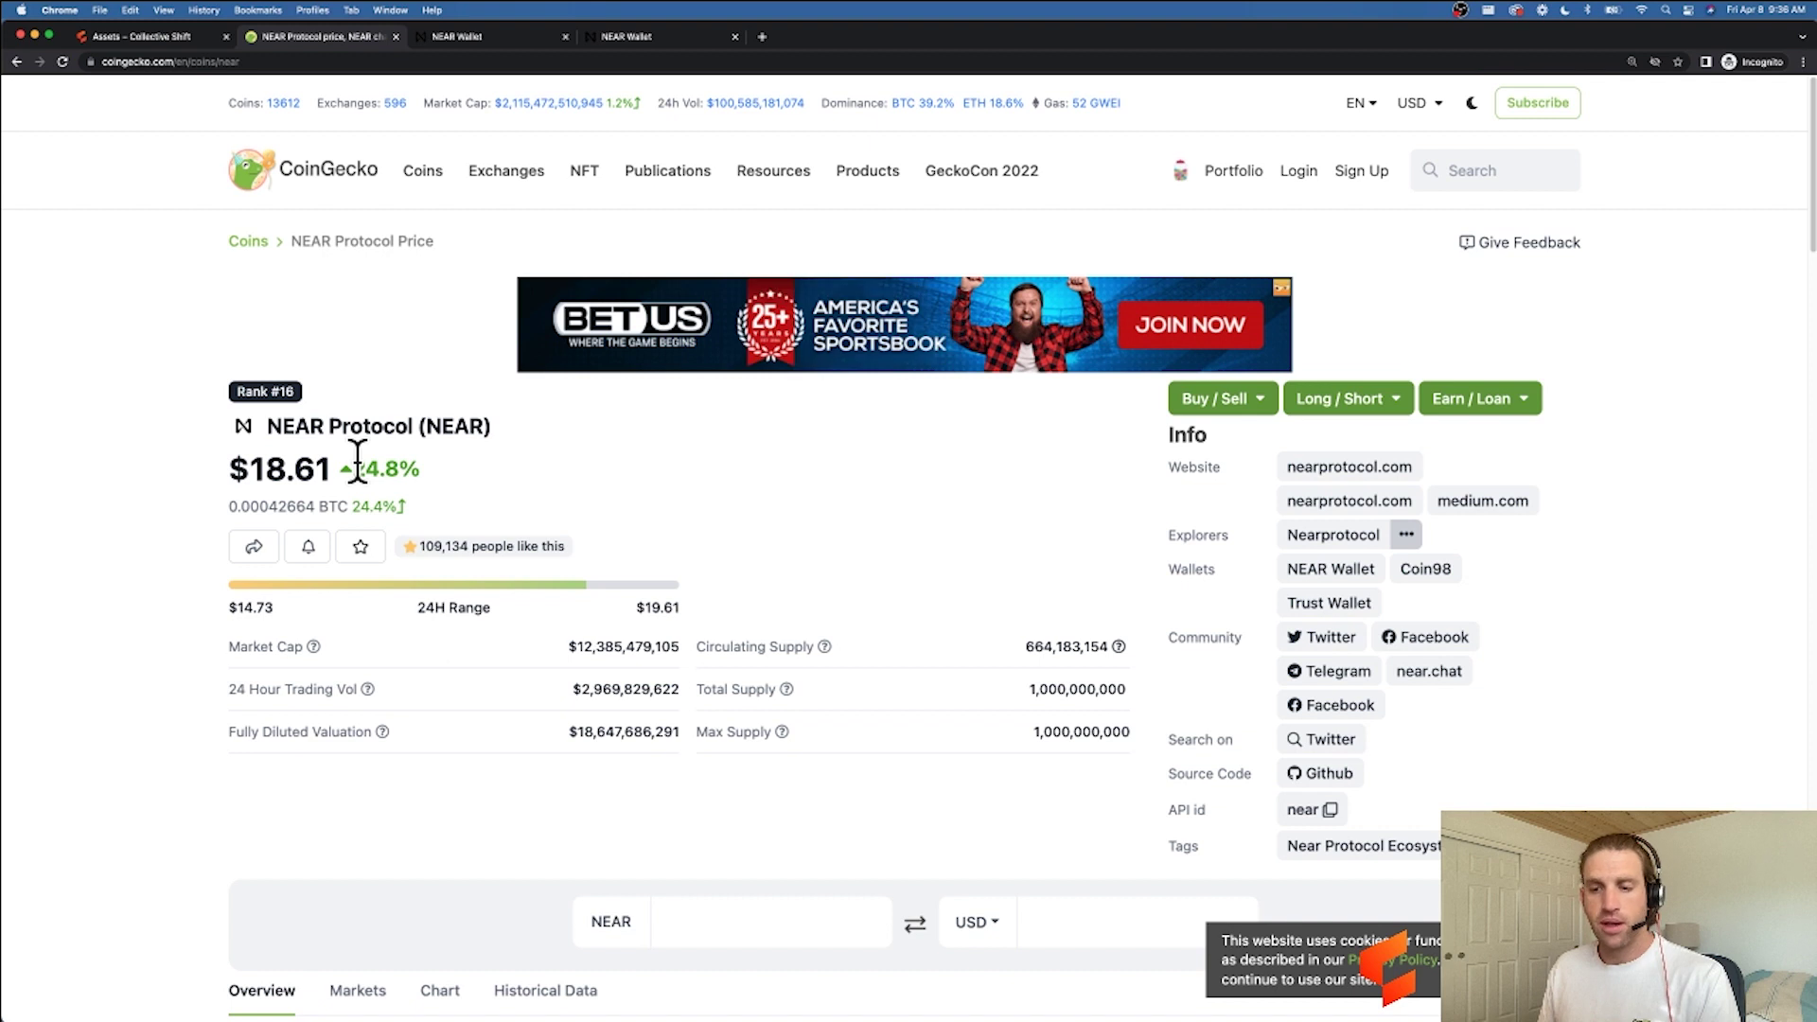
key(super+space)
text(2*18)
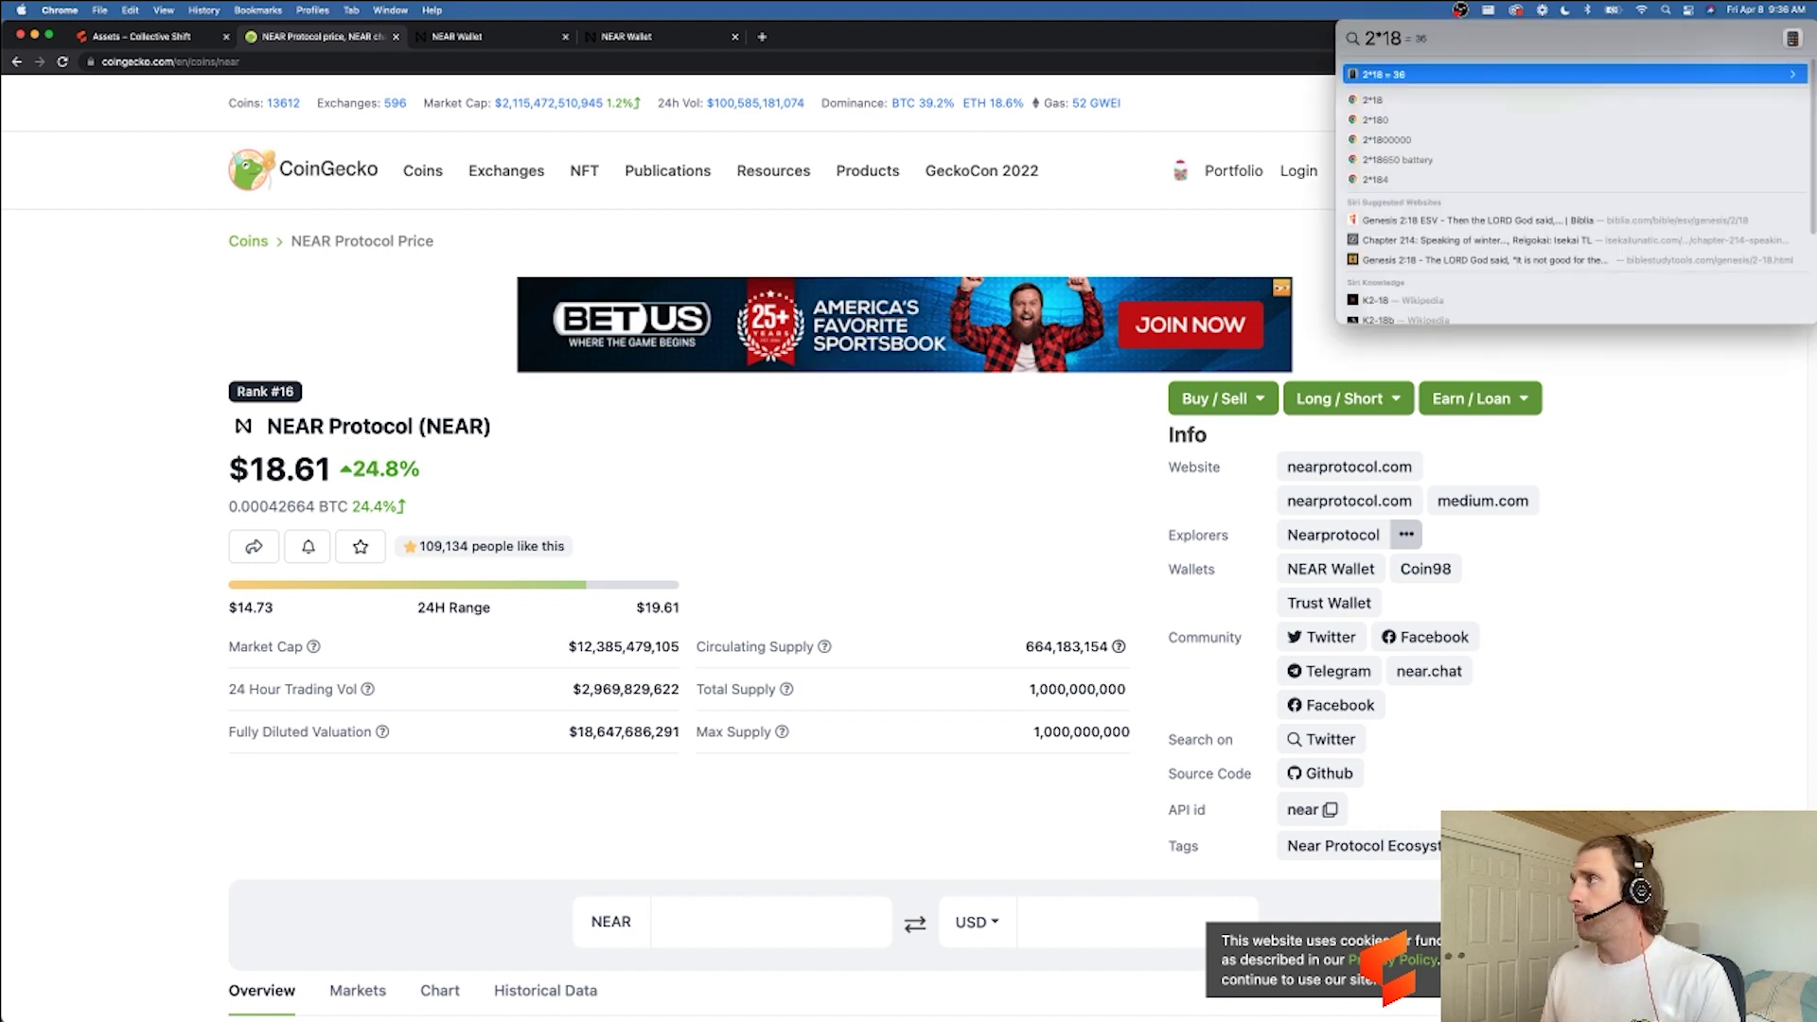
key(Escape)
key(Escape)
key(super+space)
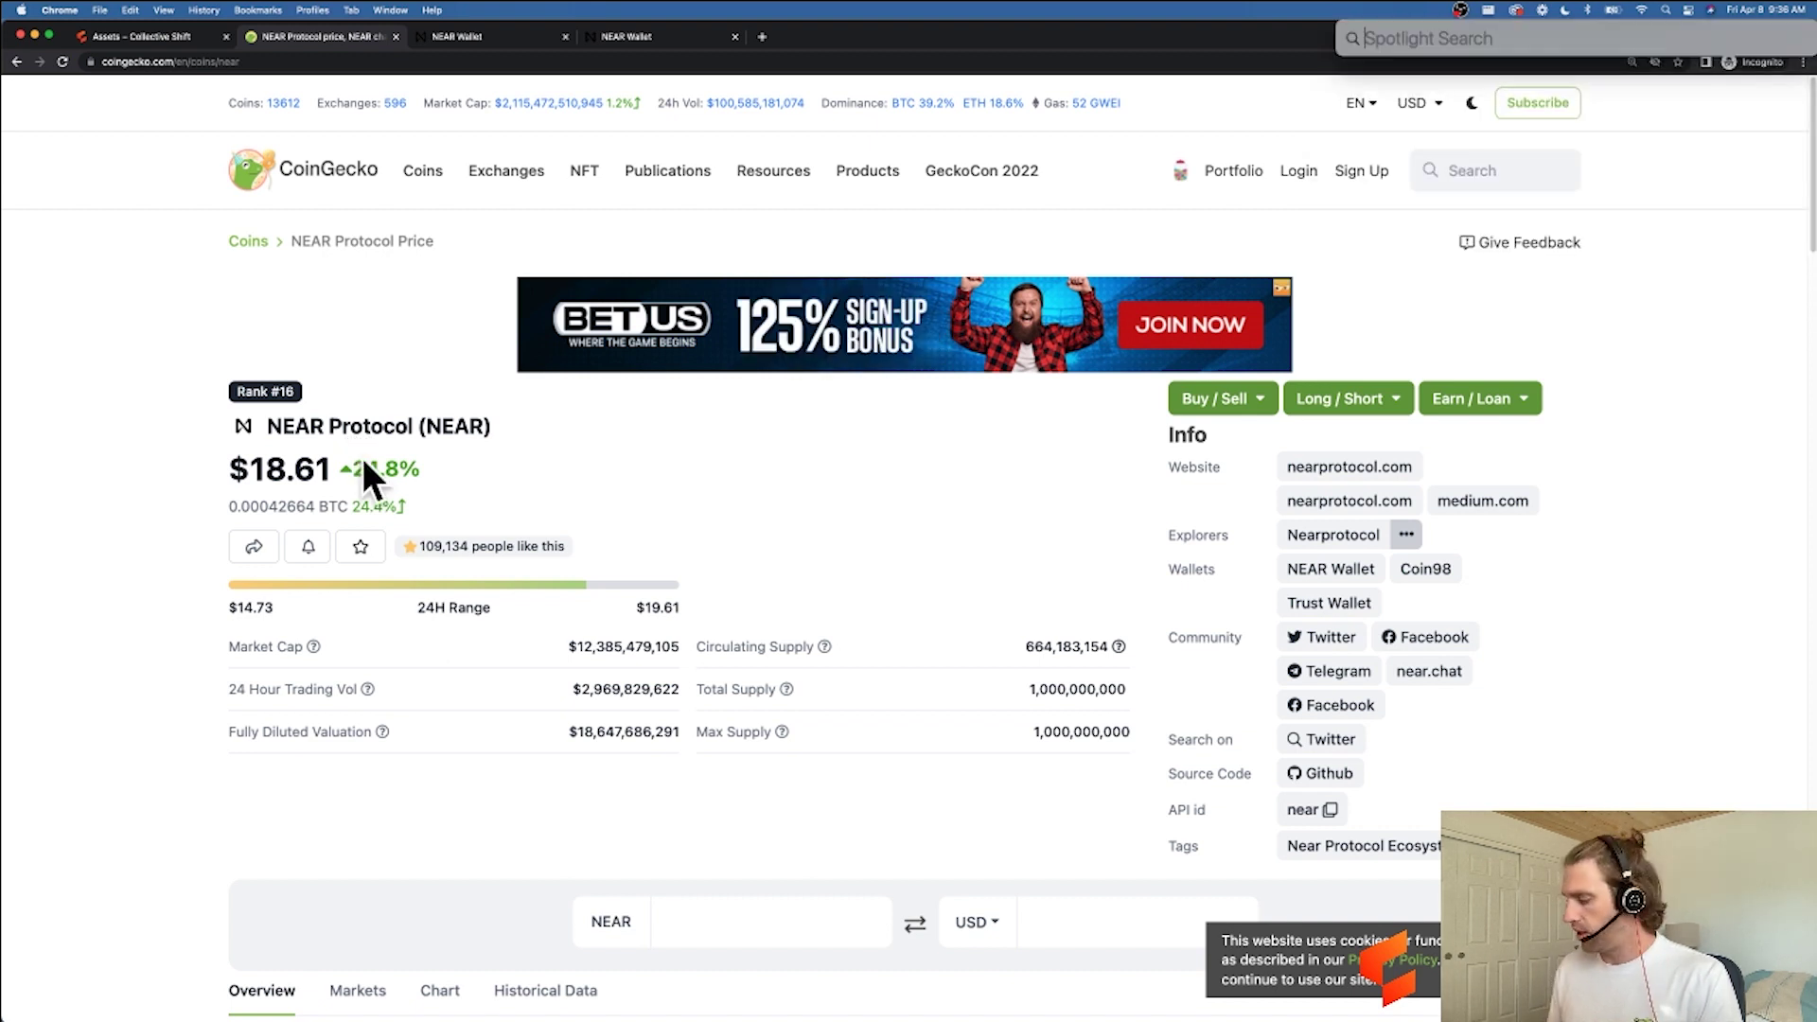
text(18*18)
key(Escape)
key(ctrl+Up)
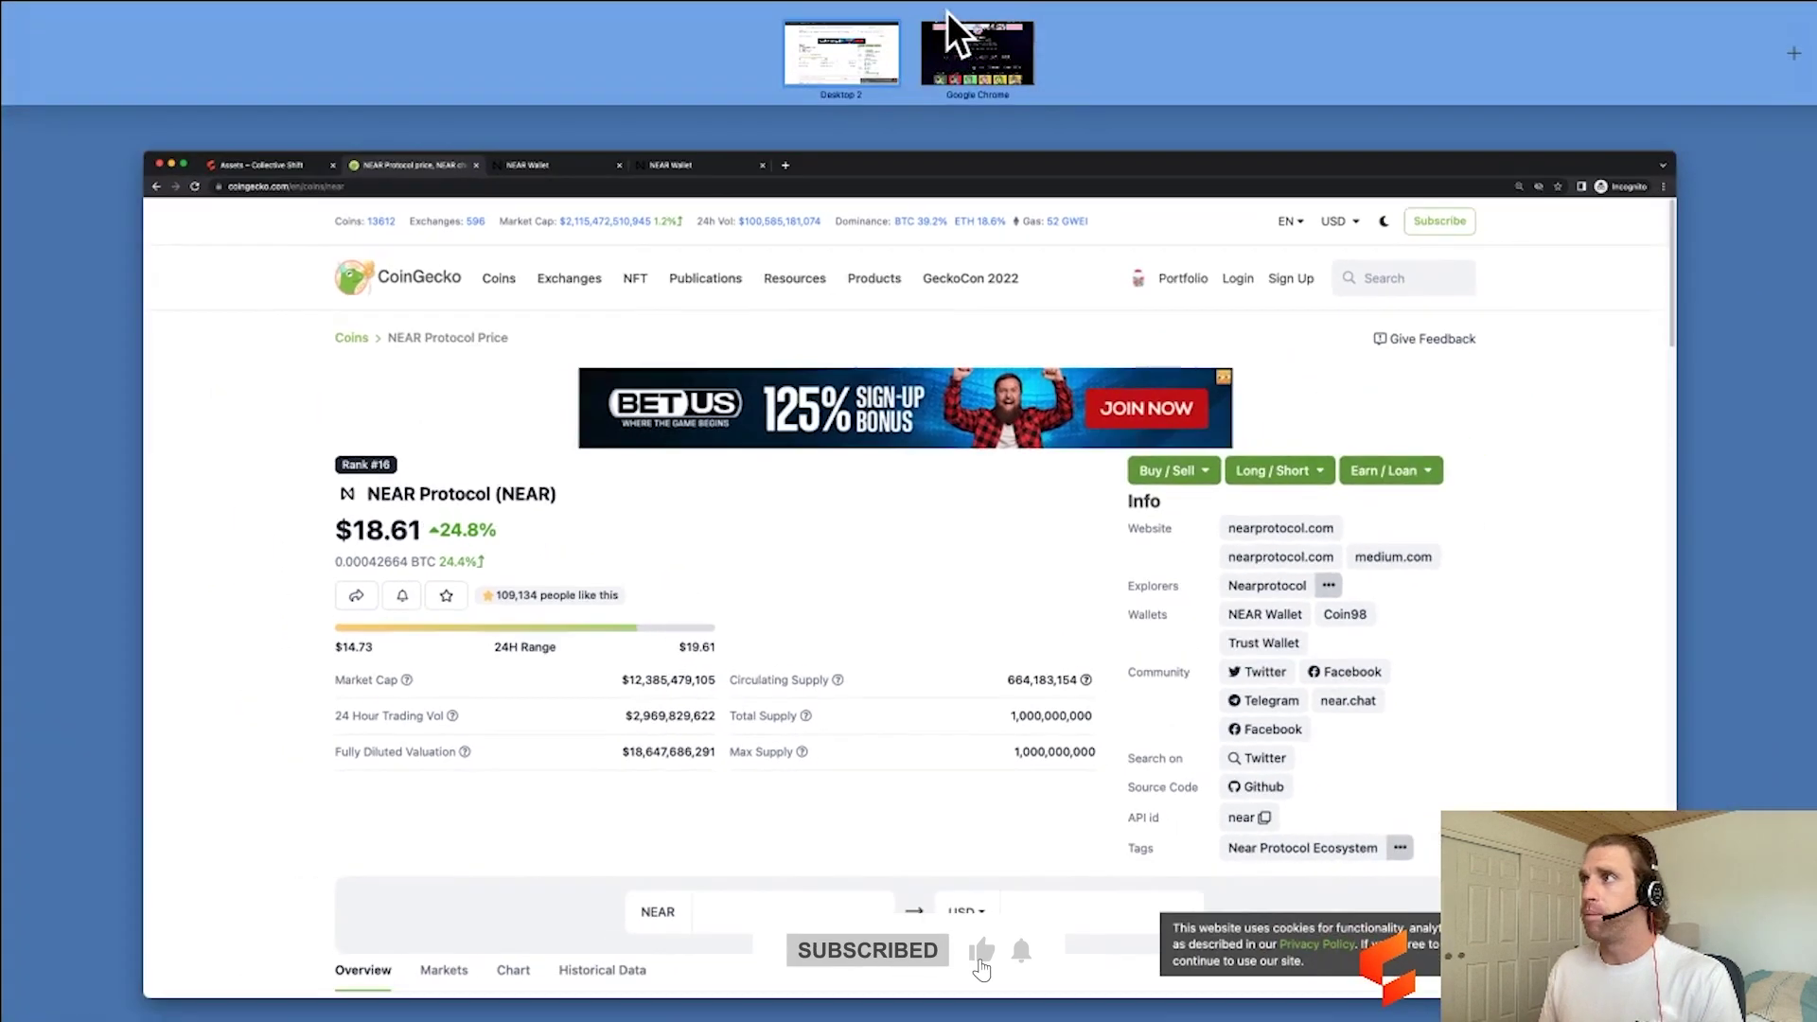
click(938, 20)
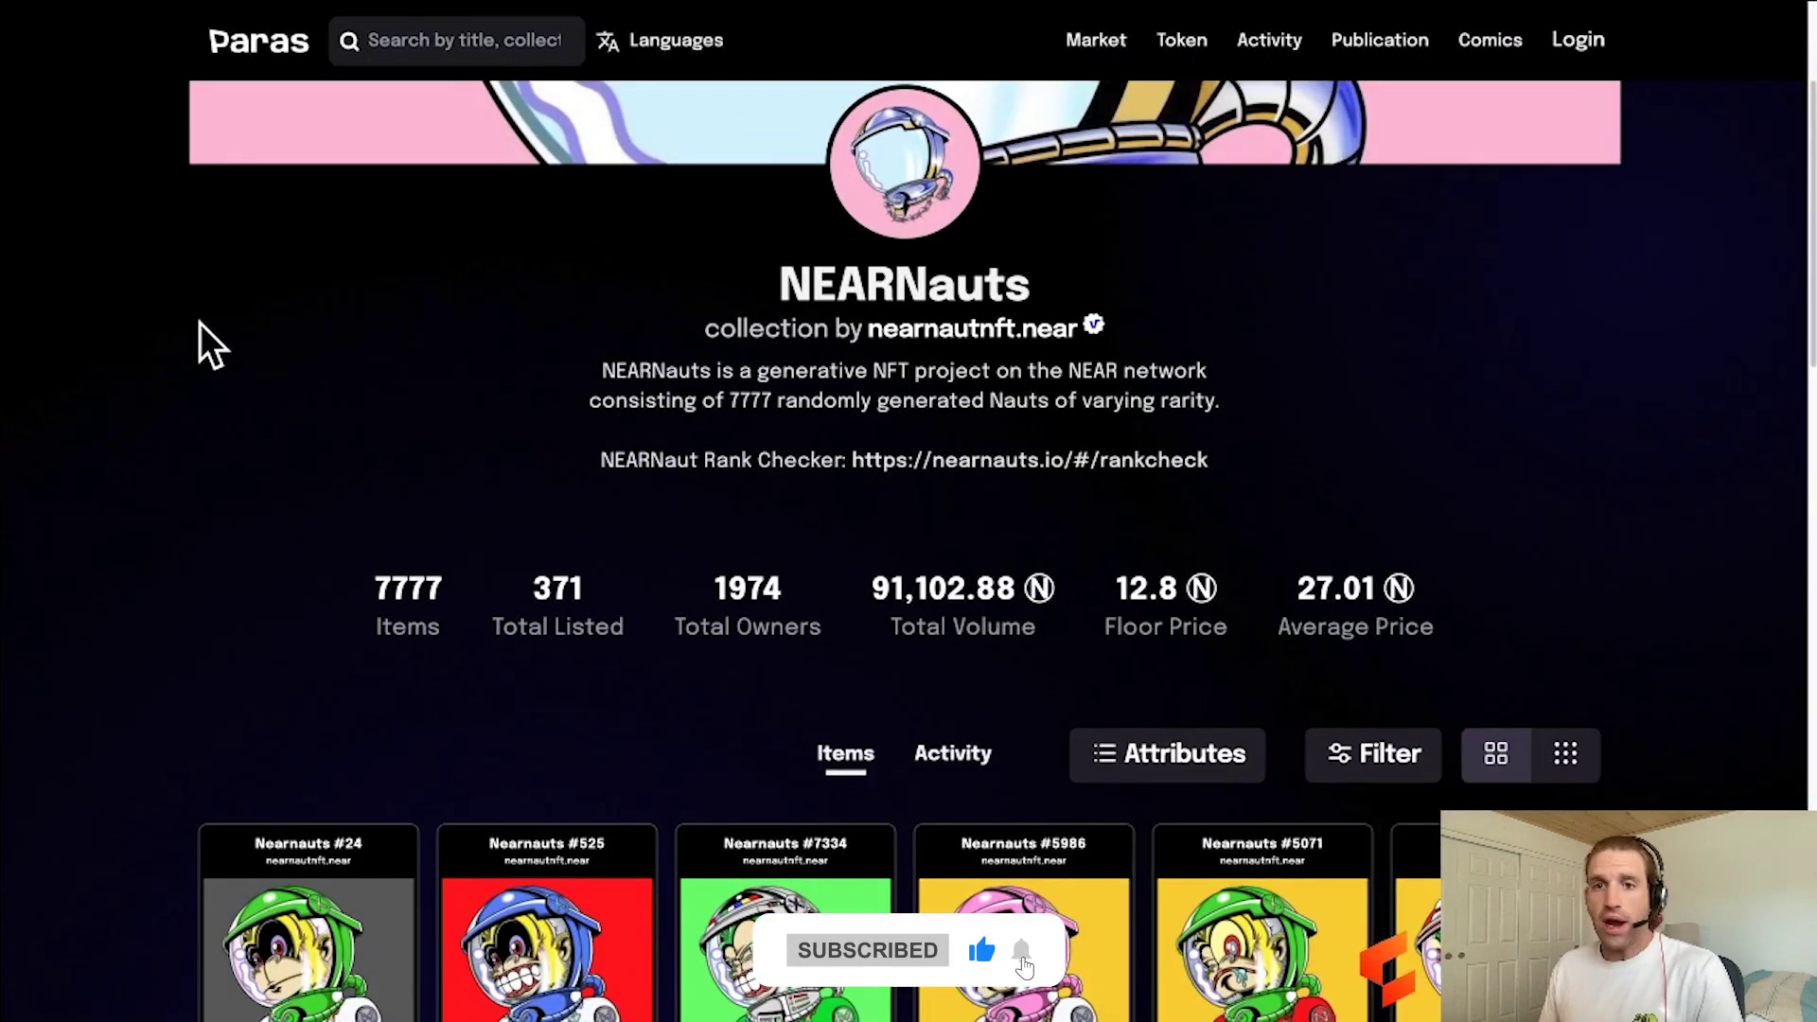
scroll(201, 323, down, 5)
scroll(209, 320, down, 3)
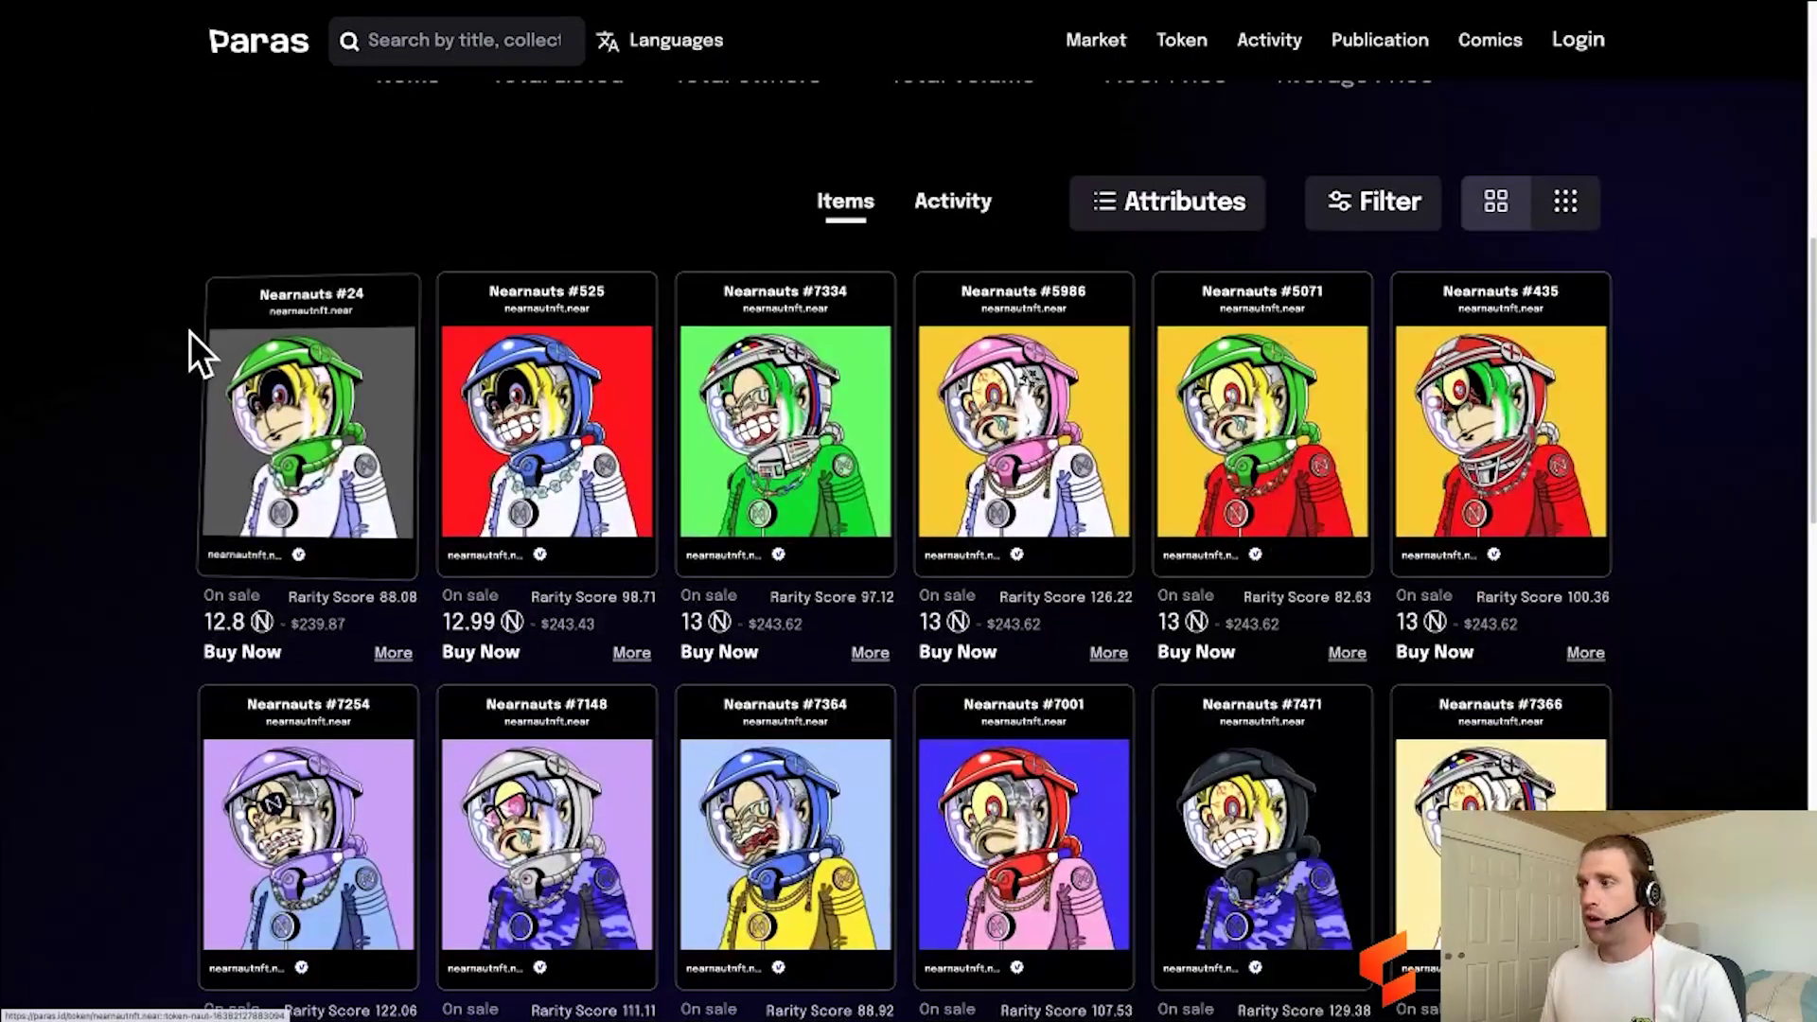
scroll(197, 348, down, 1)
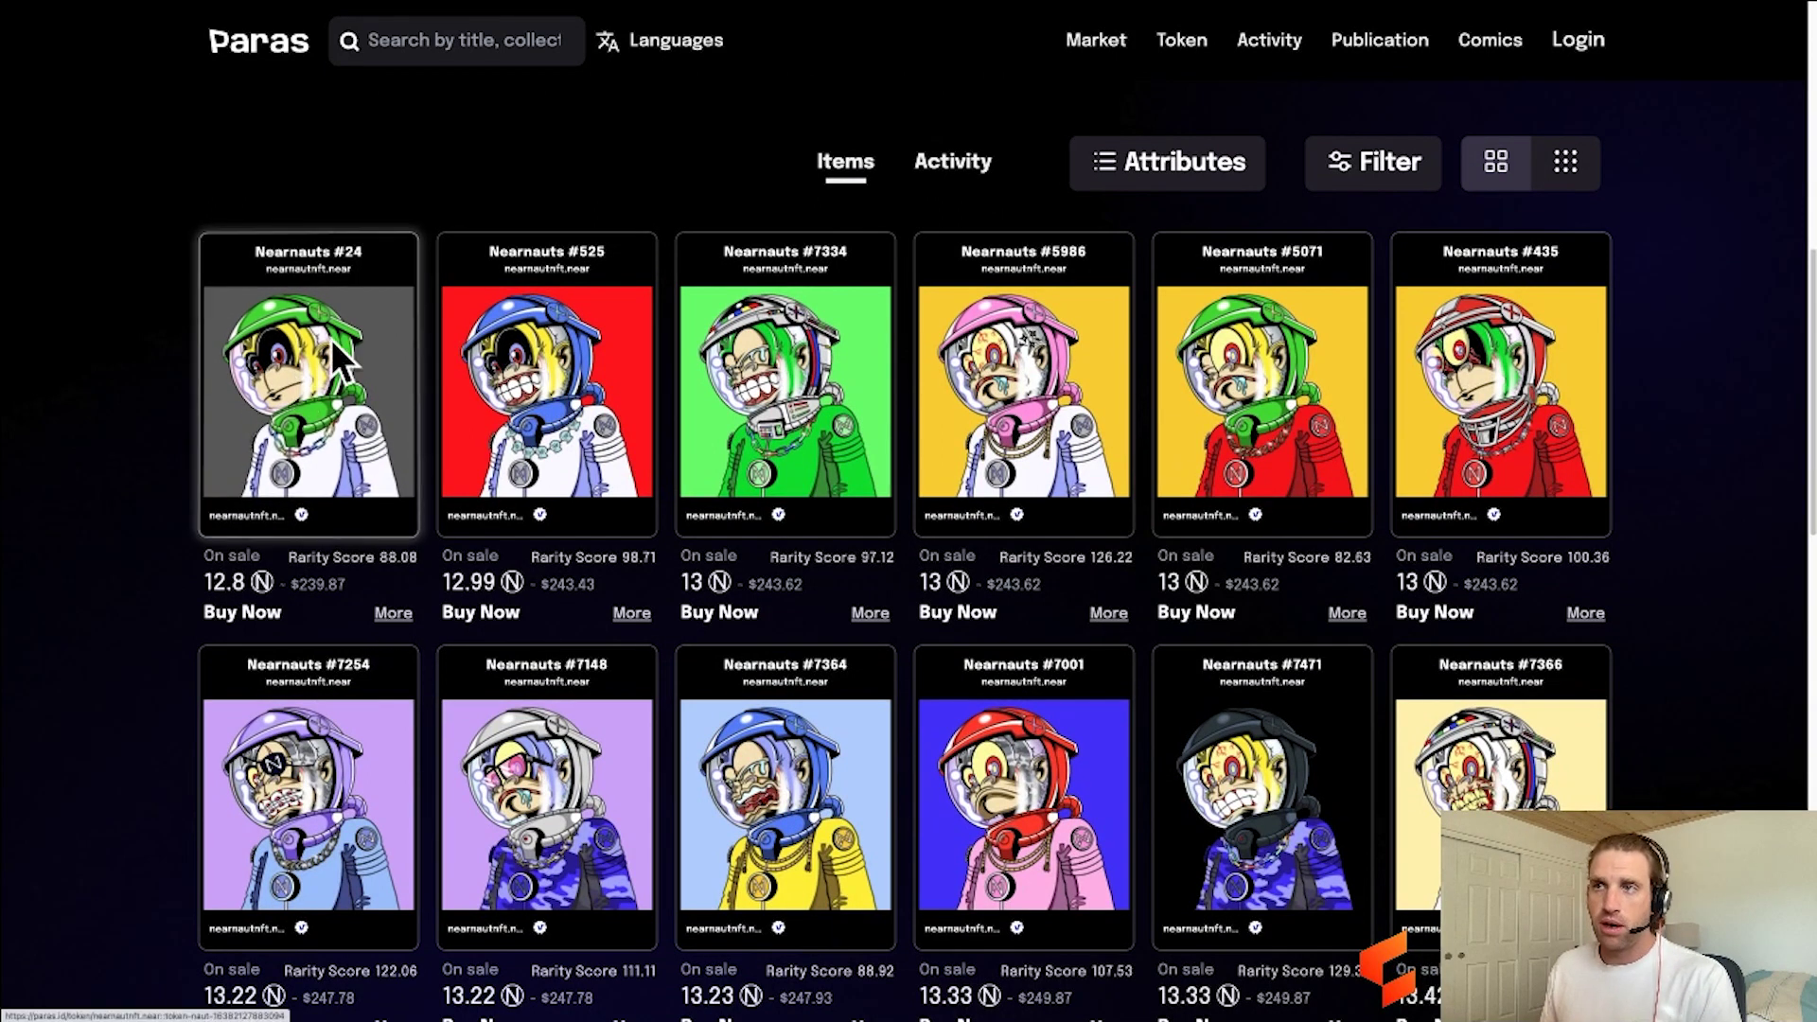
mouse_move(310, 426)
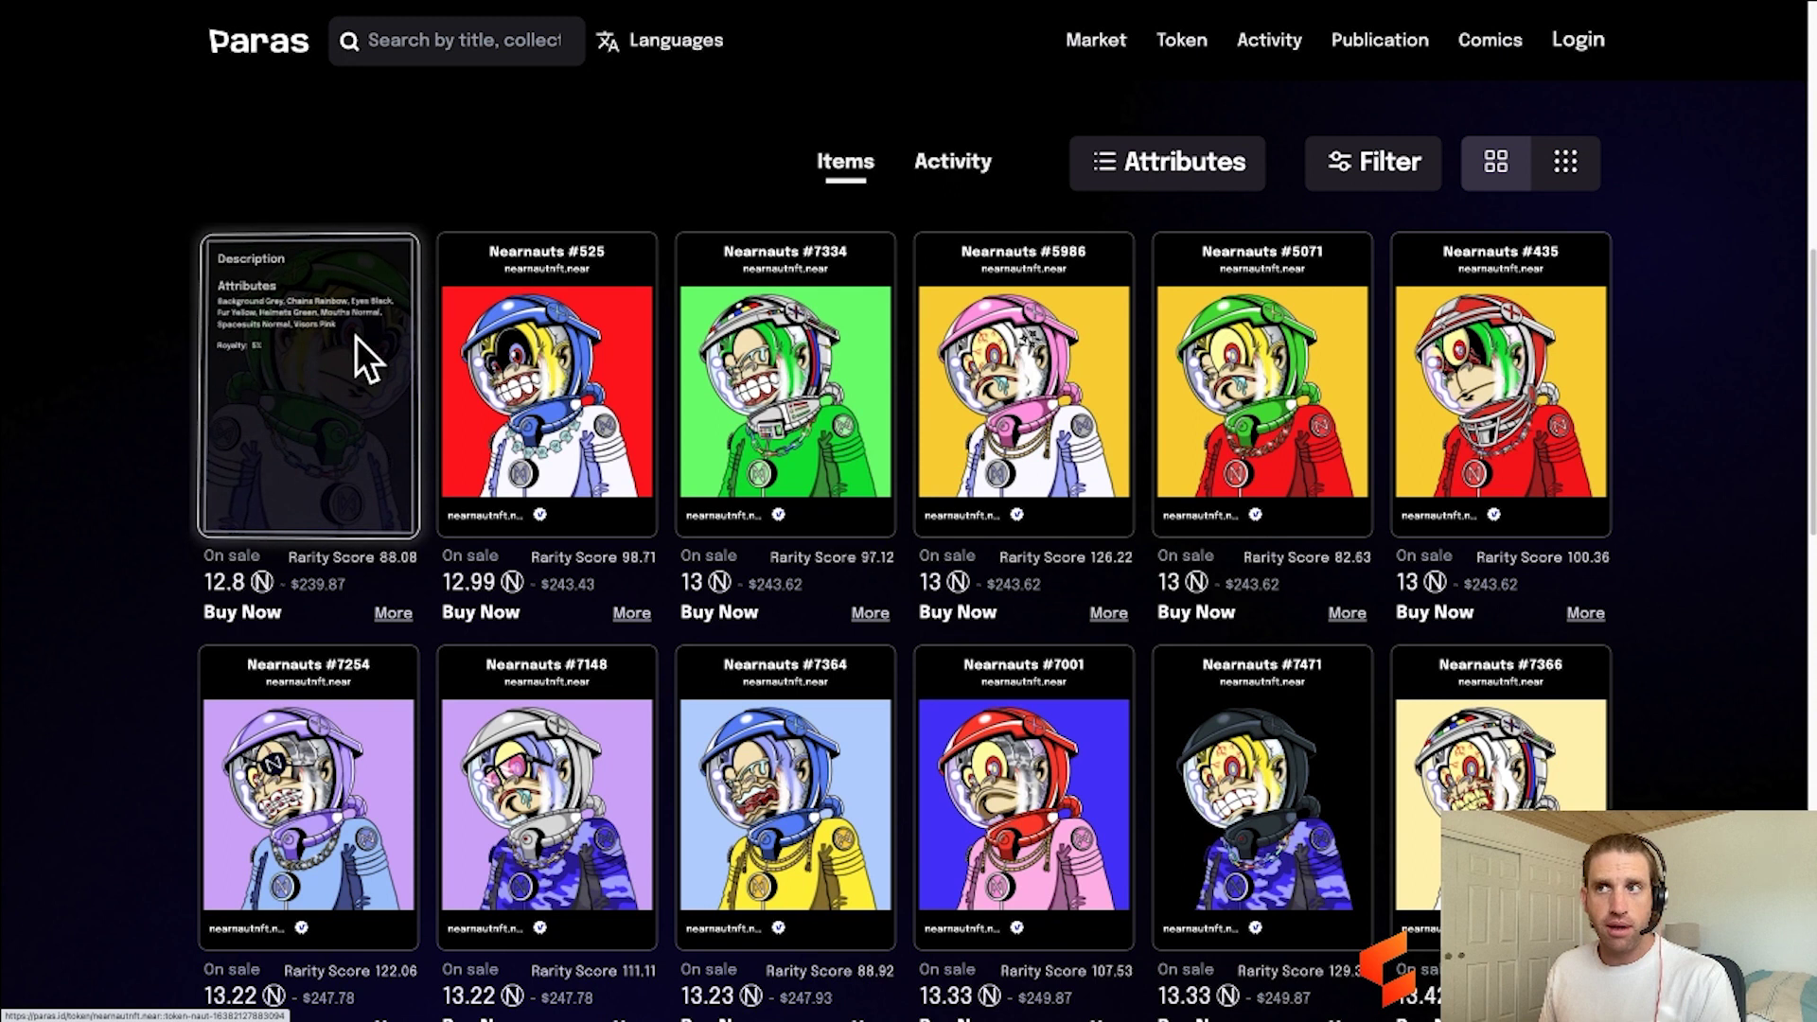
- Open Nearnauts #24's details and attempt to buy it for 12.8 NEAR
click(391, 615)
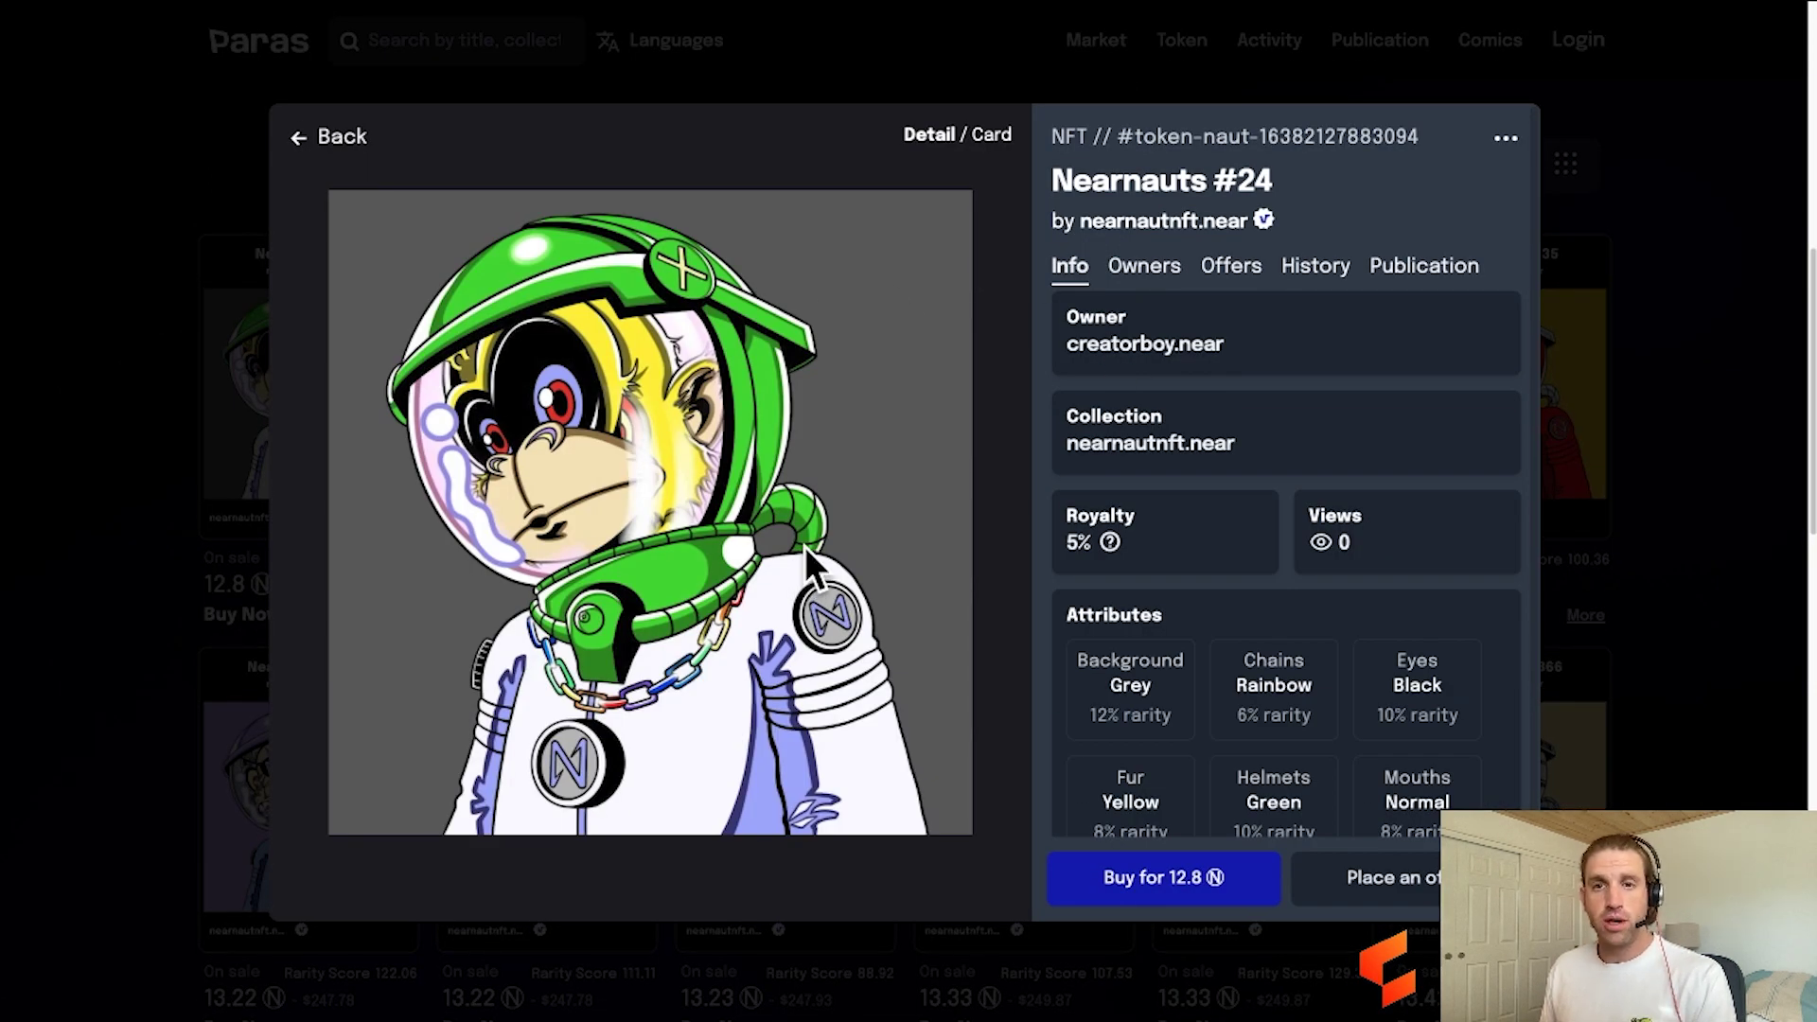
scroll(1280, 530, down, 3)
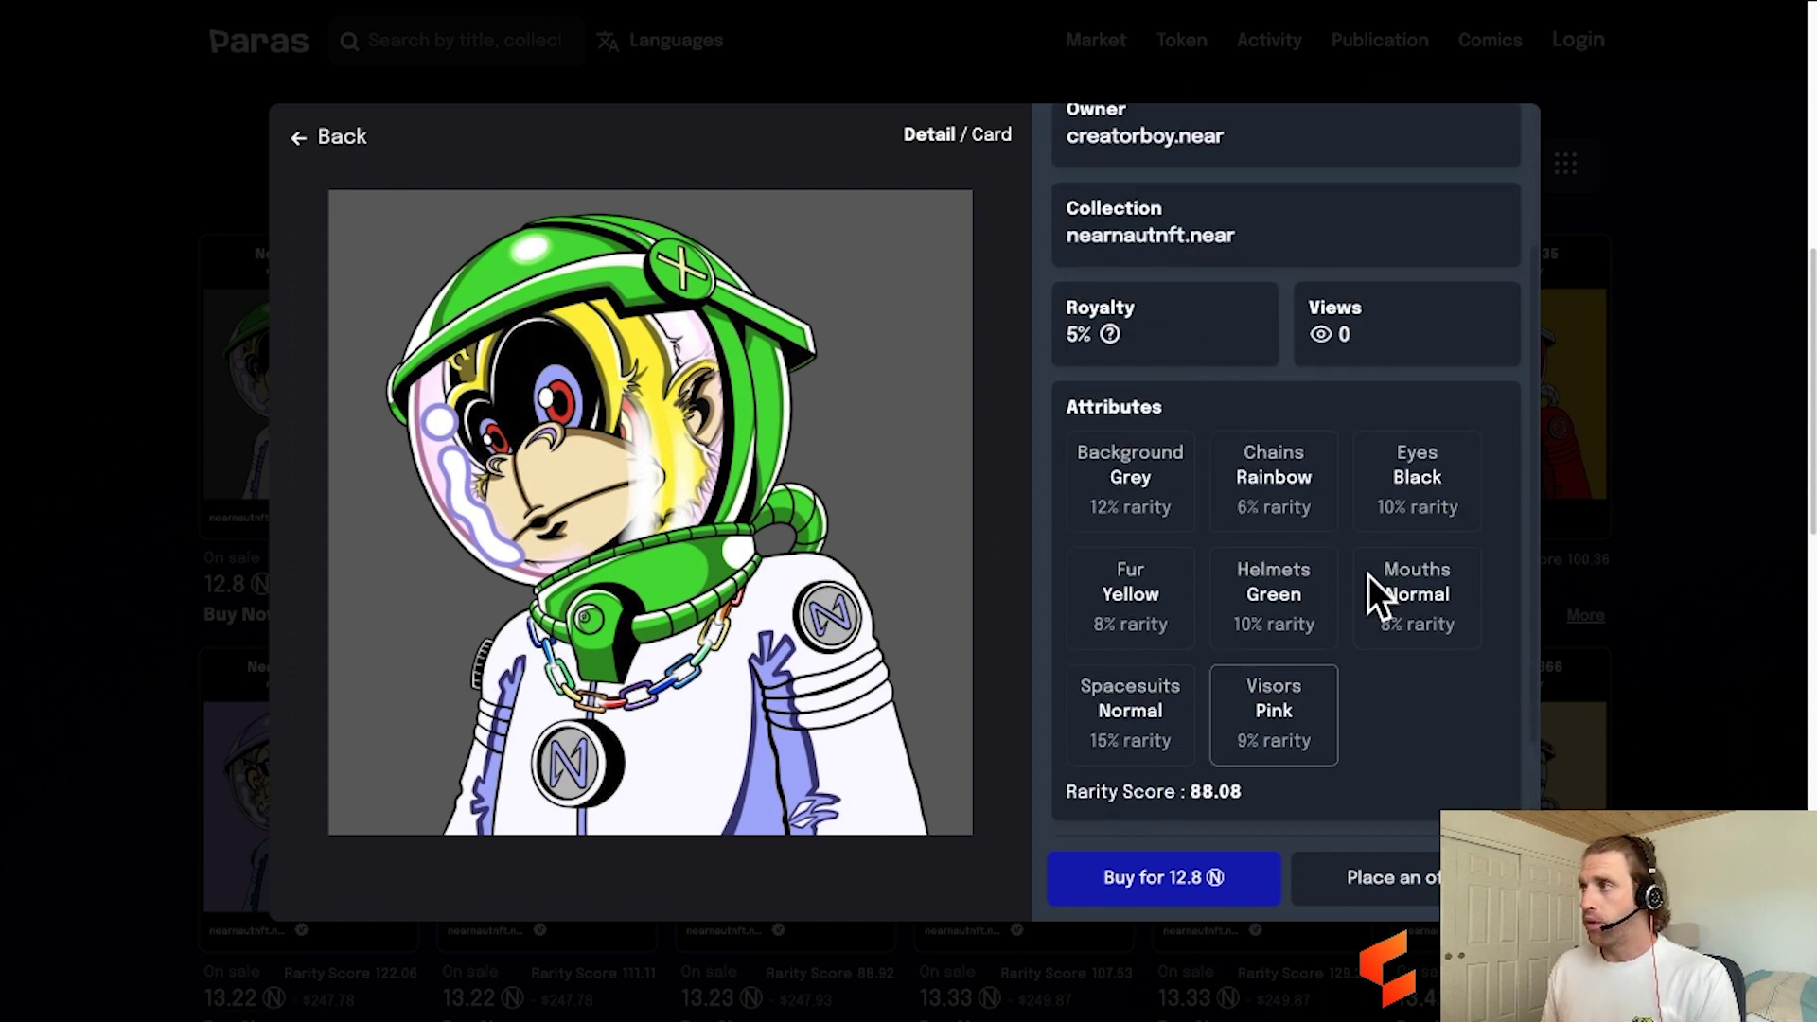
scroll(1277, 540, up, 3)
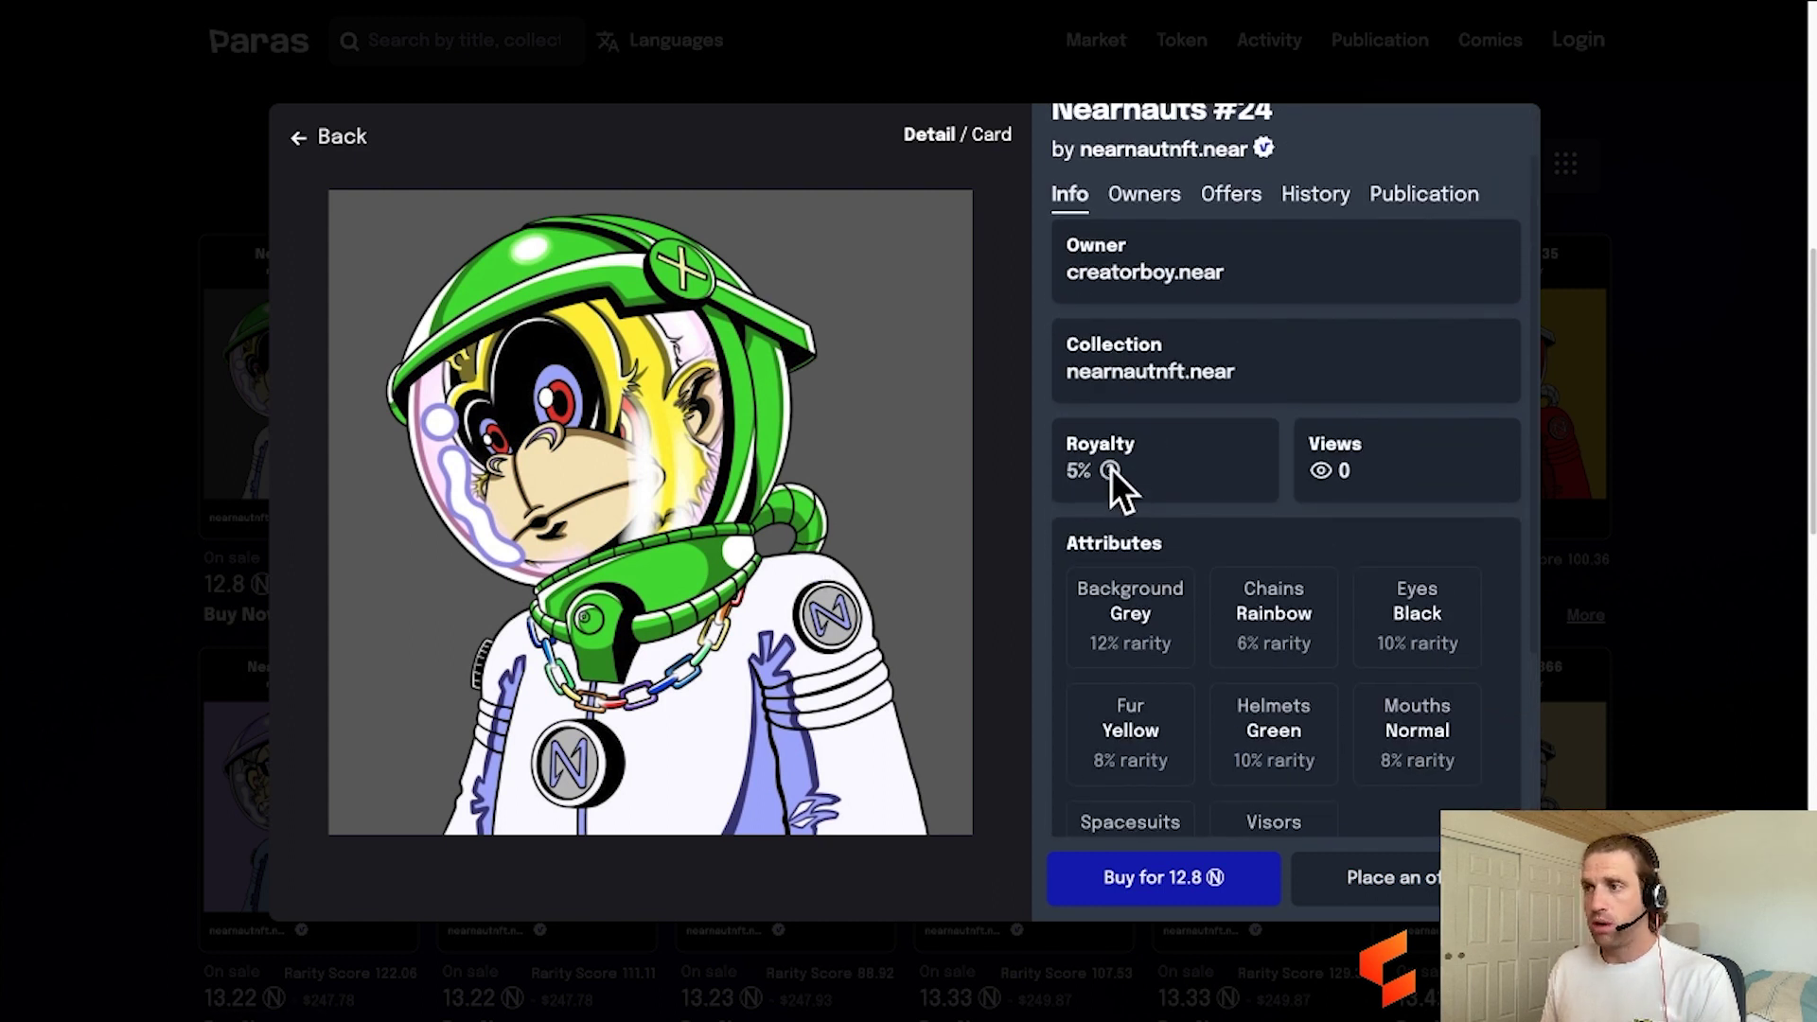
click(1166, 886)
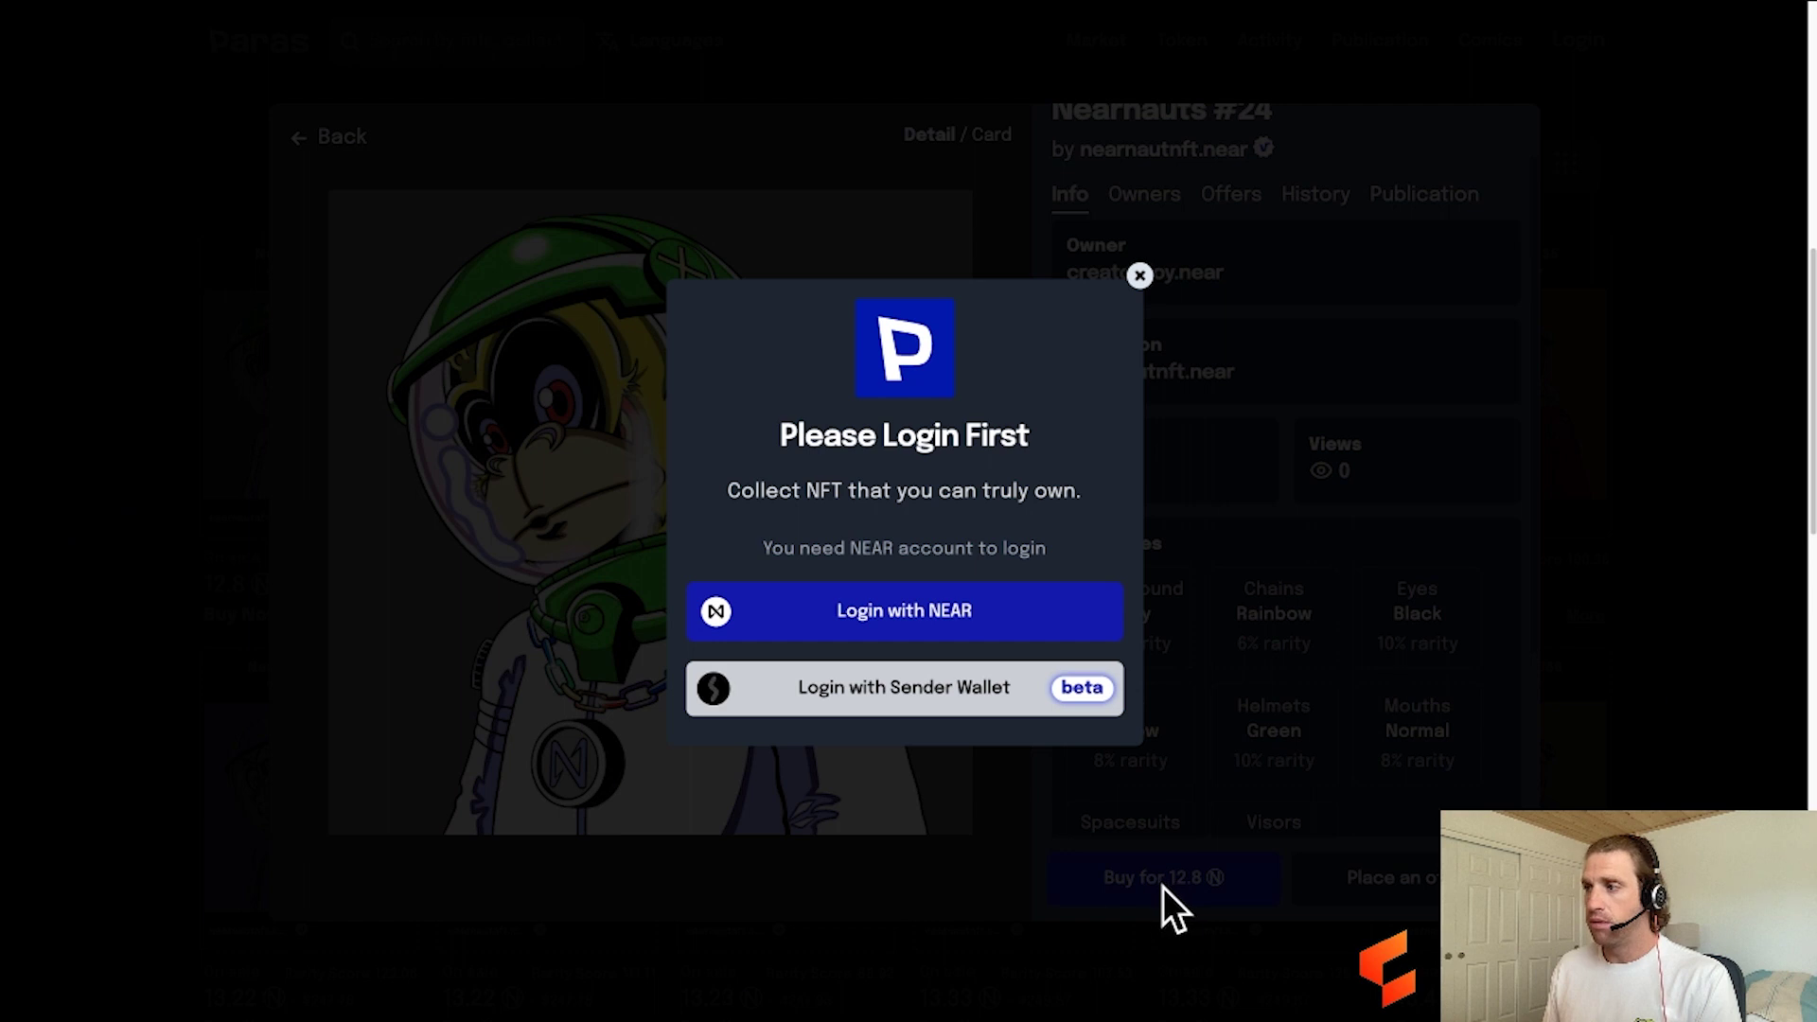
- Choose Login with NEAR in the Please Login First prompt
click(901, 605)
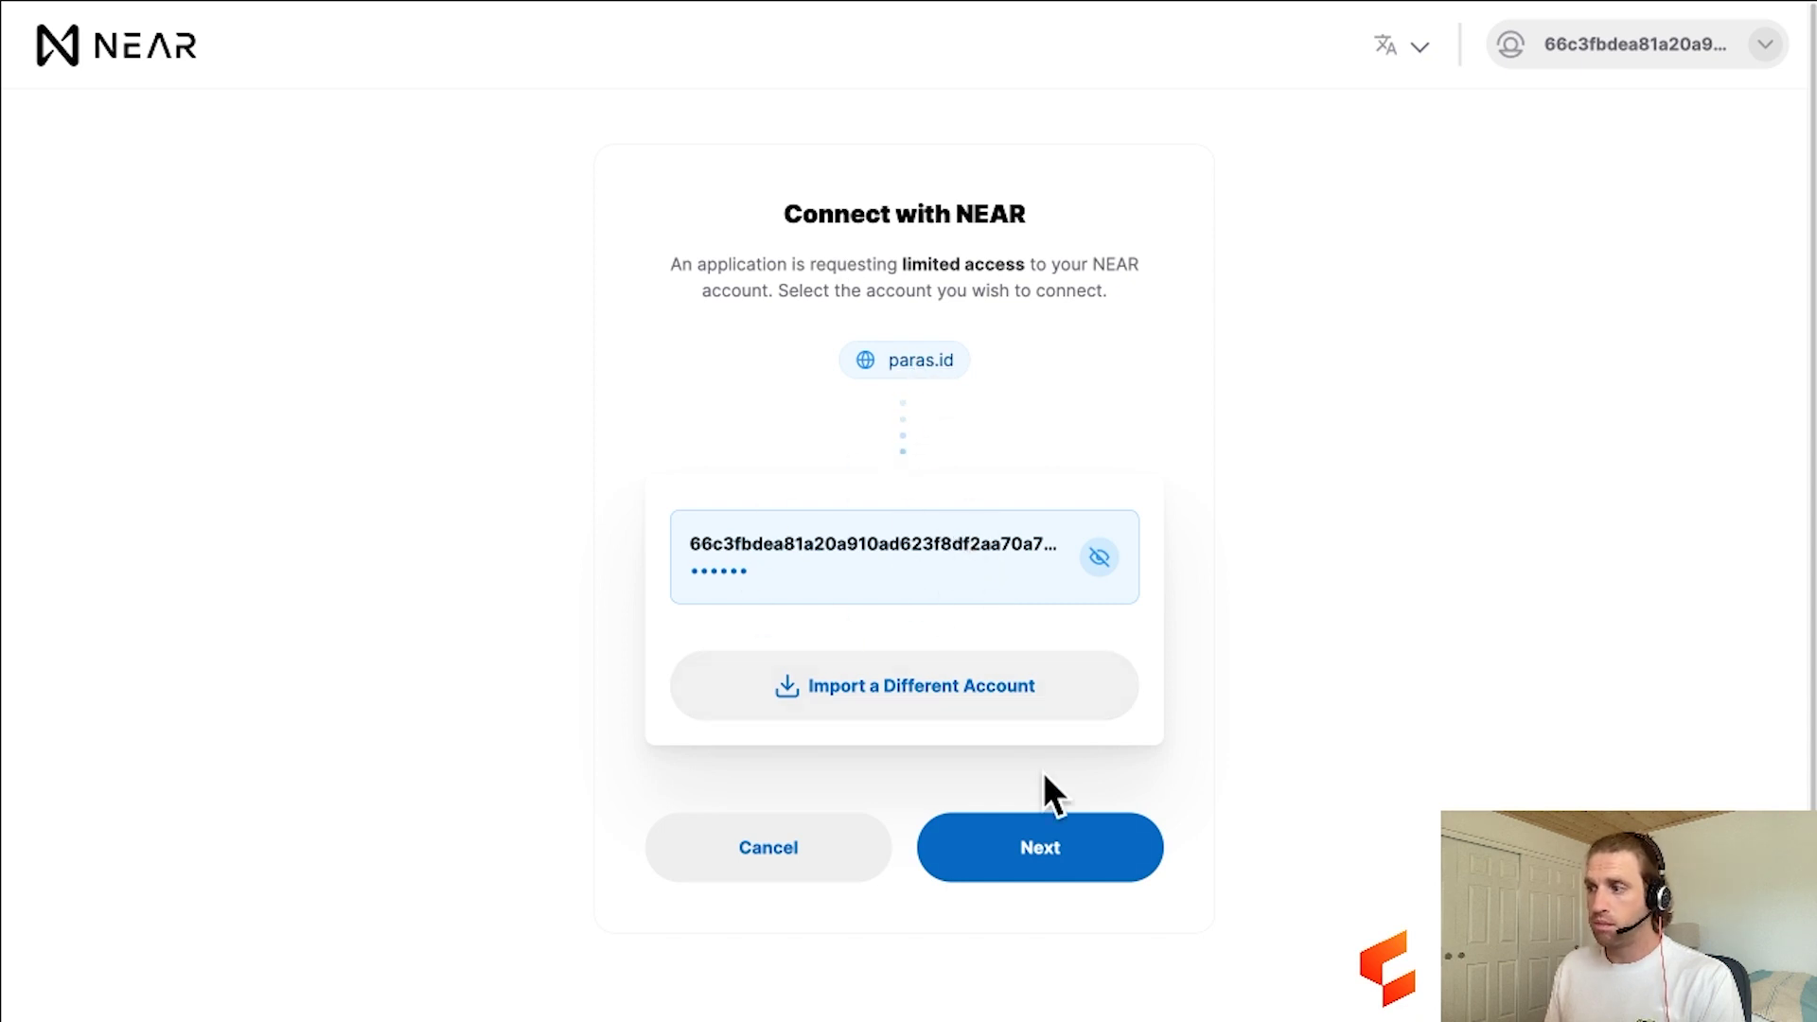
- Continue with the chosen account and review paras.id's address, balance and no-transfer permissions
click(1061, 842)
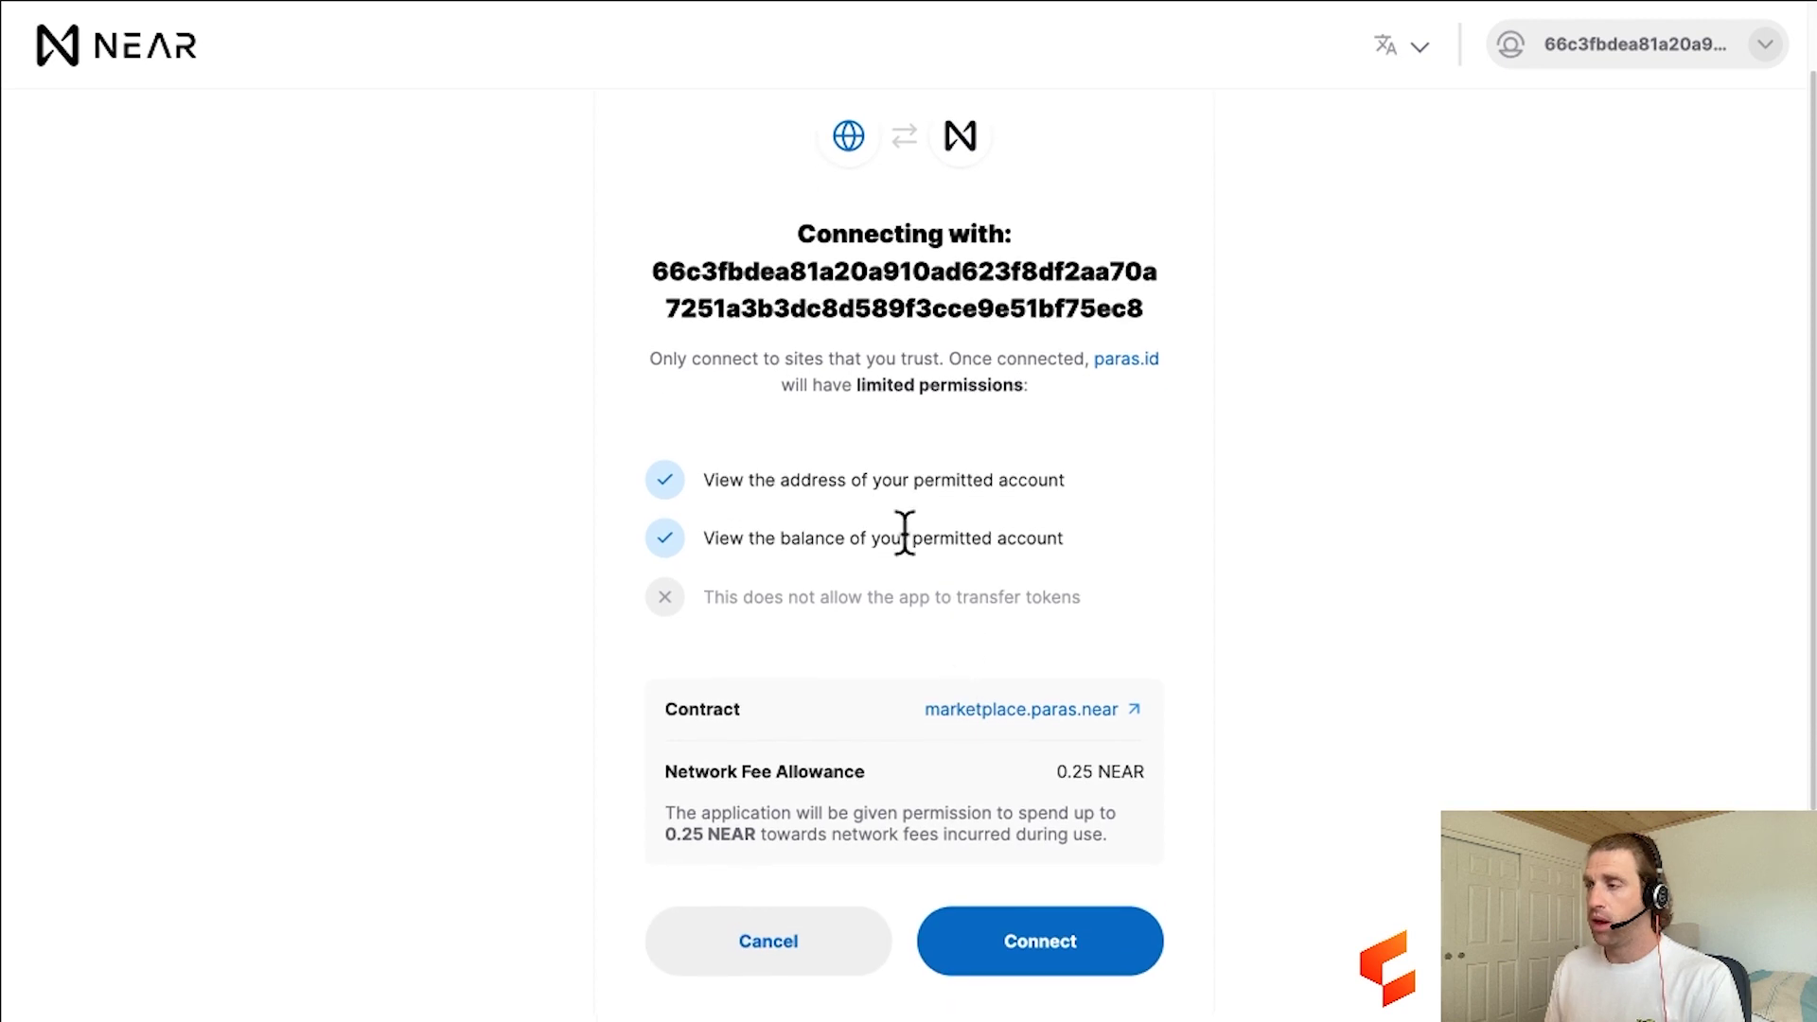
drag(647, 270, 1151, 315)
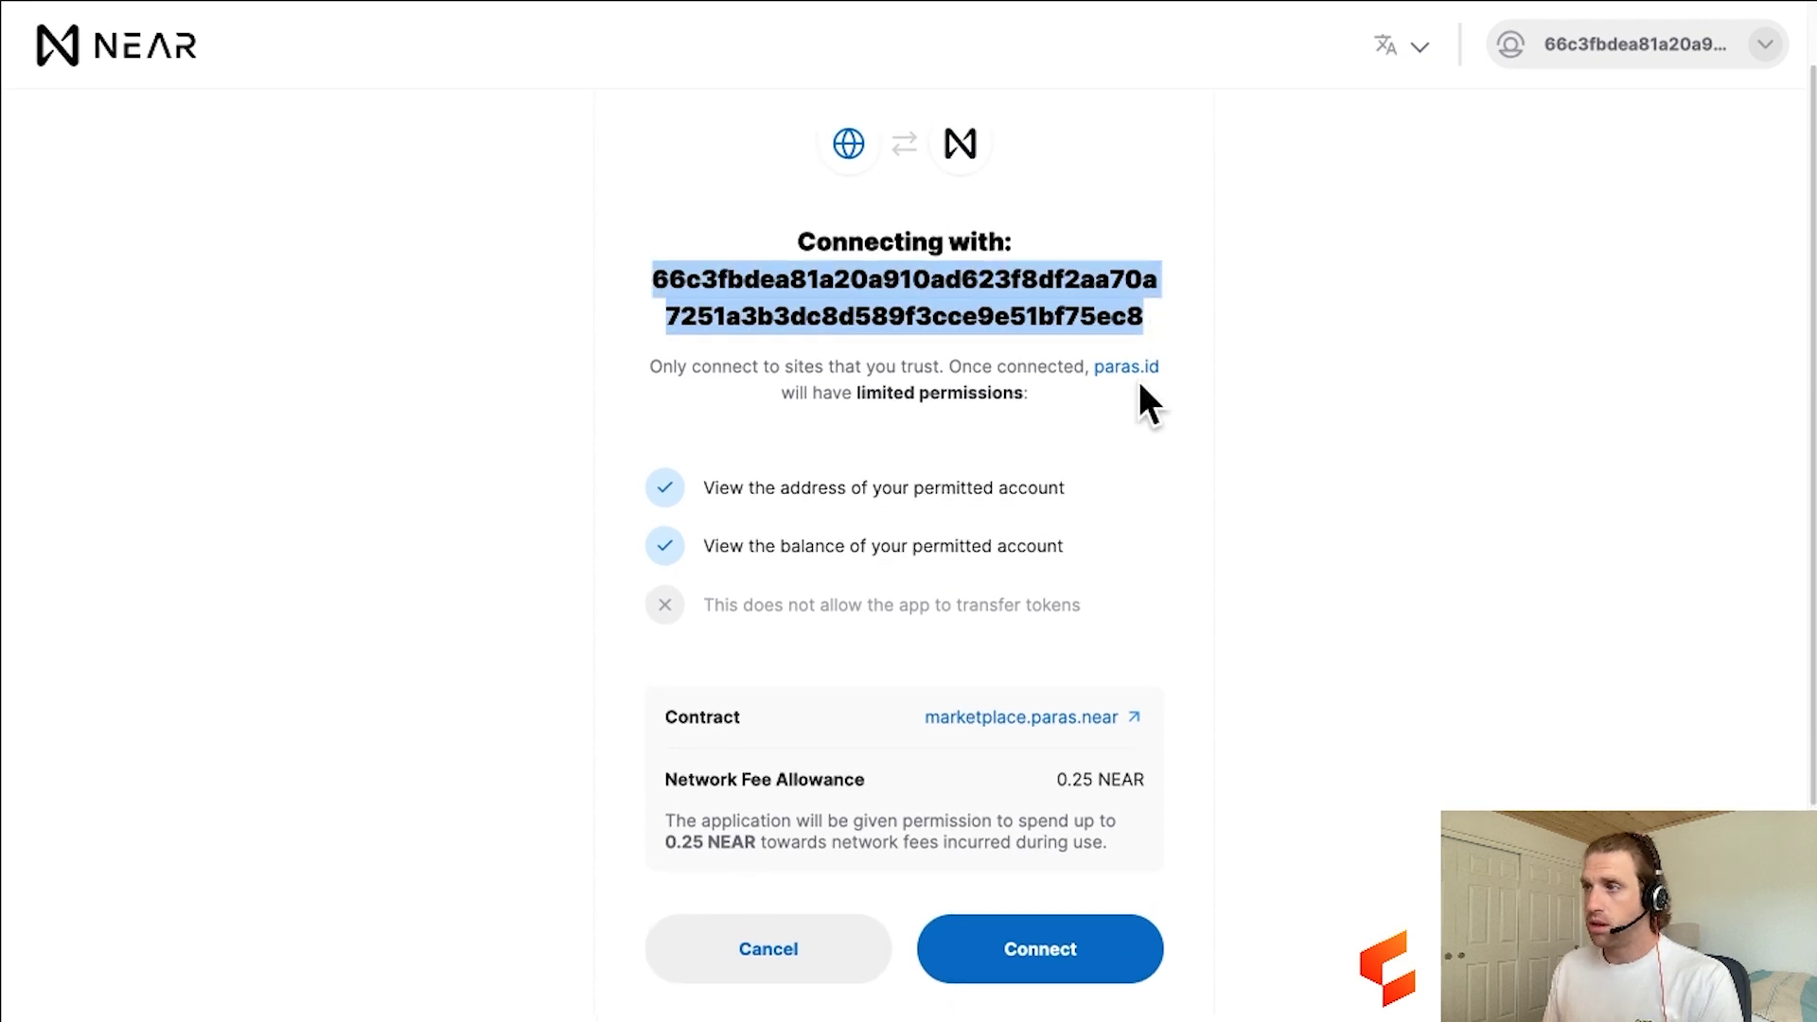
scroll(1149, 405, down, 1)
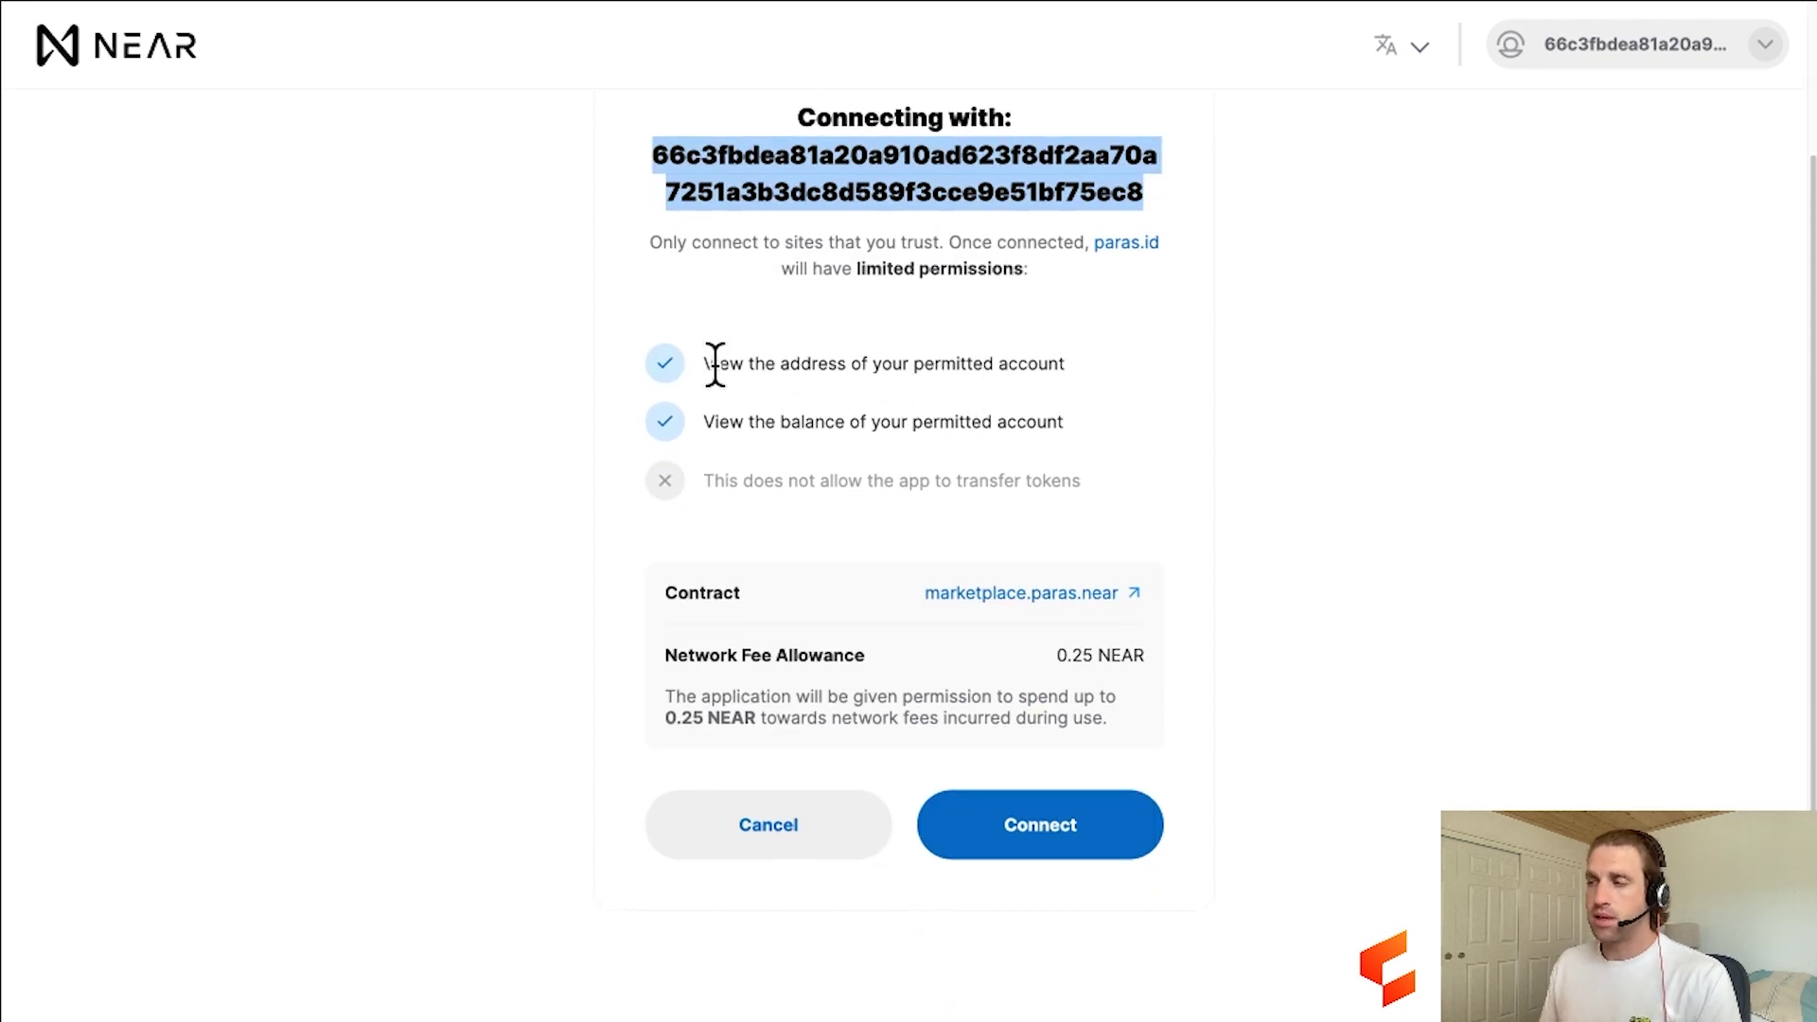
drag(704, 364, 912, 364)
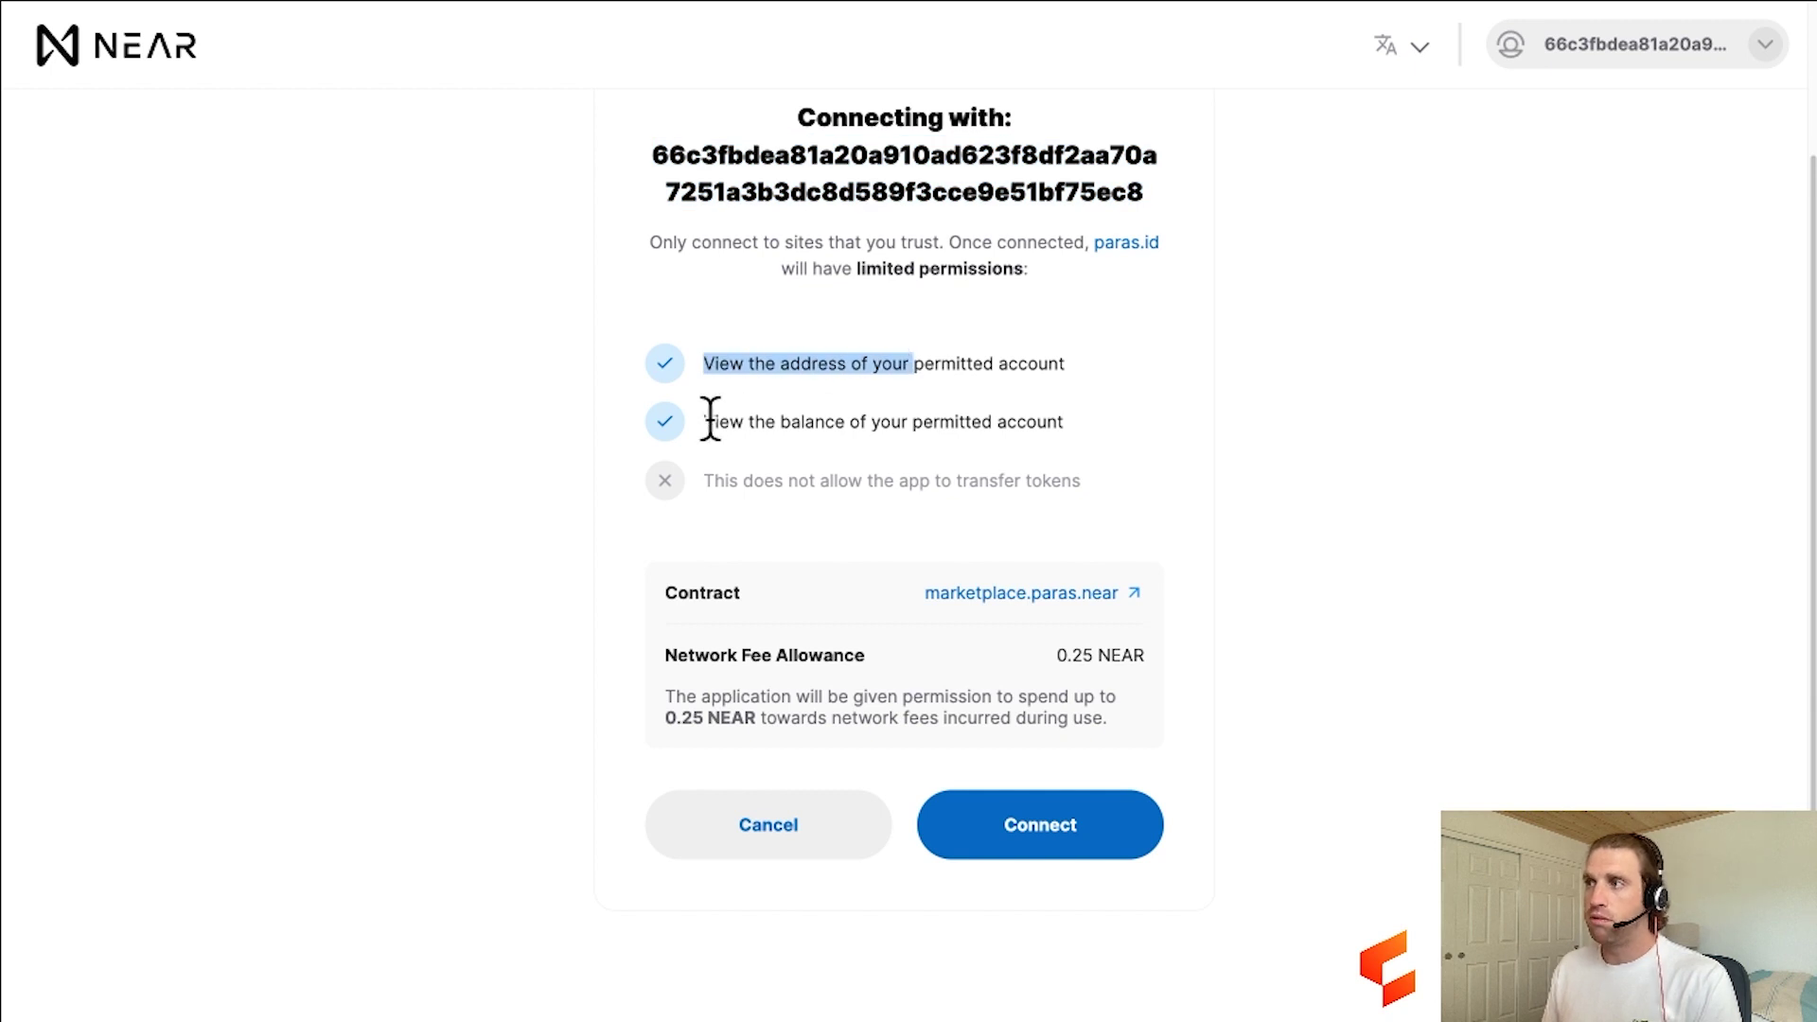
drag(704, 420, 961, 422)
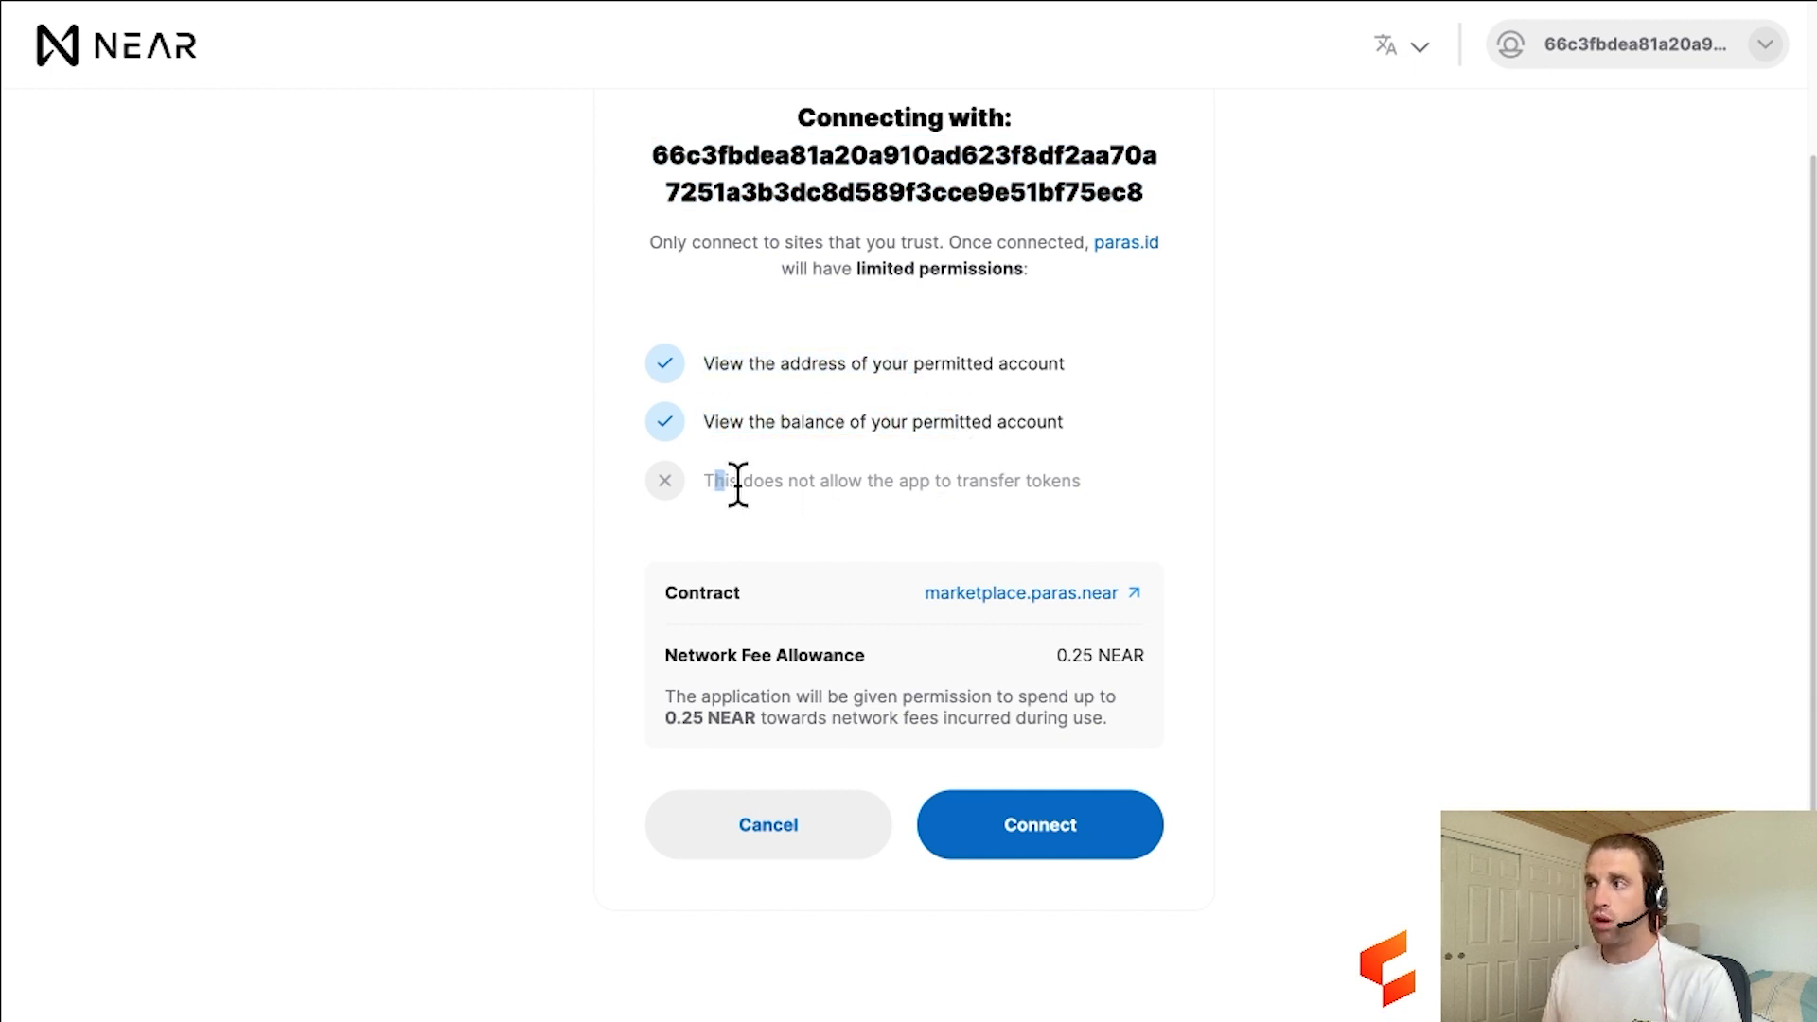
drag(713, 480, 1062, 480)
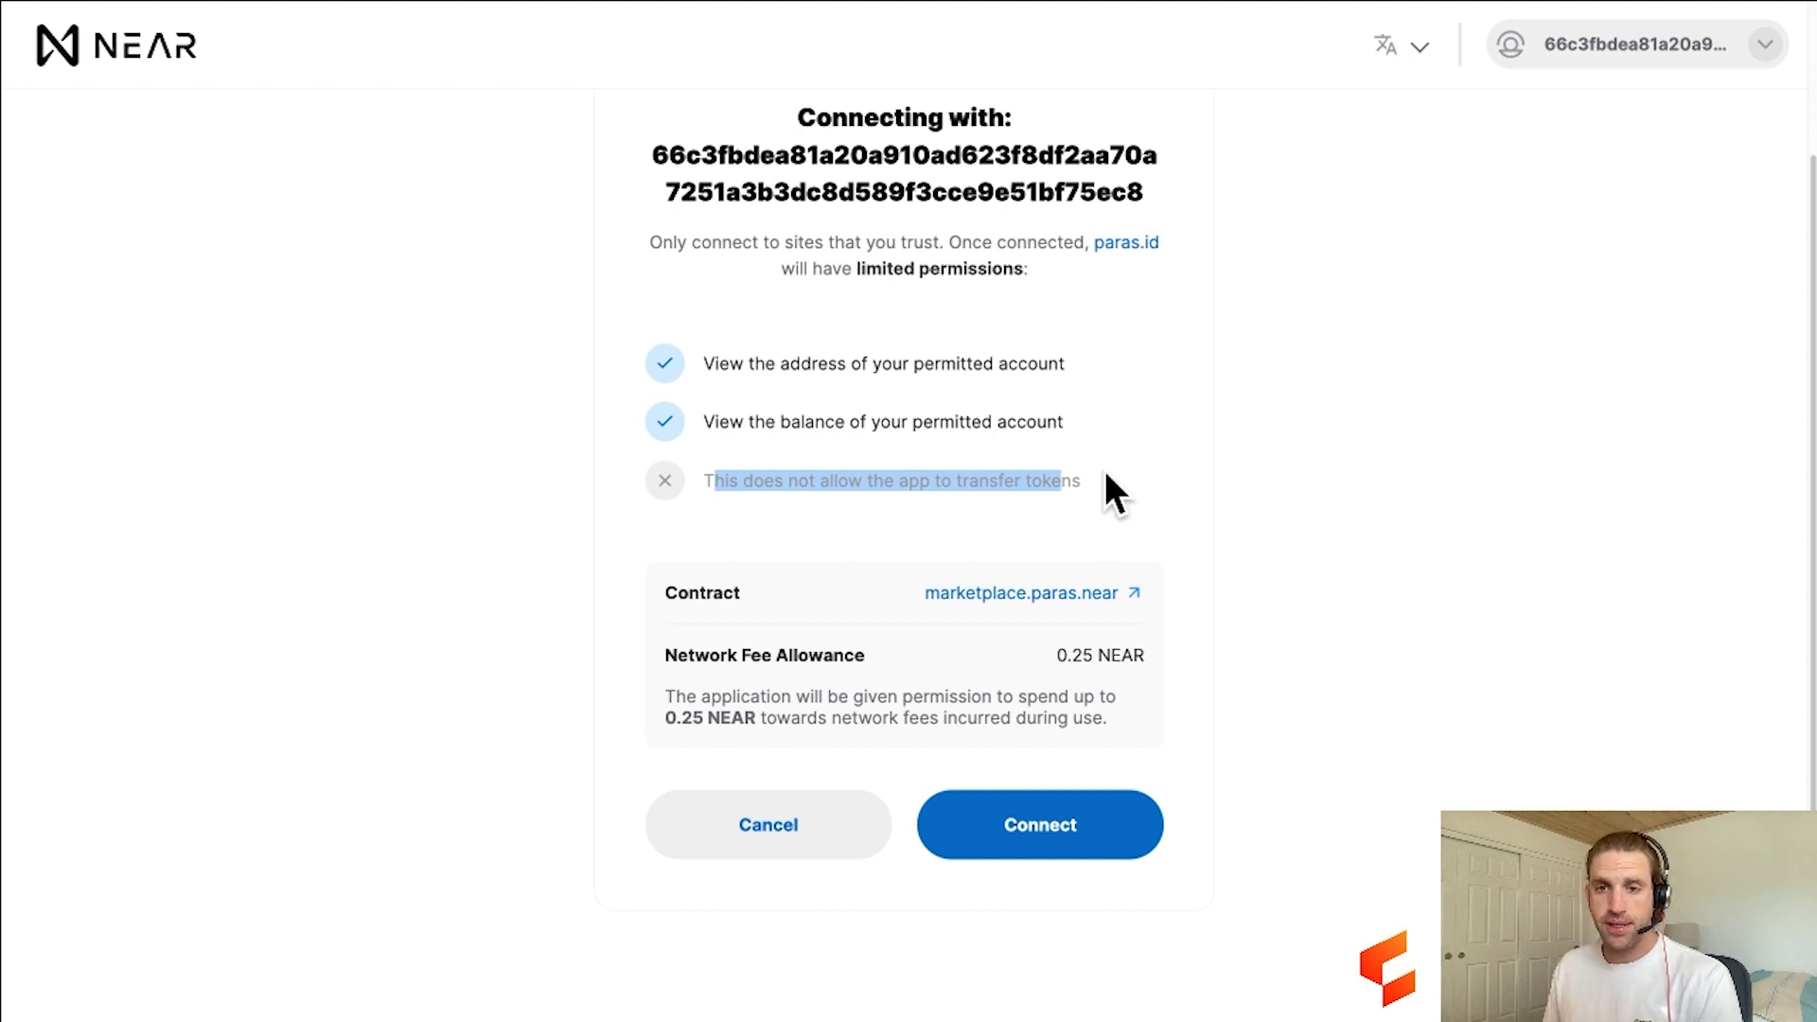
click(1132, 490)
- Approve the paras.id connection and check the 1.406 NEAR balance in the account menu
click(1025, 825)
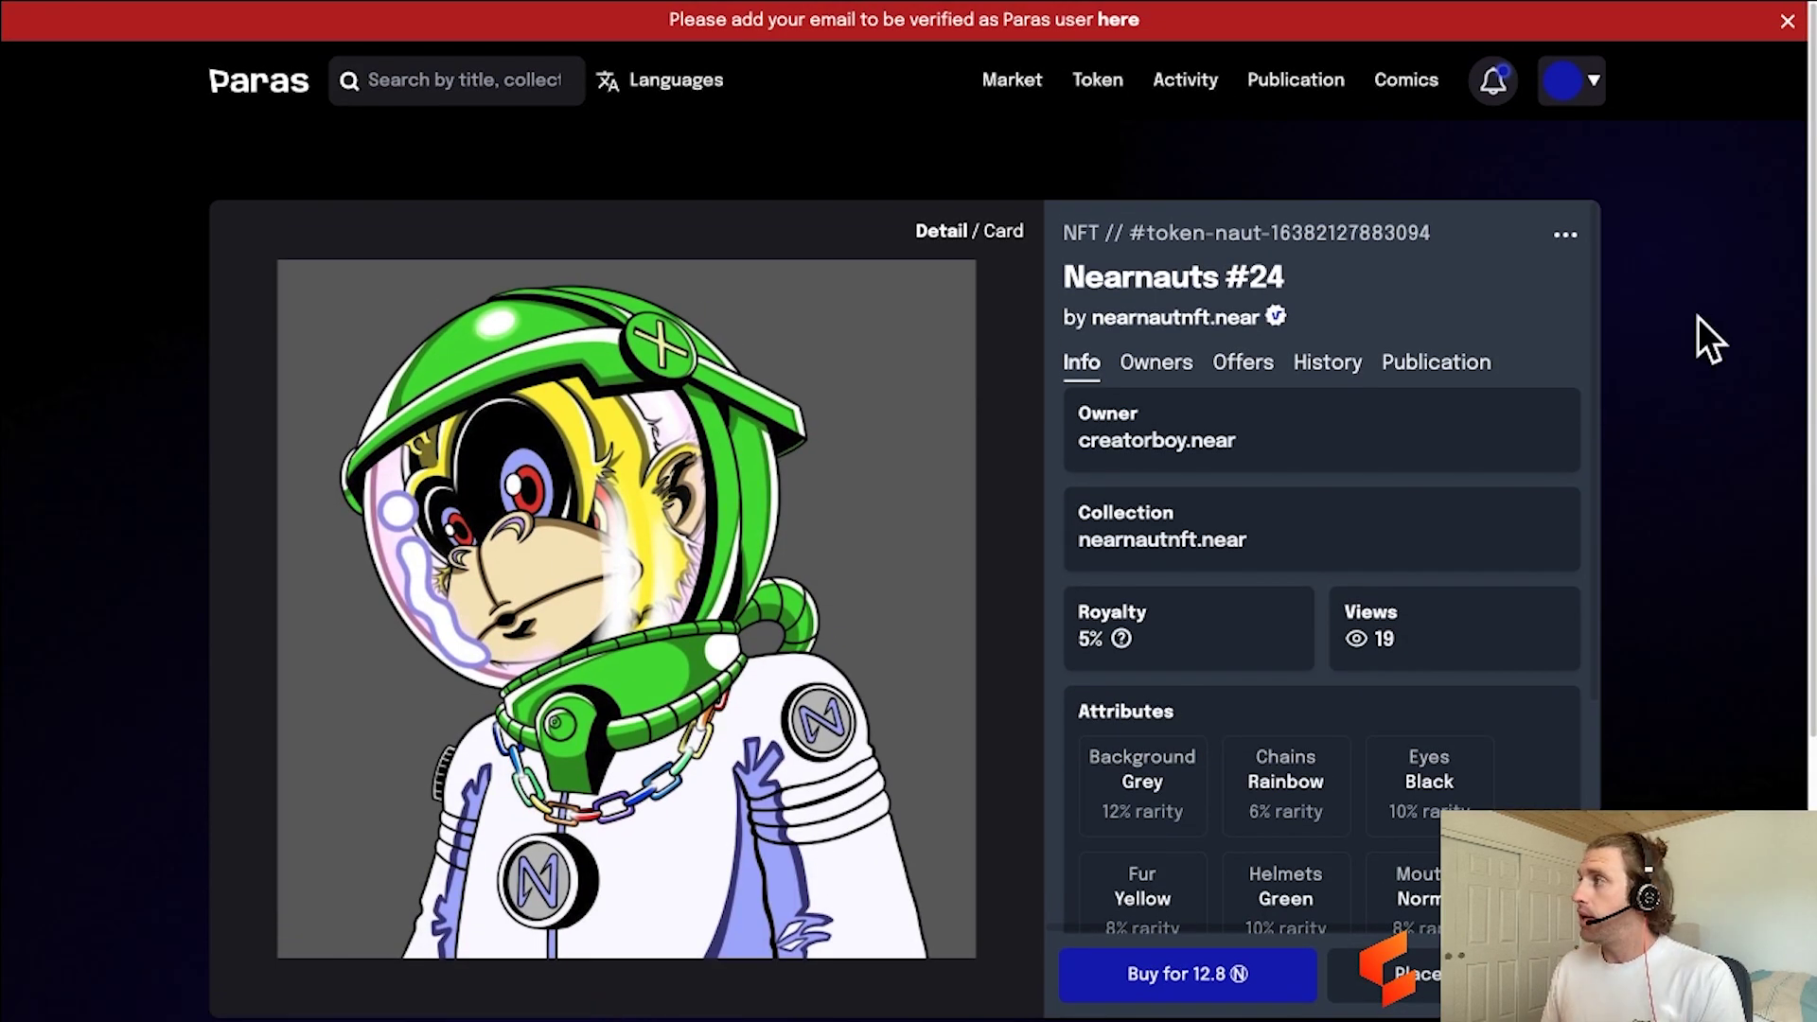
click(1576, 81)
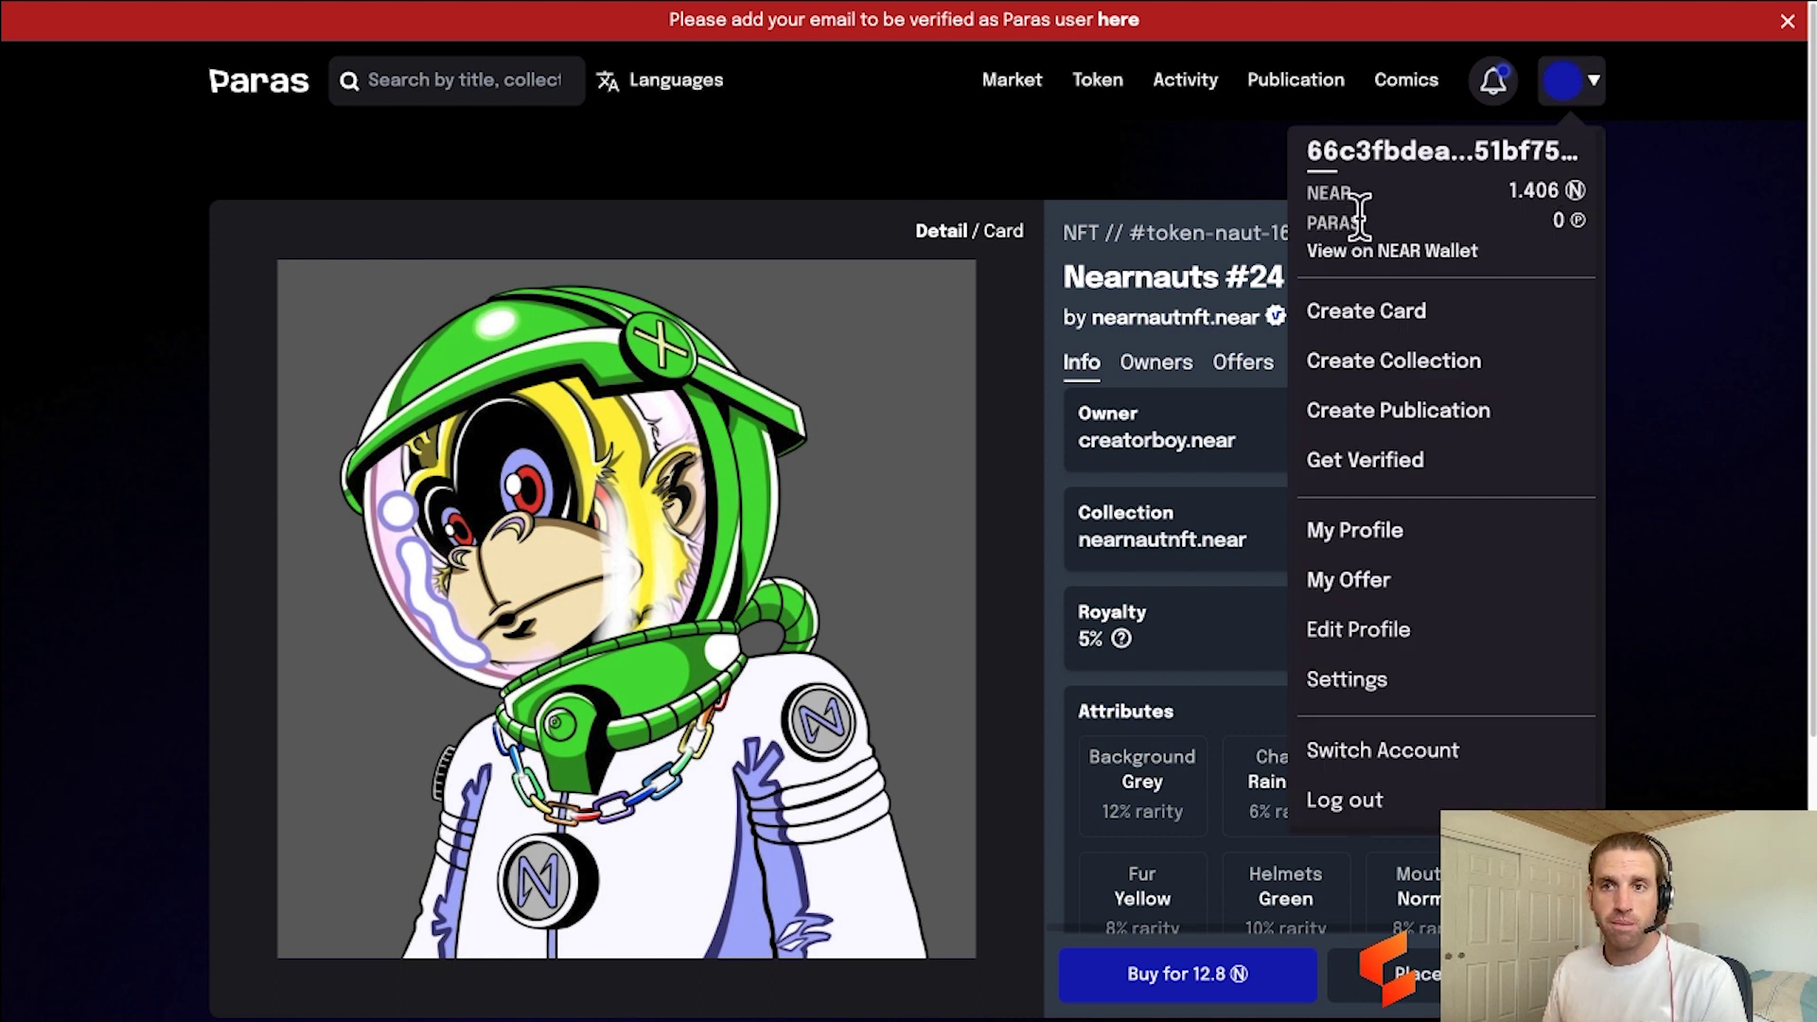
click(1129, 460)
scroll(1129, 460, down, 1)
scroll(1137, 459, up, 1)
scroll(1146, 473, down, 1)
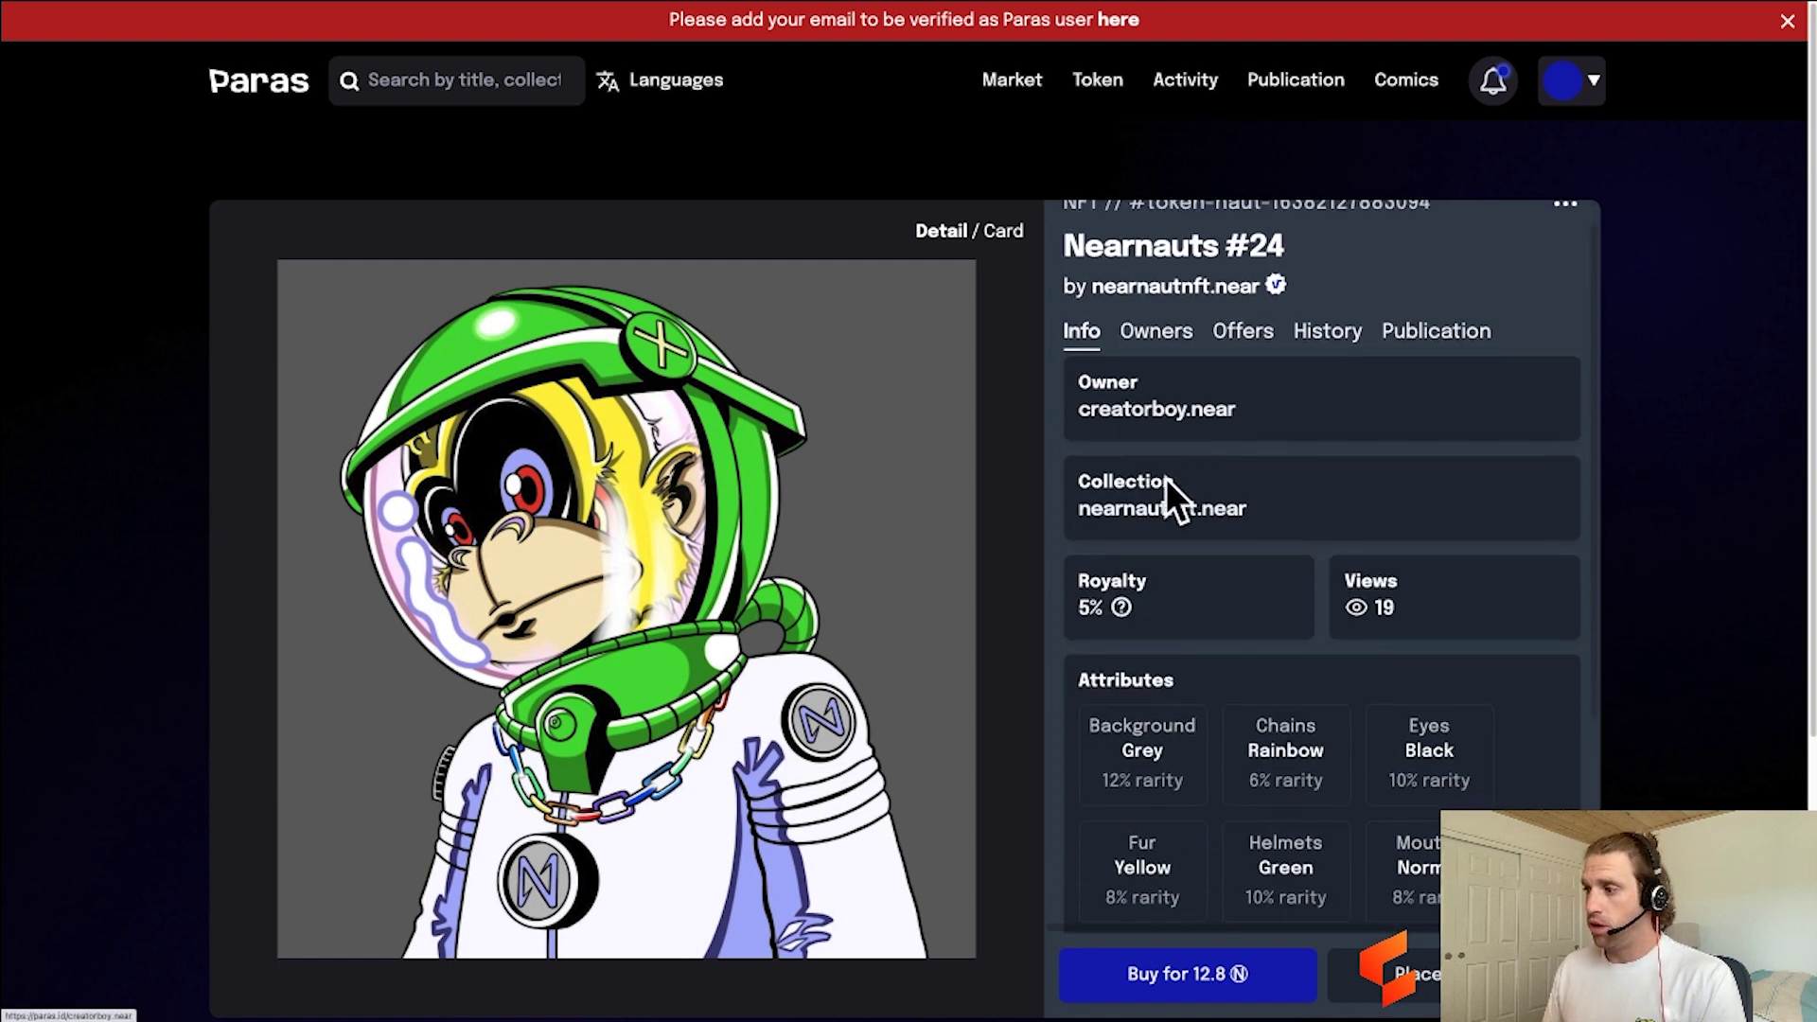
click(1249, 967)
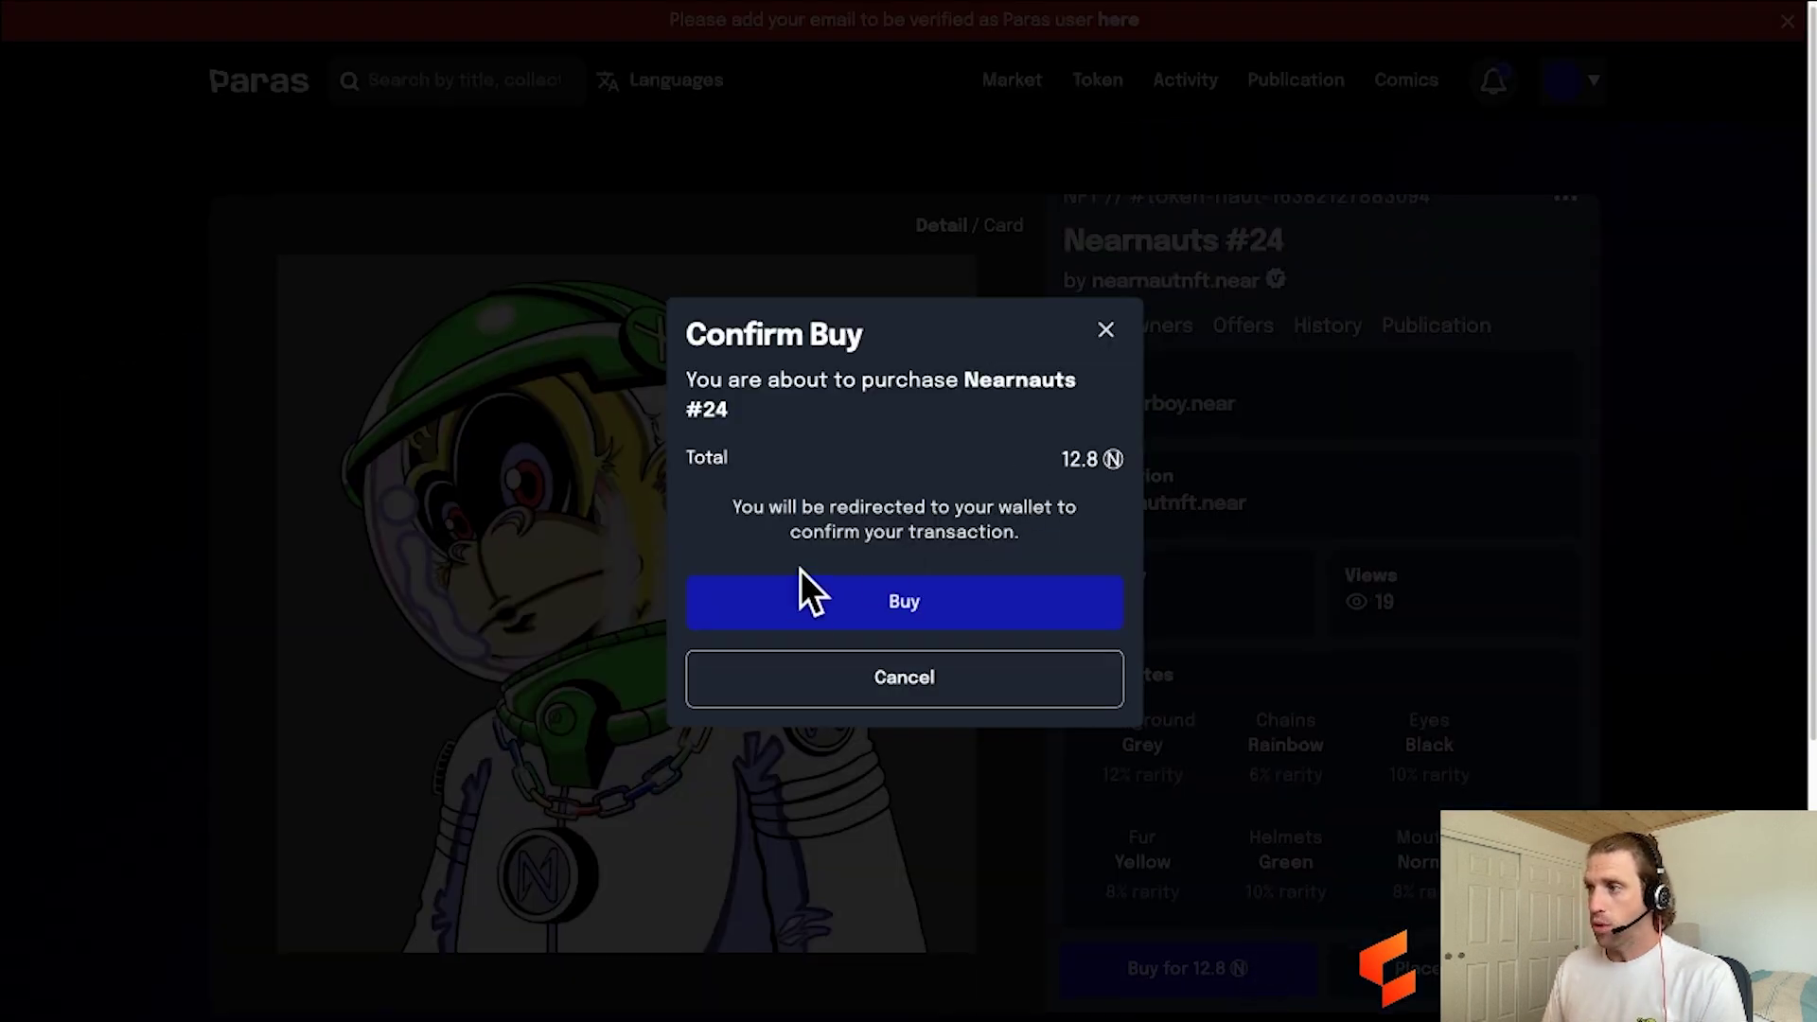
click(902, 588)
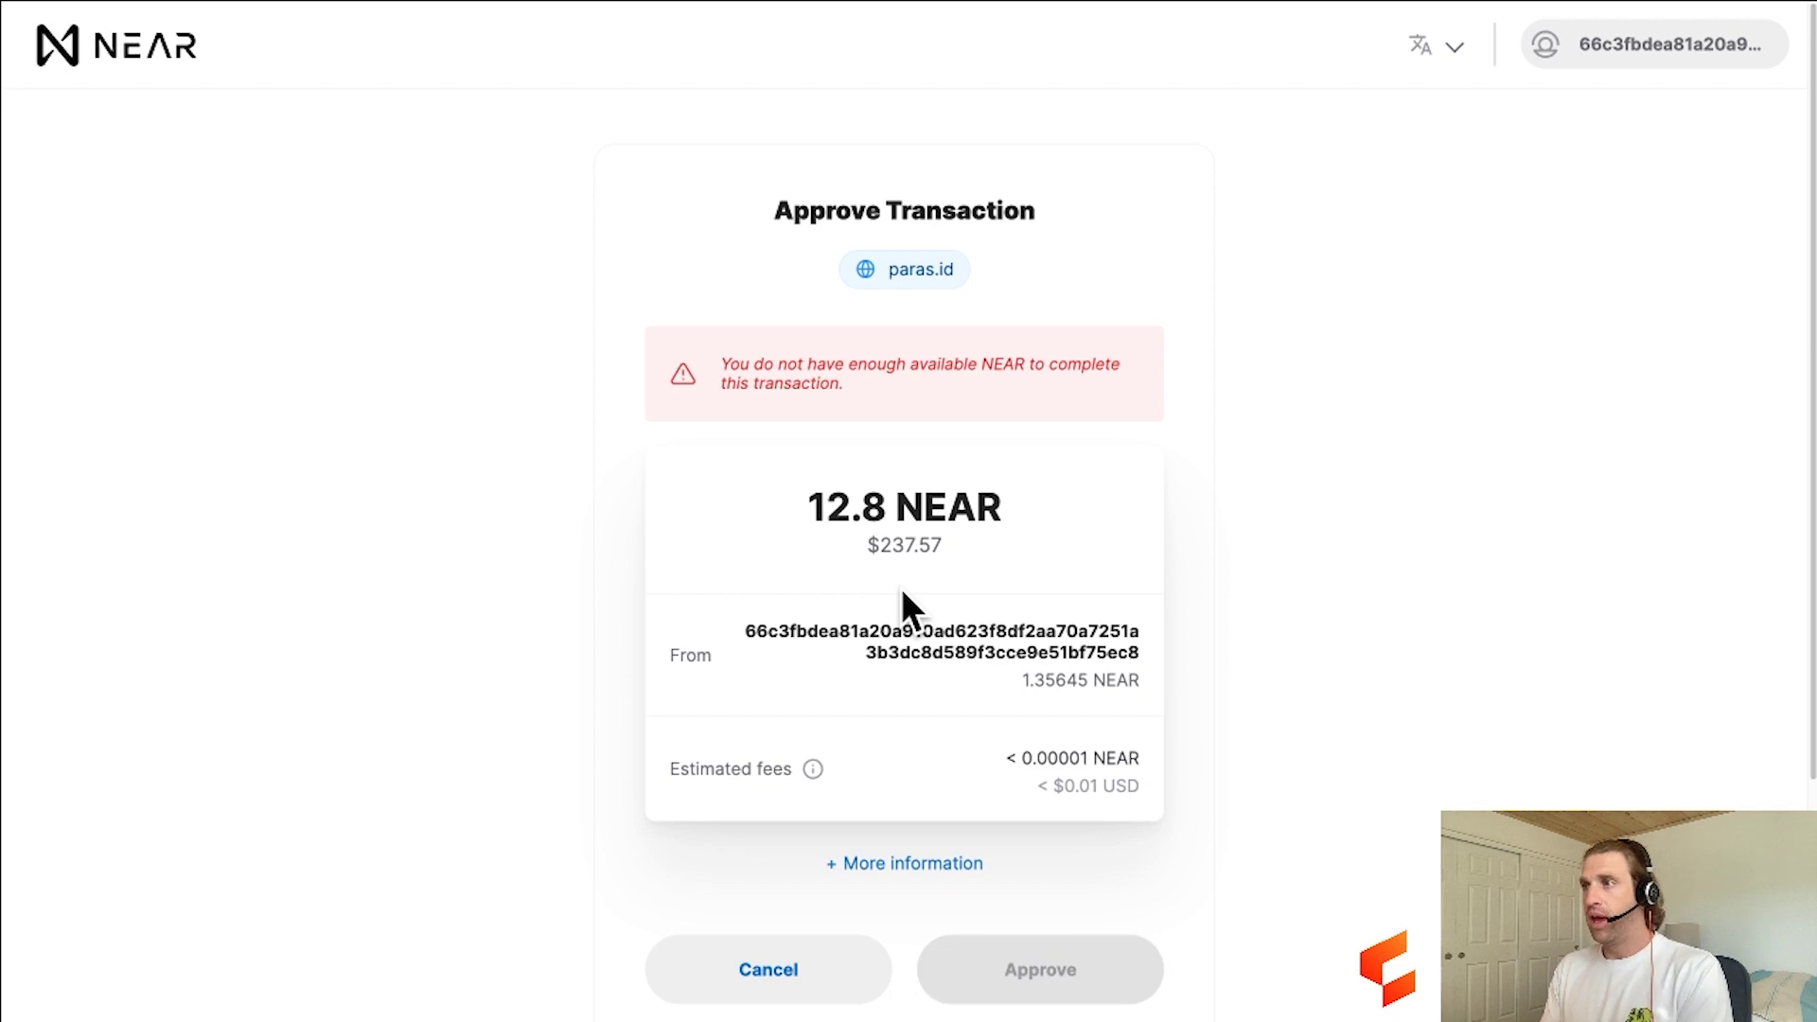
scroll(909, 526, down, 2)
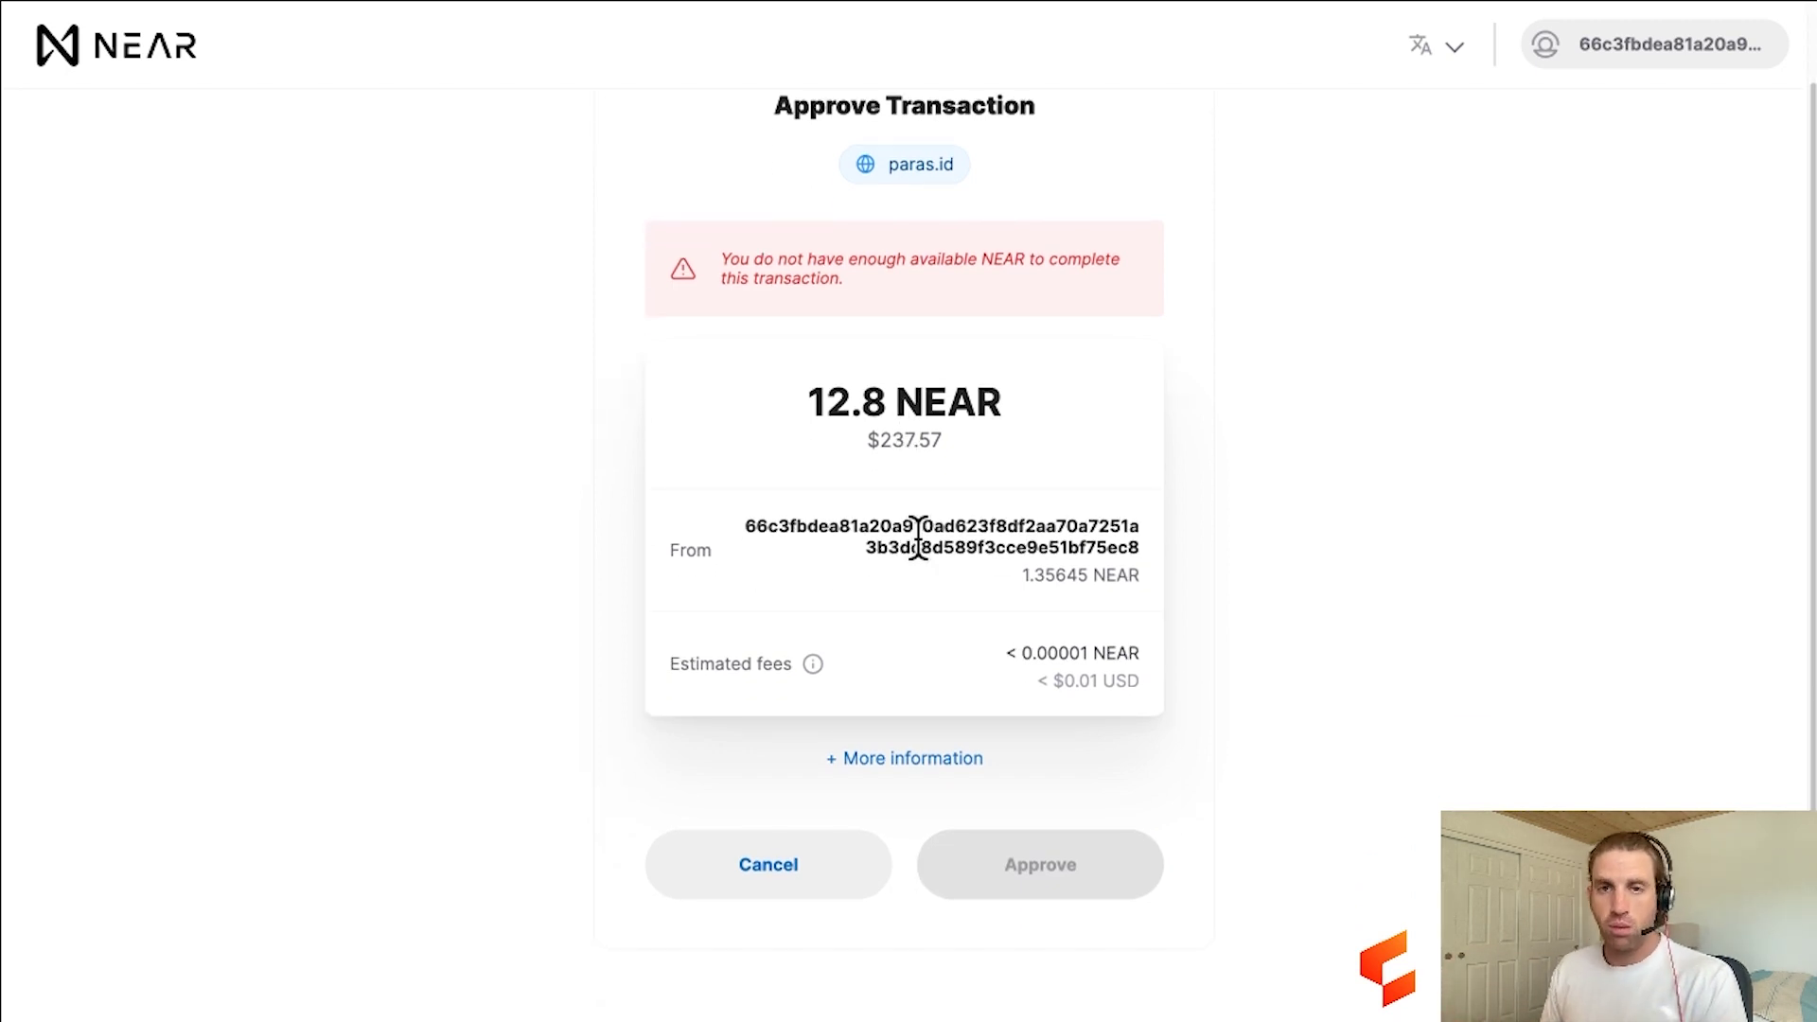
scroll(920, 537, up, 2)
drag(872, 372, 703, 341)
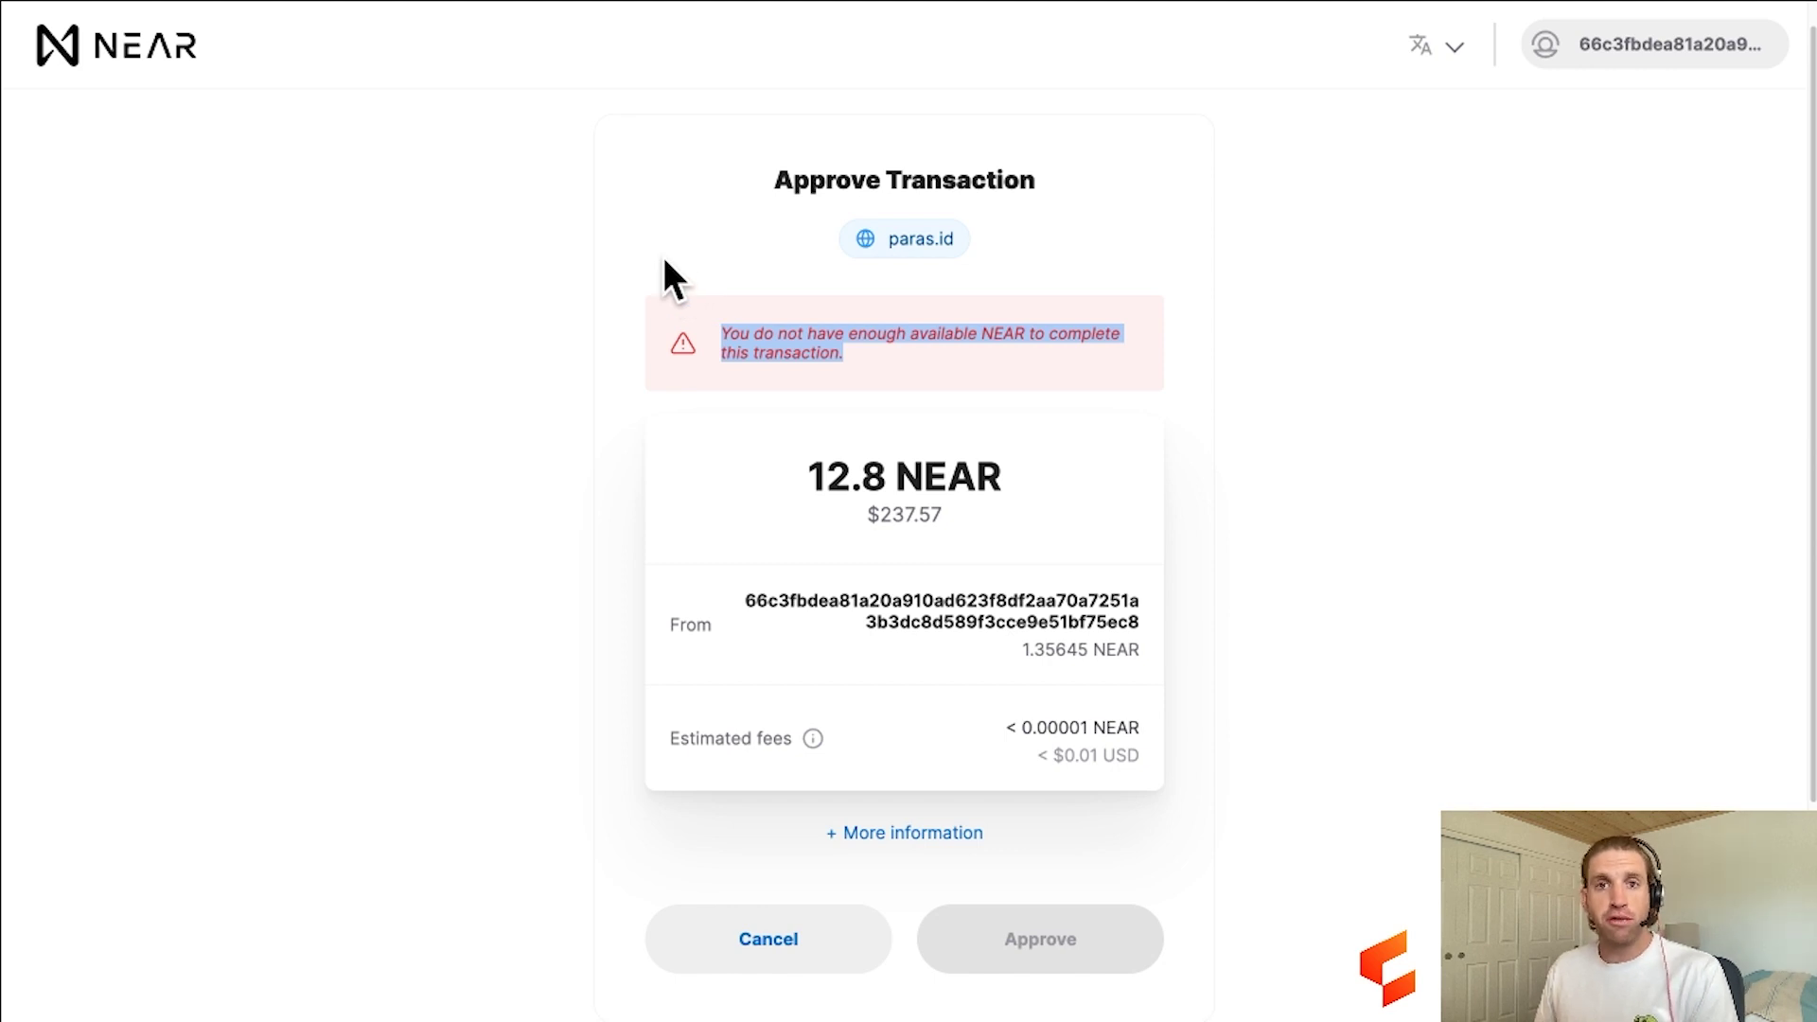
click(754, 955)
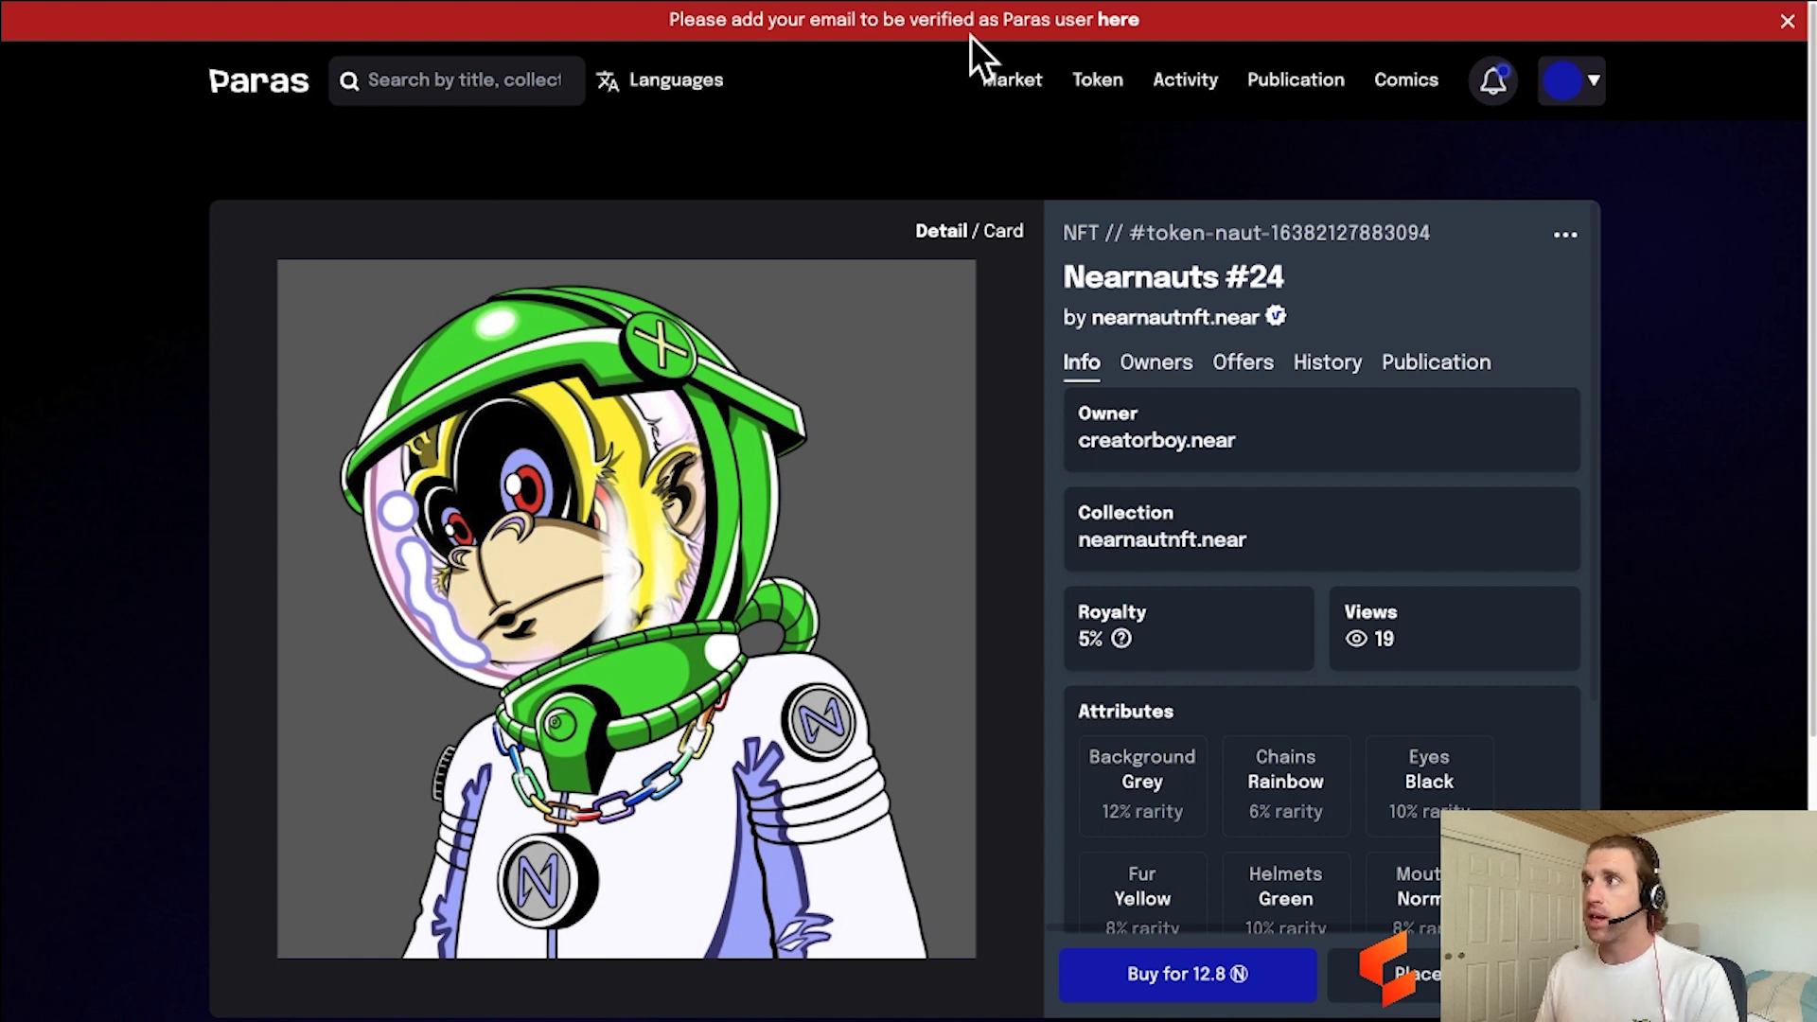
- Search 'nearnauts', browse the NEARNauts collection items, then go back to the Paras home page
click(262, 86)
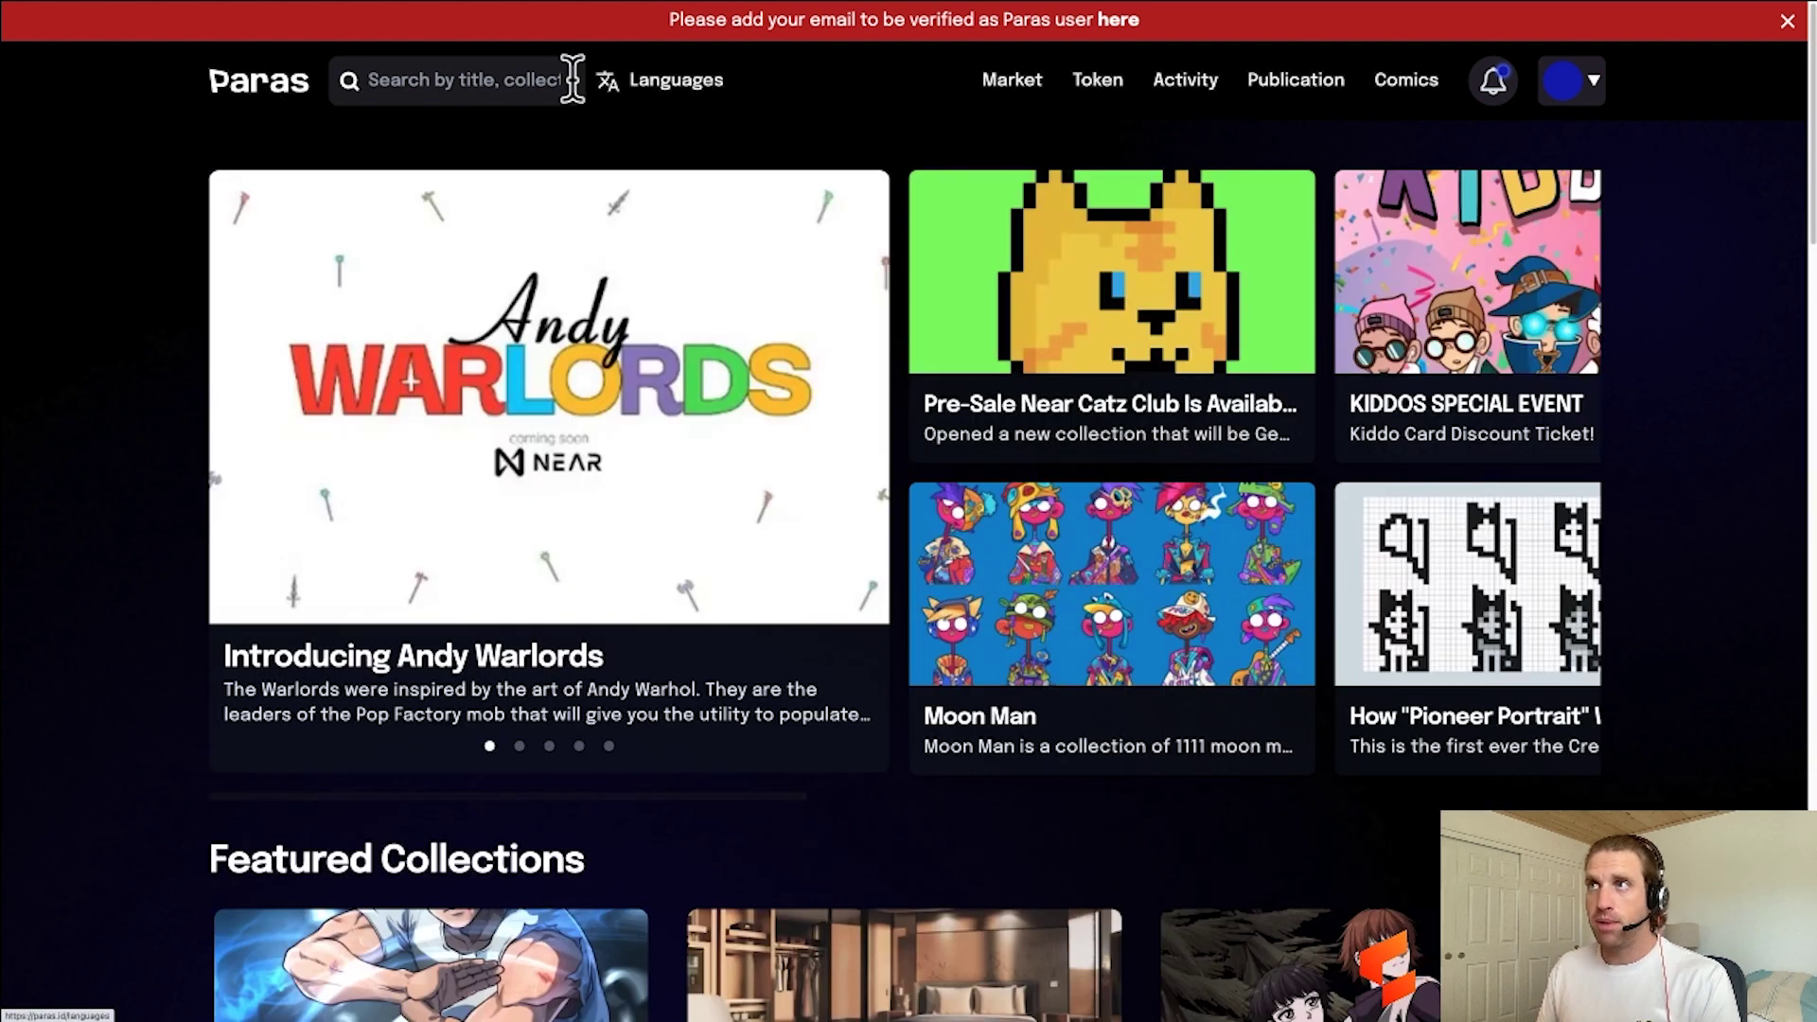
click(505, 79)
text(nearnauts)
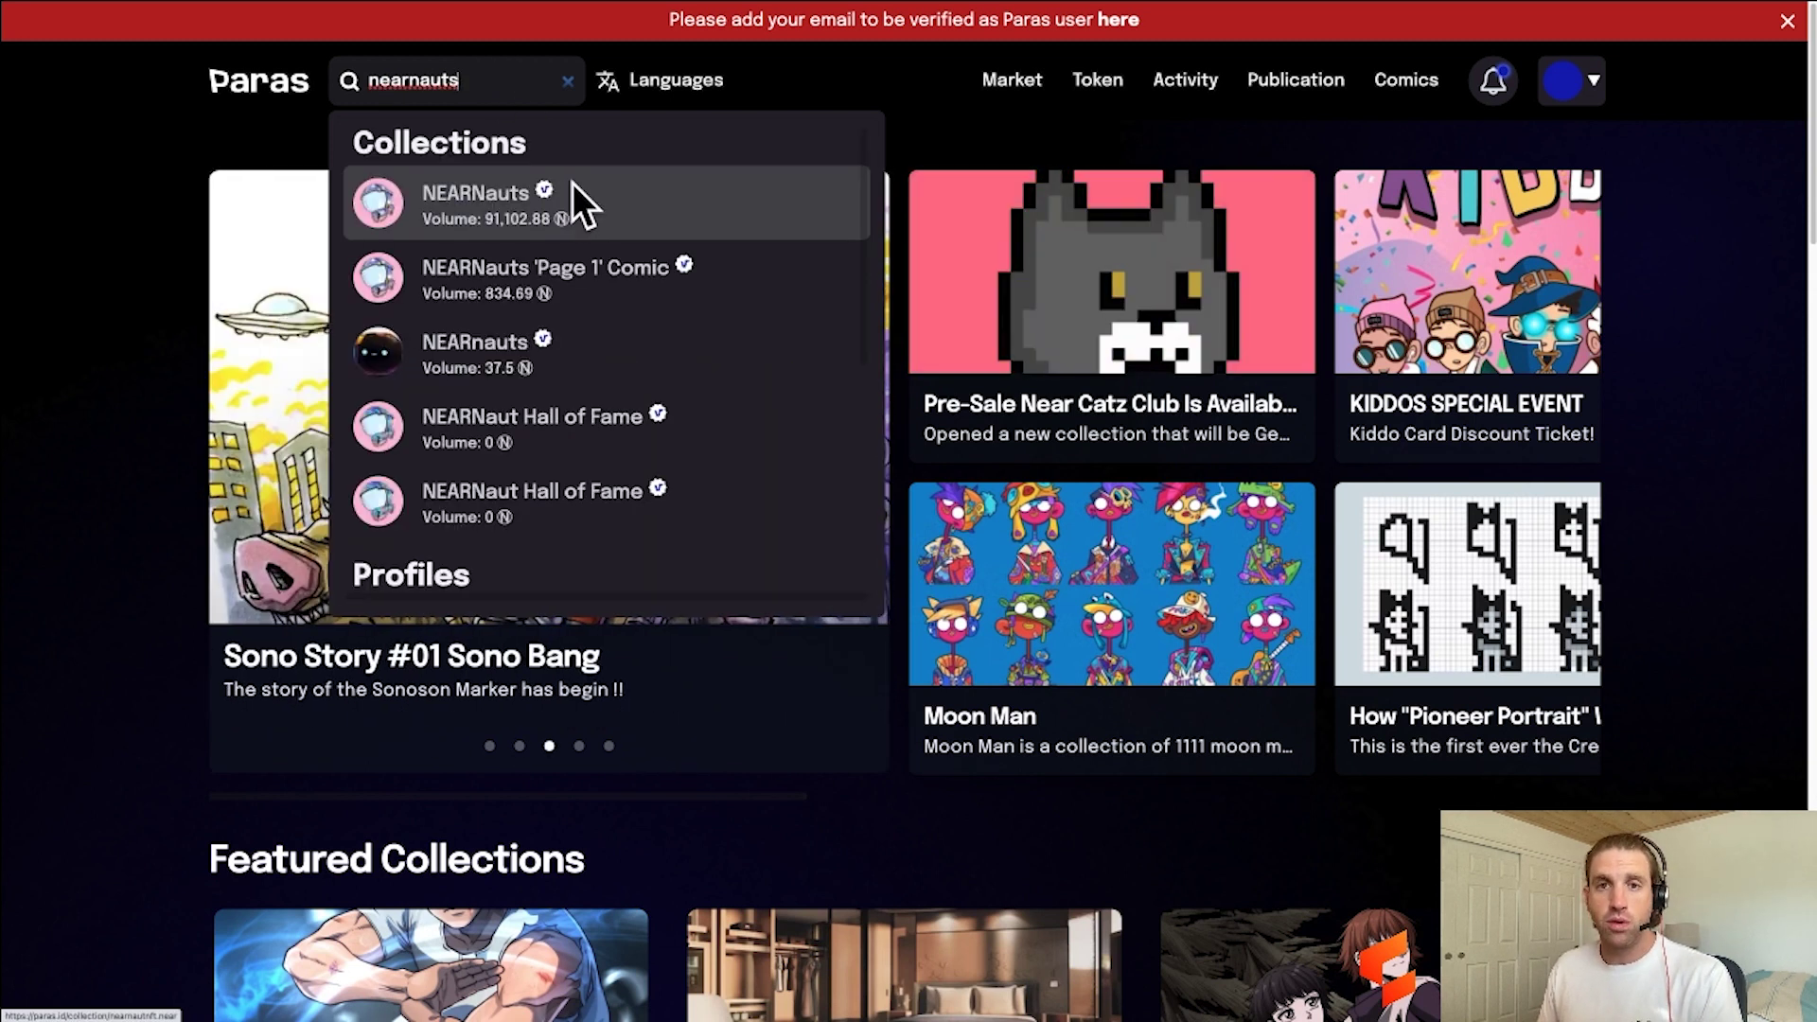
click(569, 191)
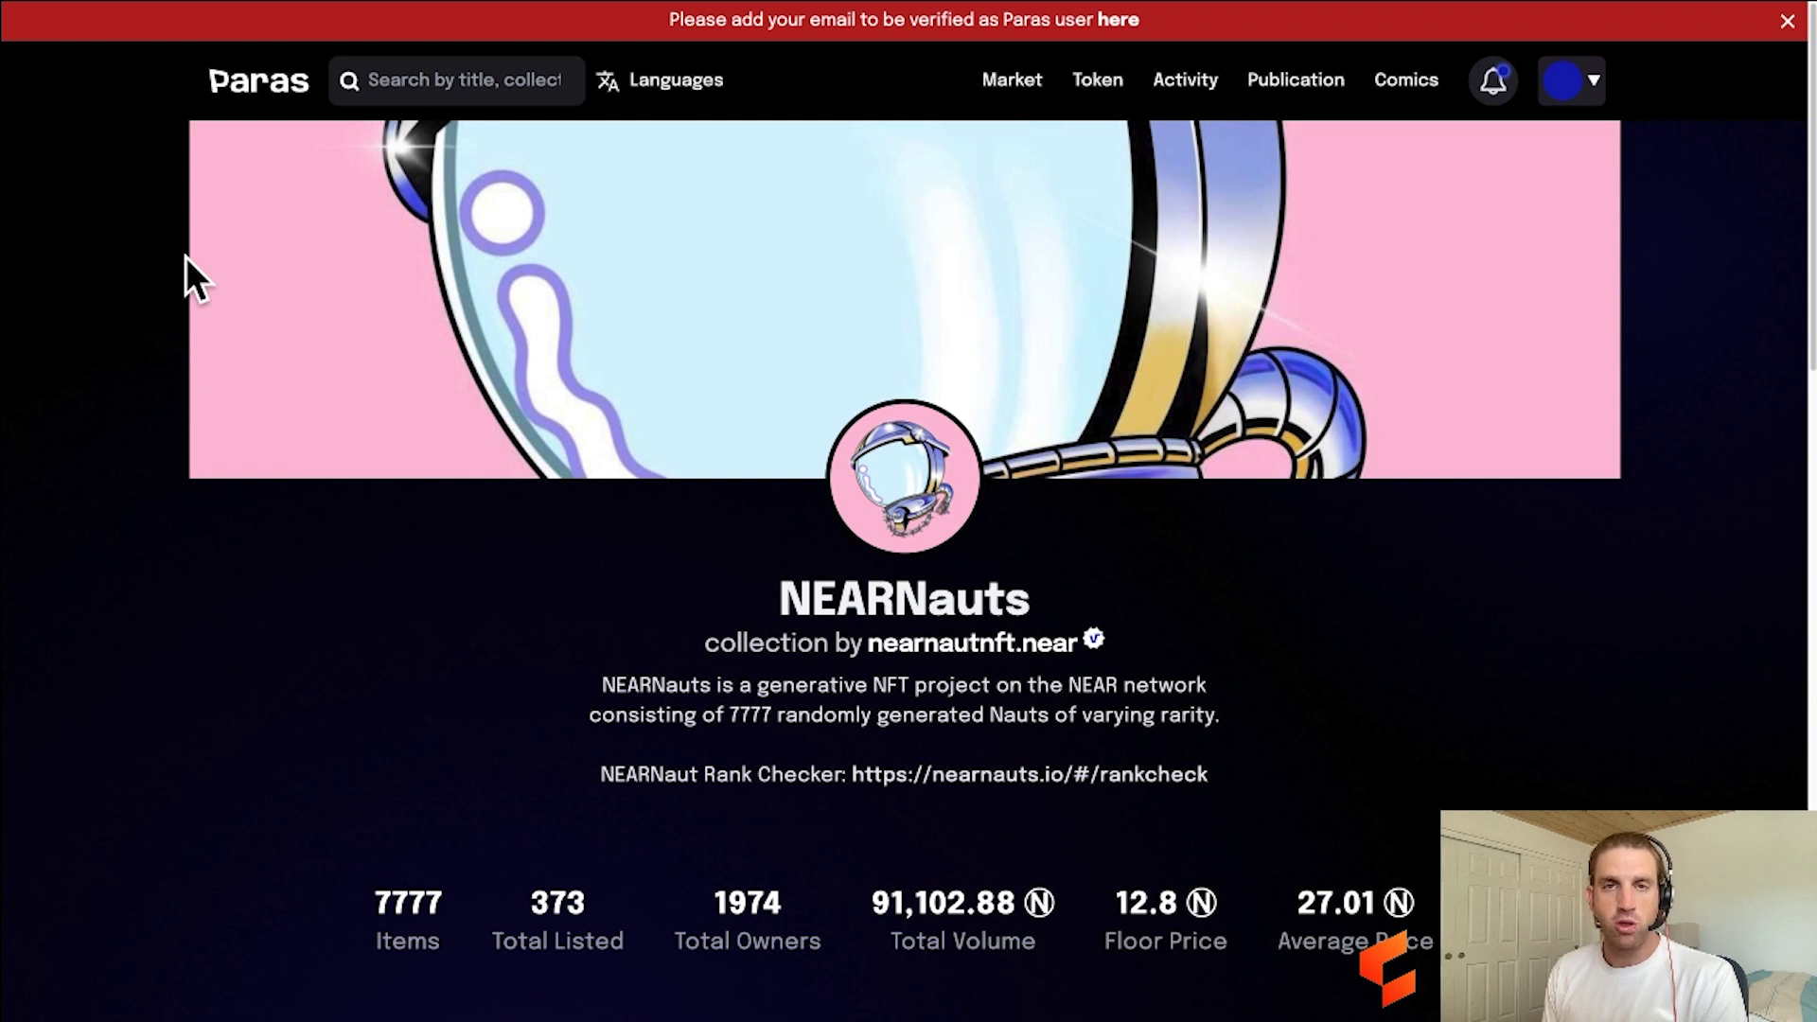
scroll(186, 257, down, 5)
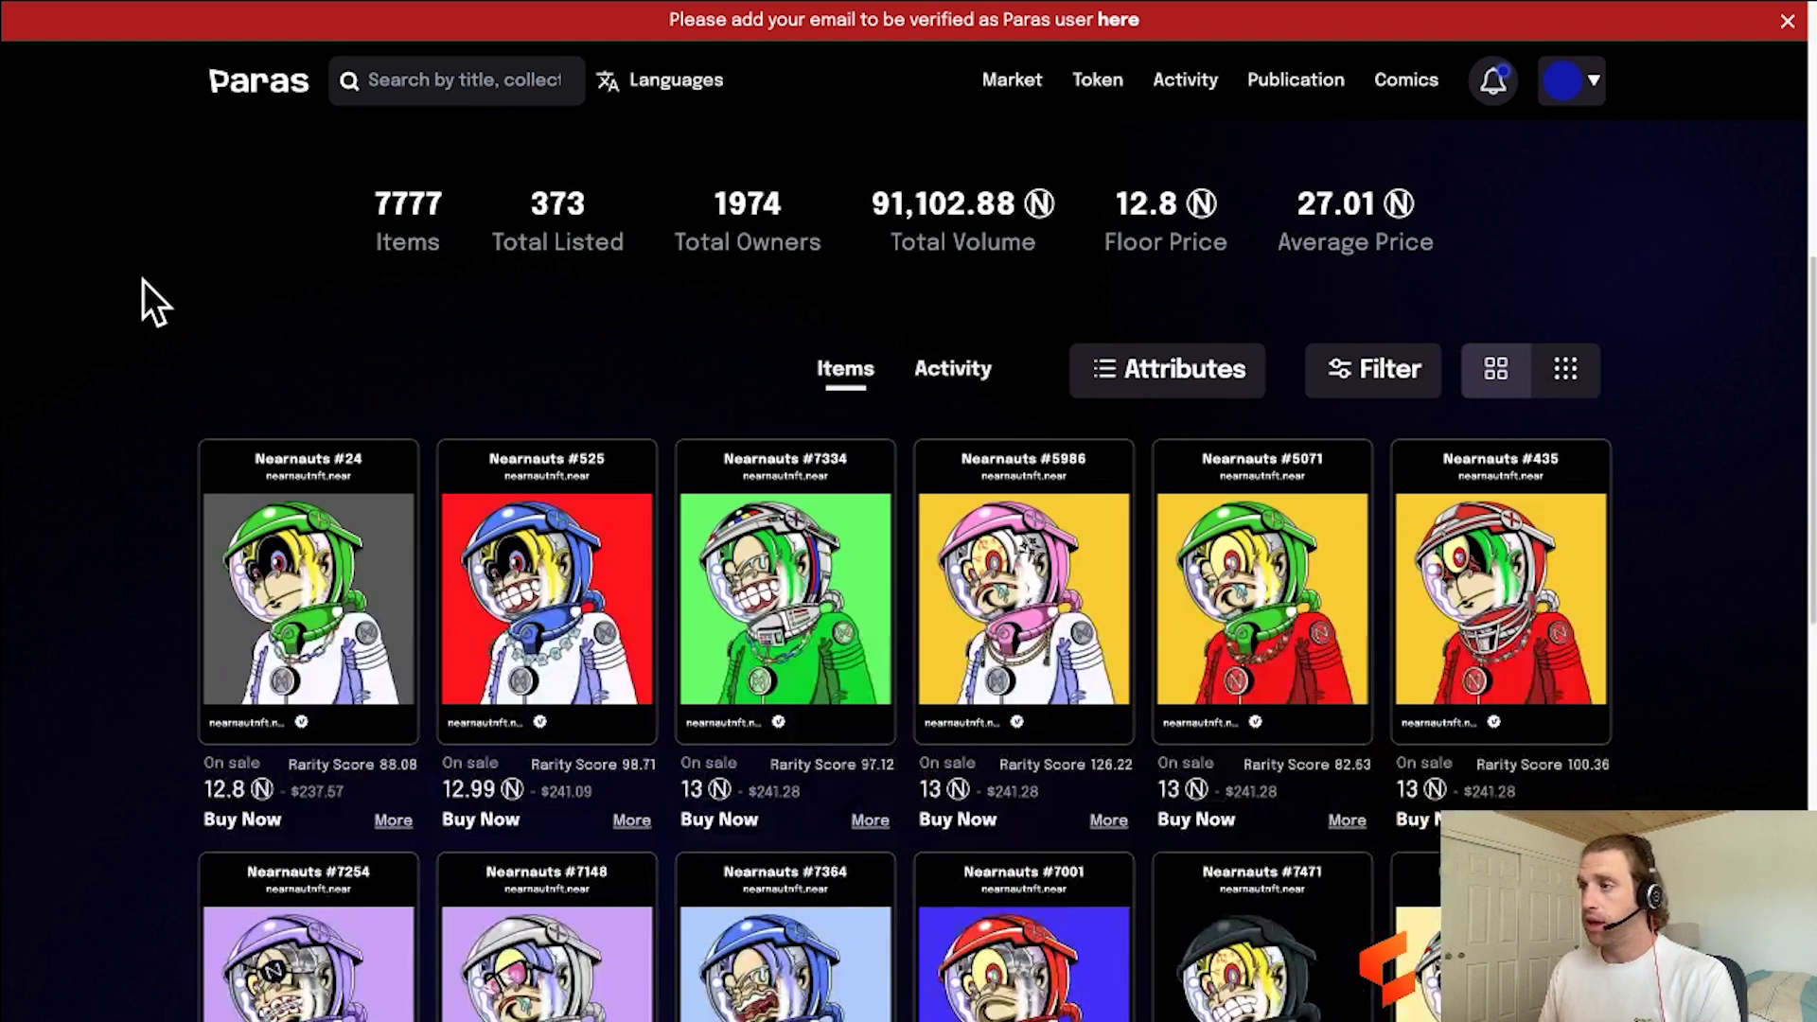
scroll(143, 279, down, 3)
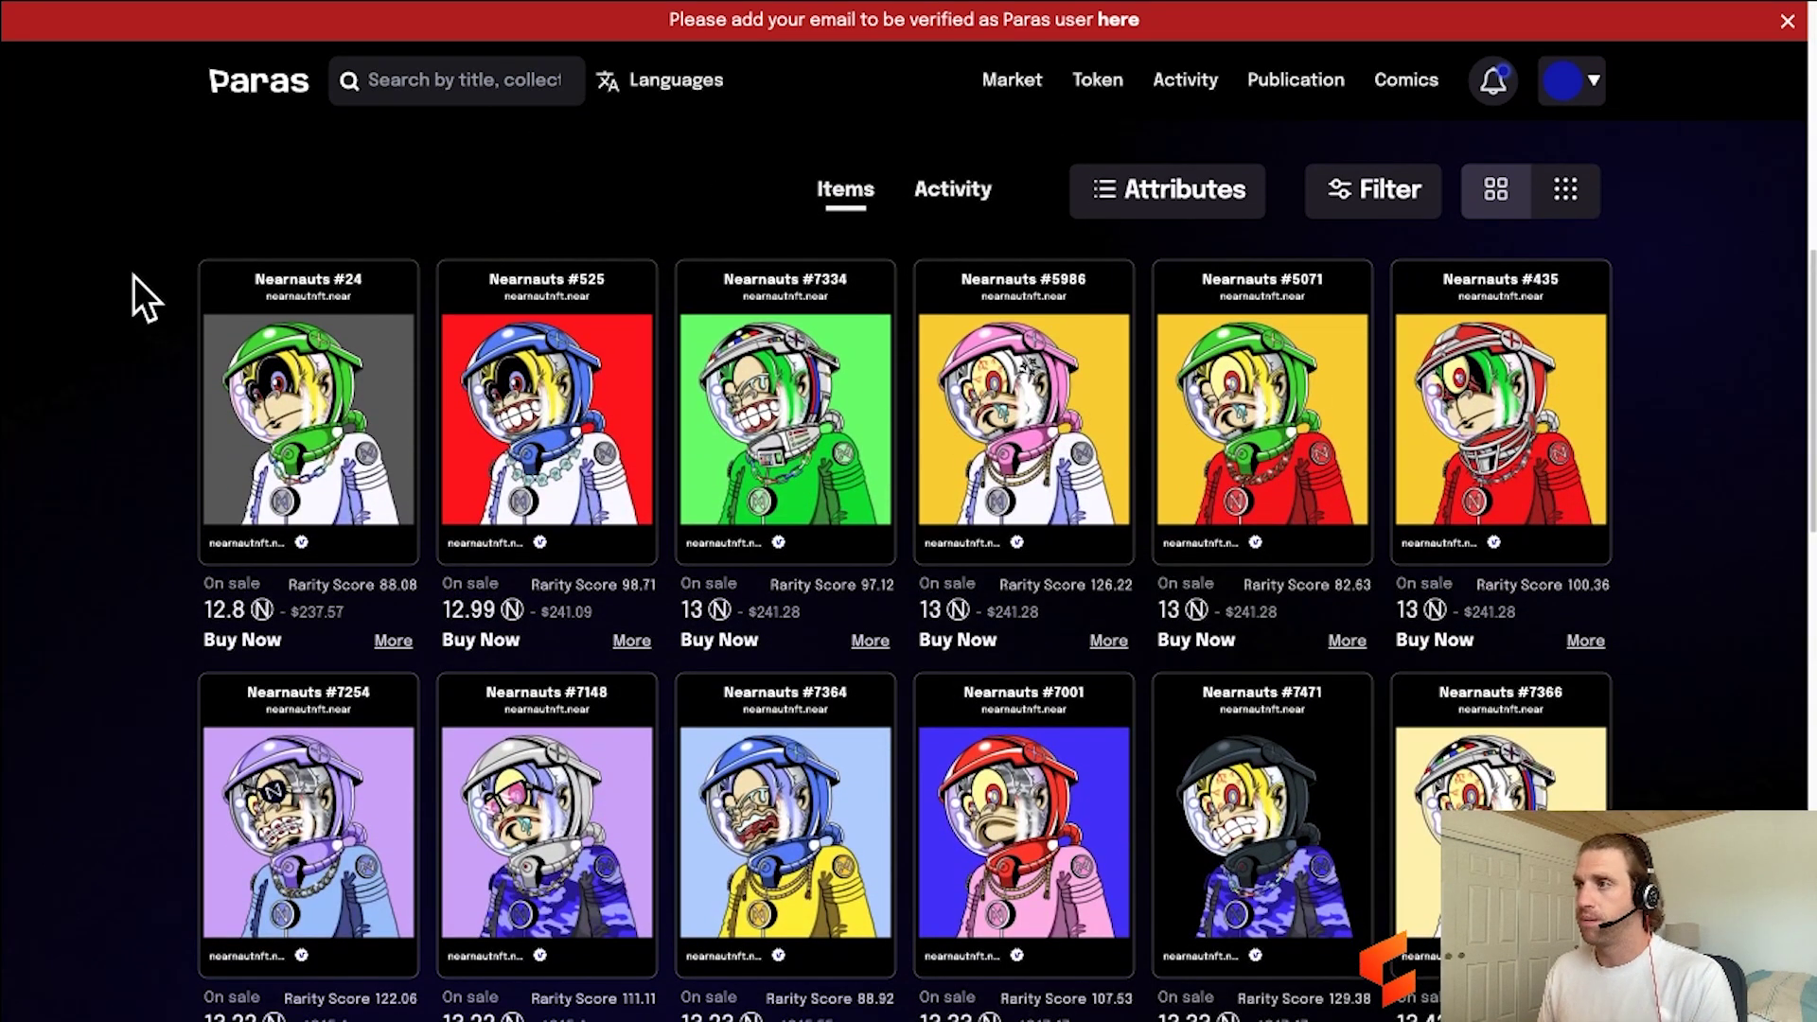
scroll(132, 277, down, 1)
scroll(133, 276, up, 1)
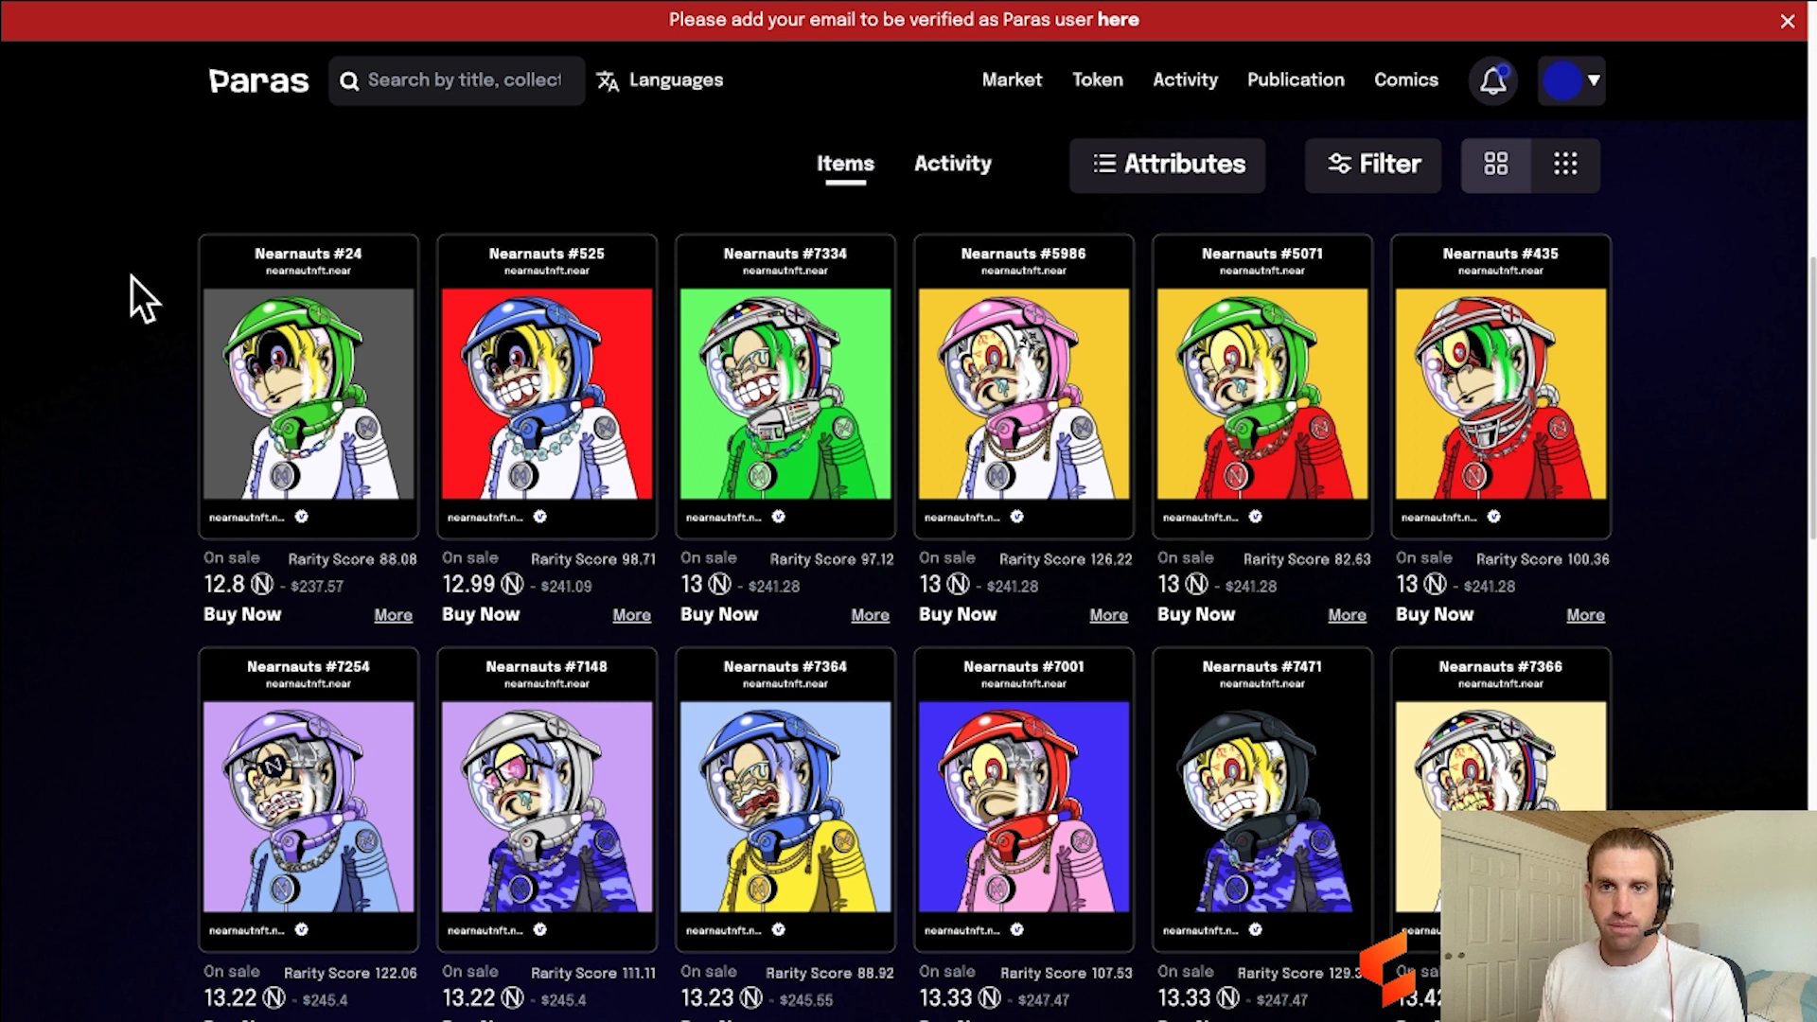
scroll(132, 278, up, 5)
click(257, 79)
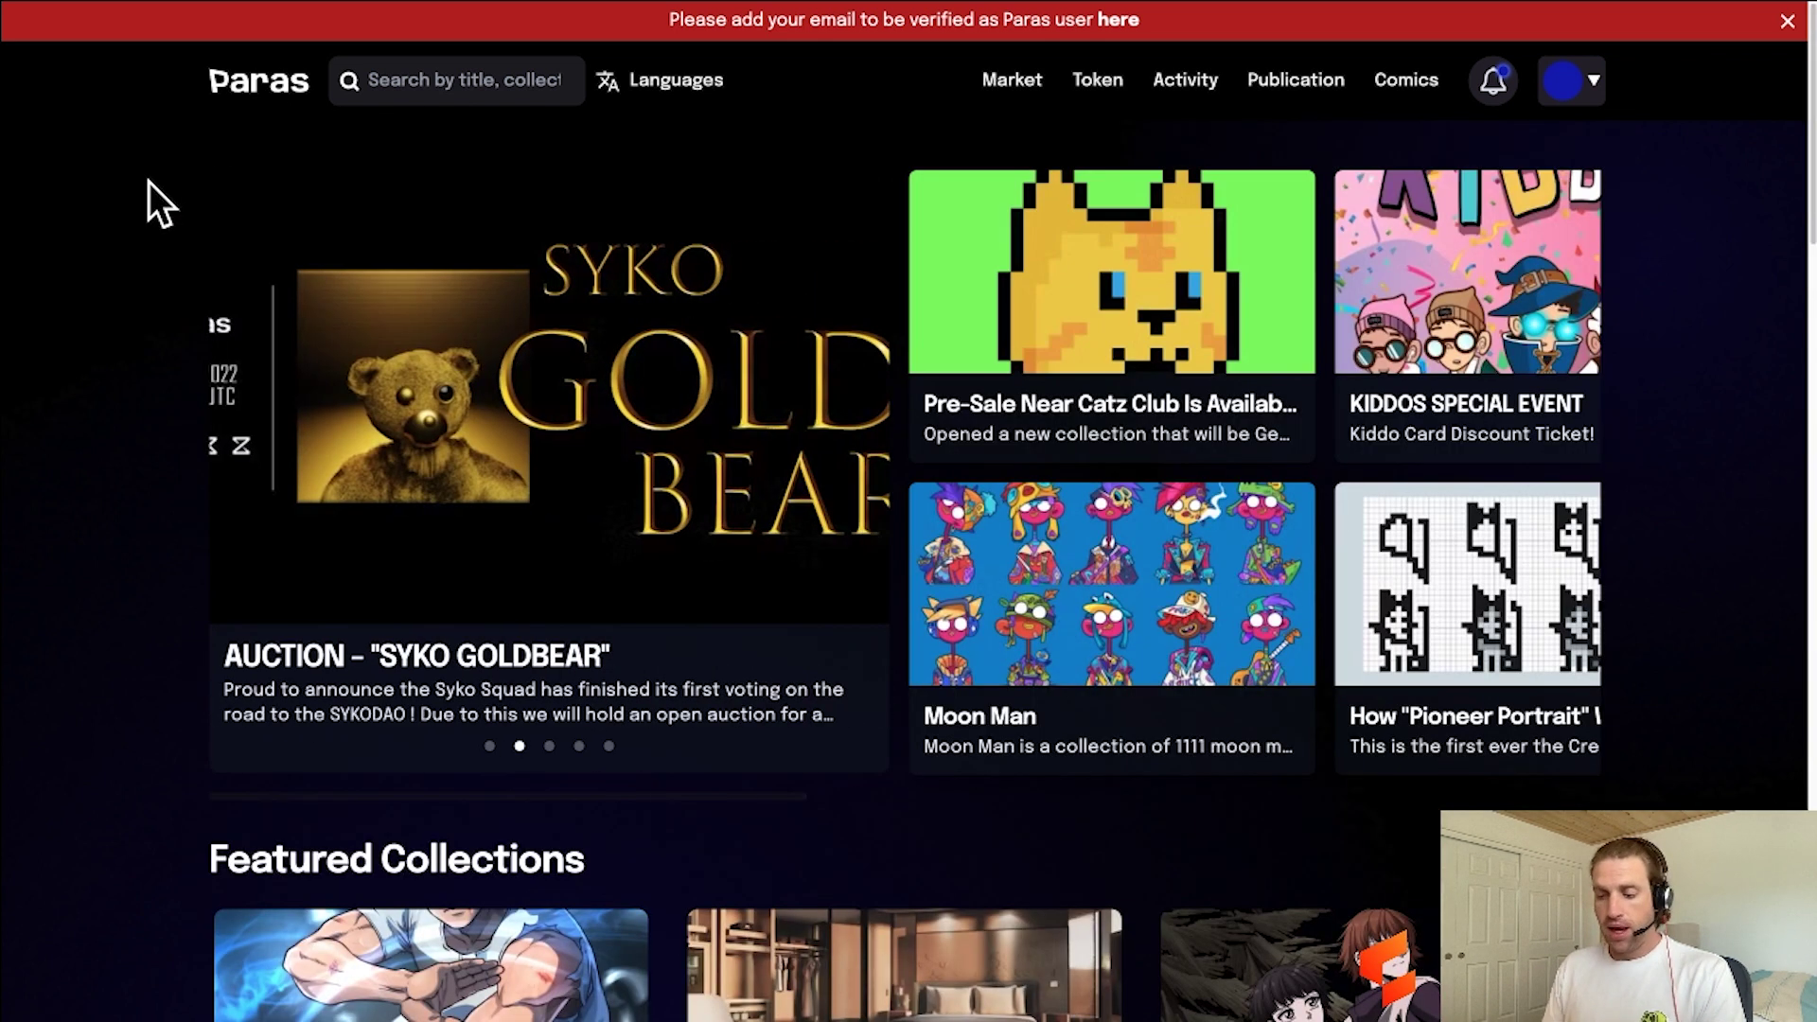
- Switch to the Chrome window showing AstroPups: 7777 items, 1.3 NEAR floor
key(ctrl+Up)
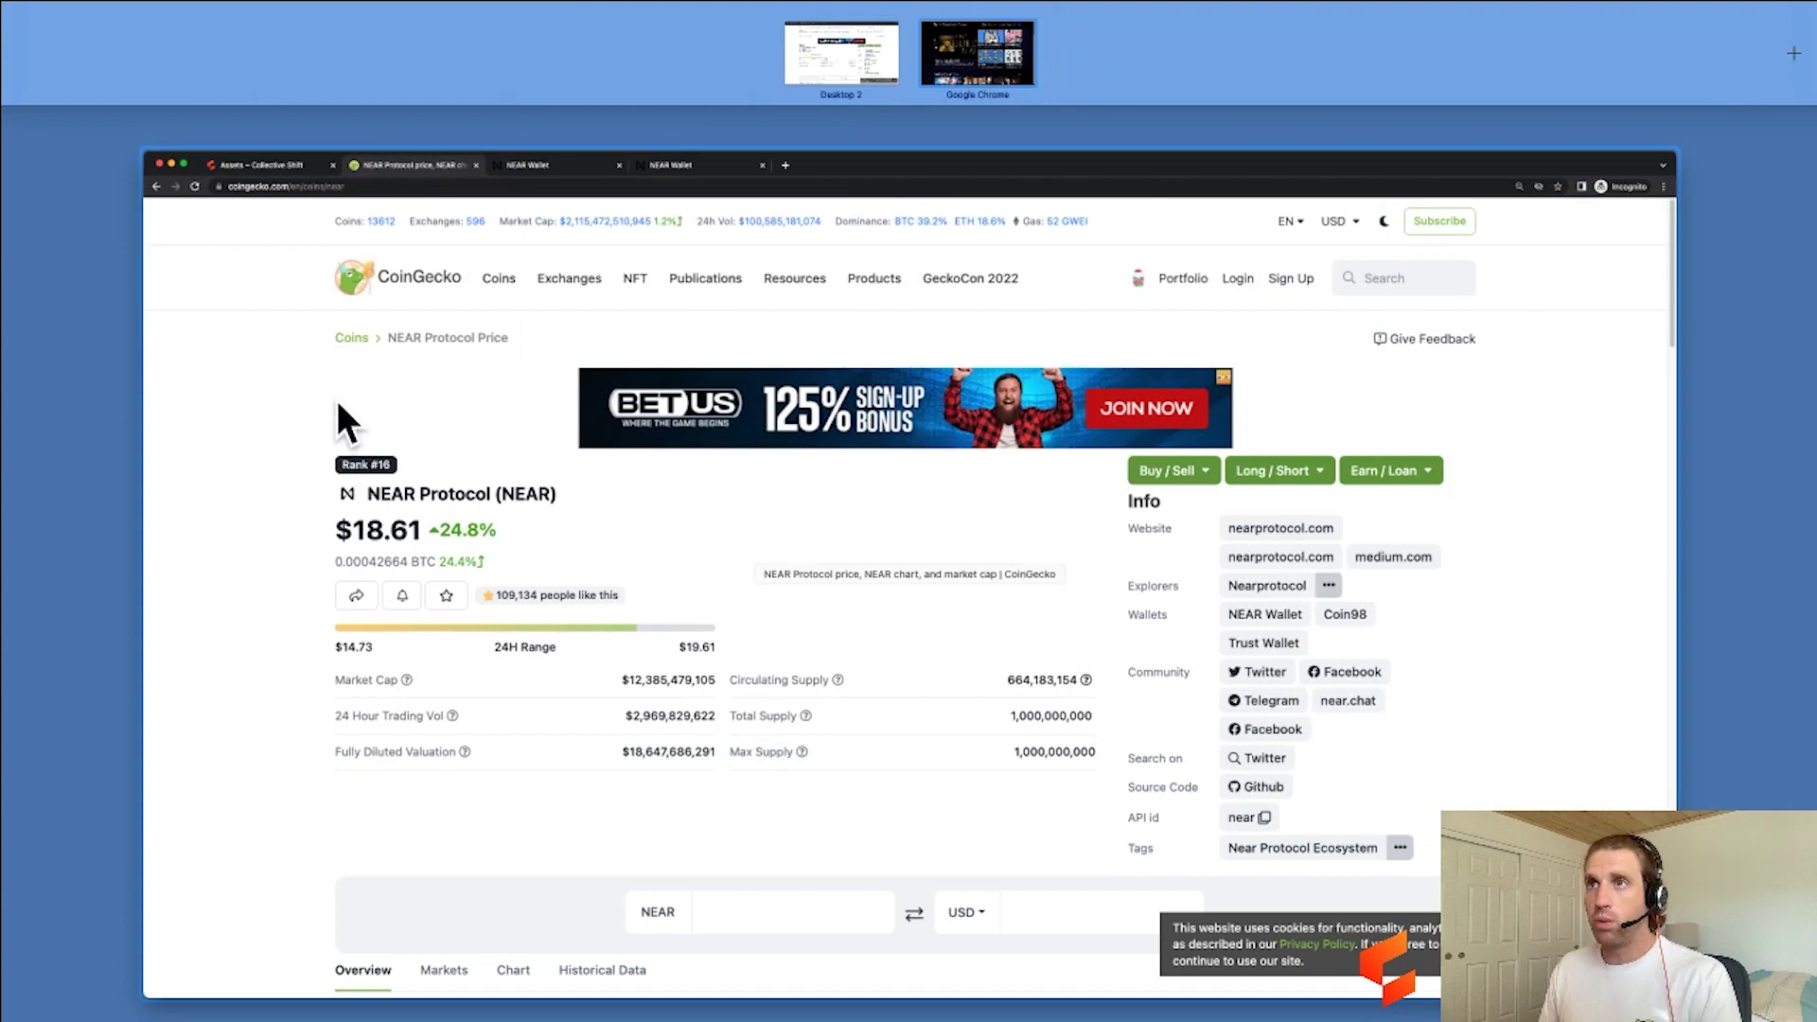
click(957, 54)
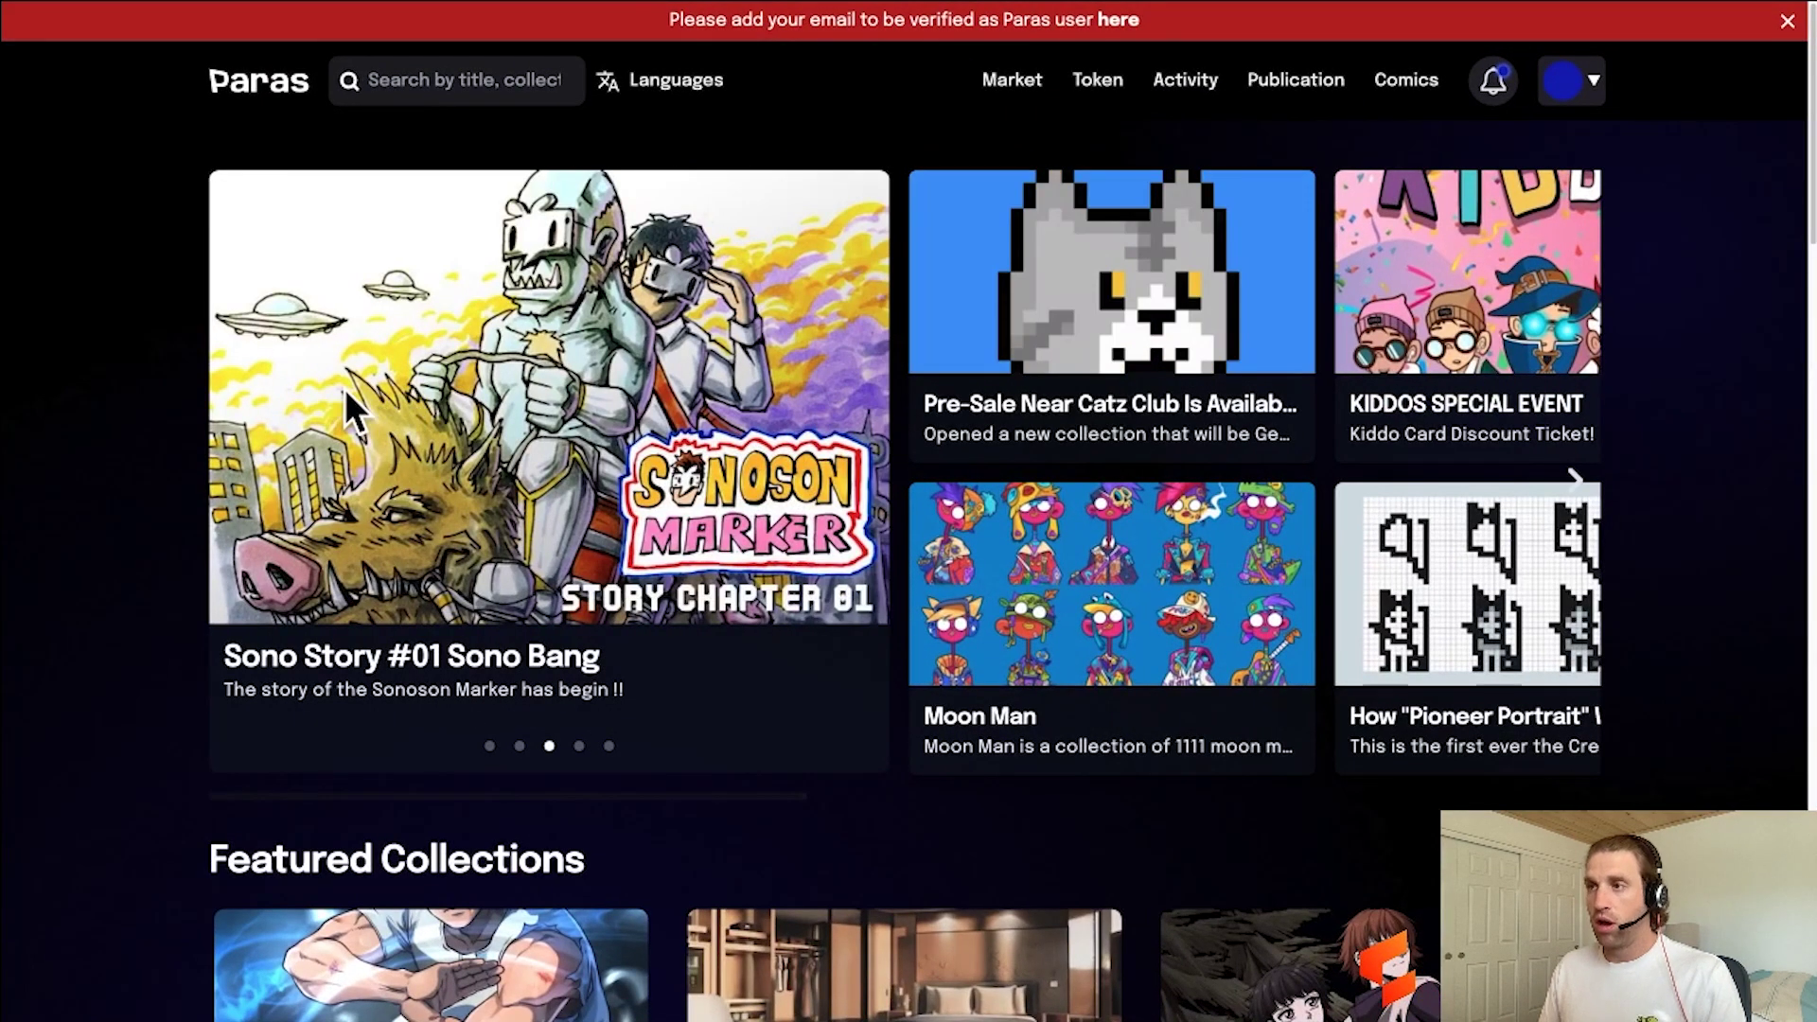
key(ctrl+Right)
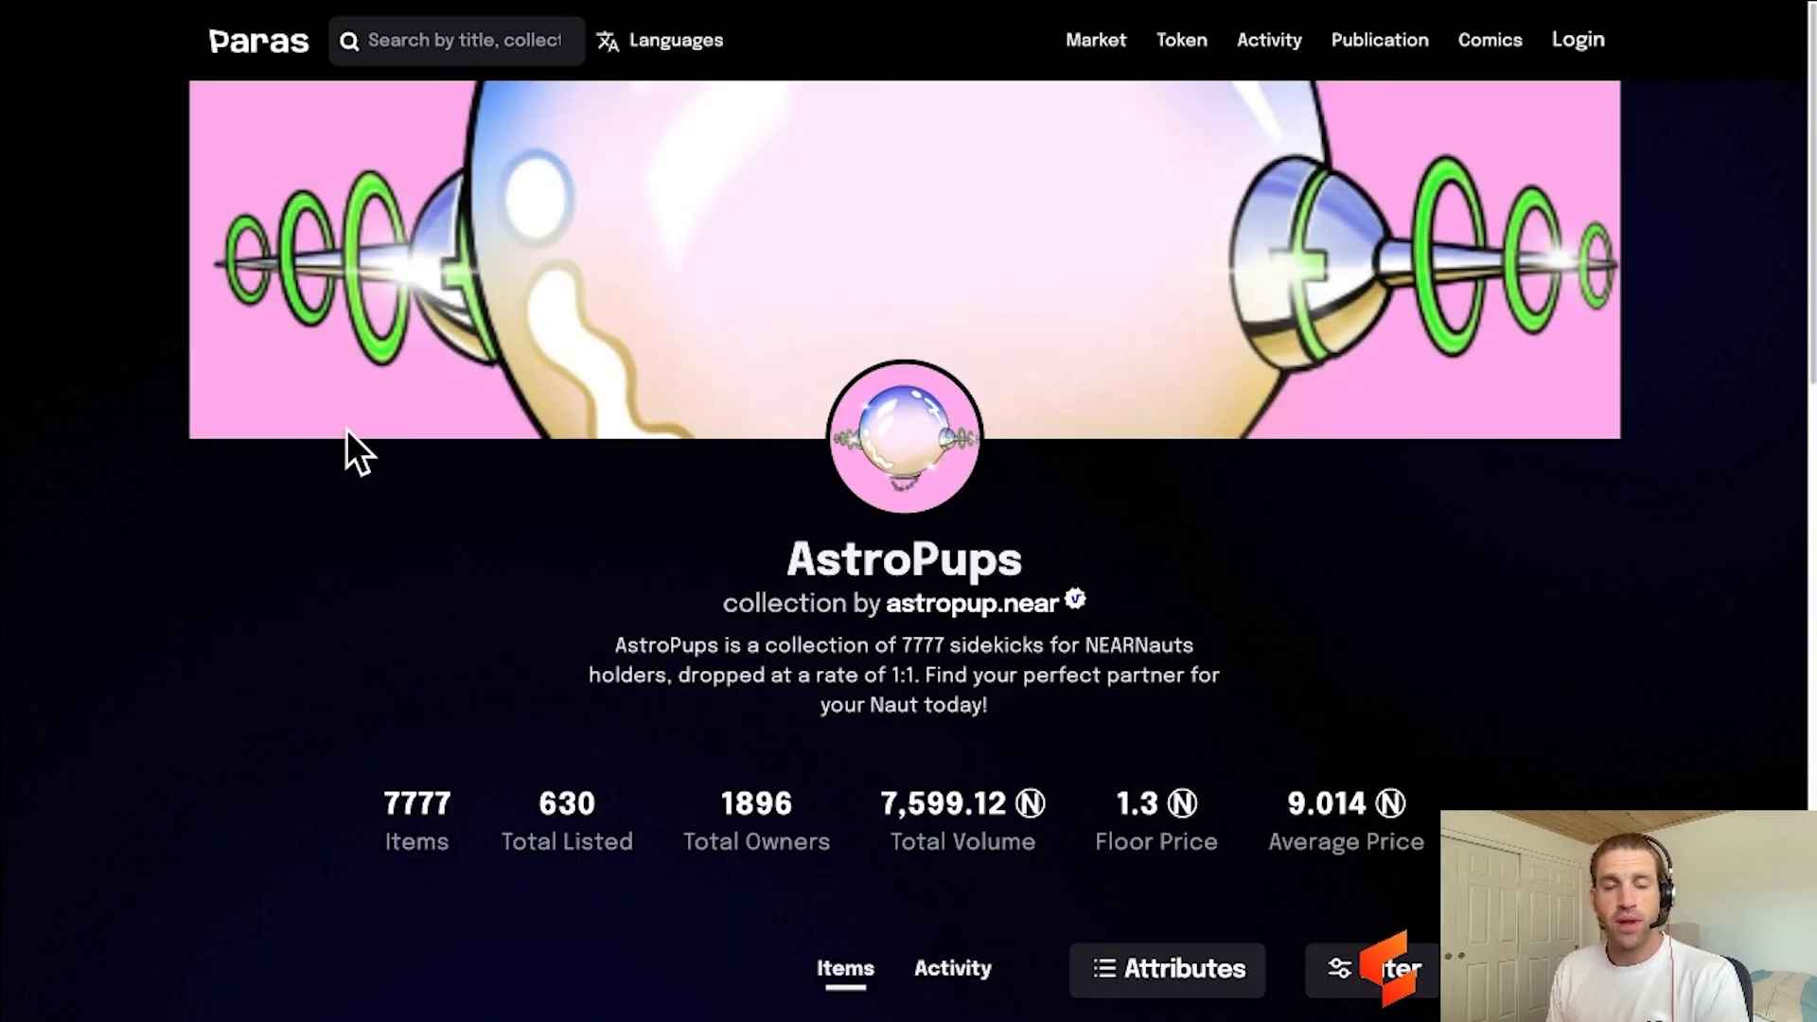
scroll(346, 430, down, 1)
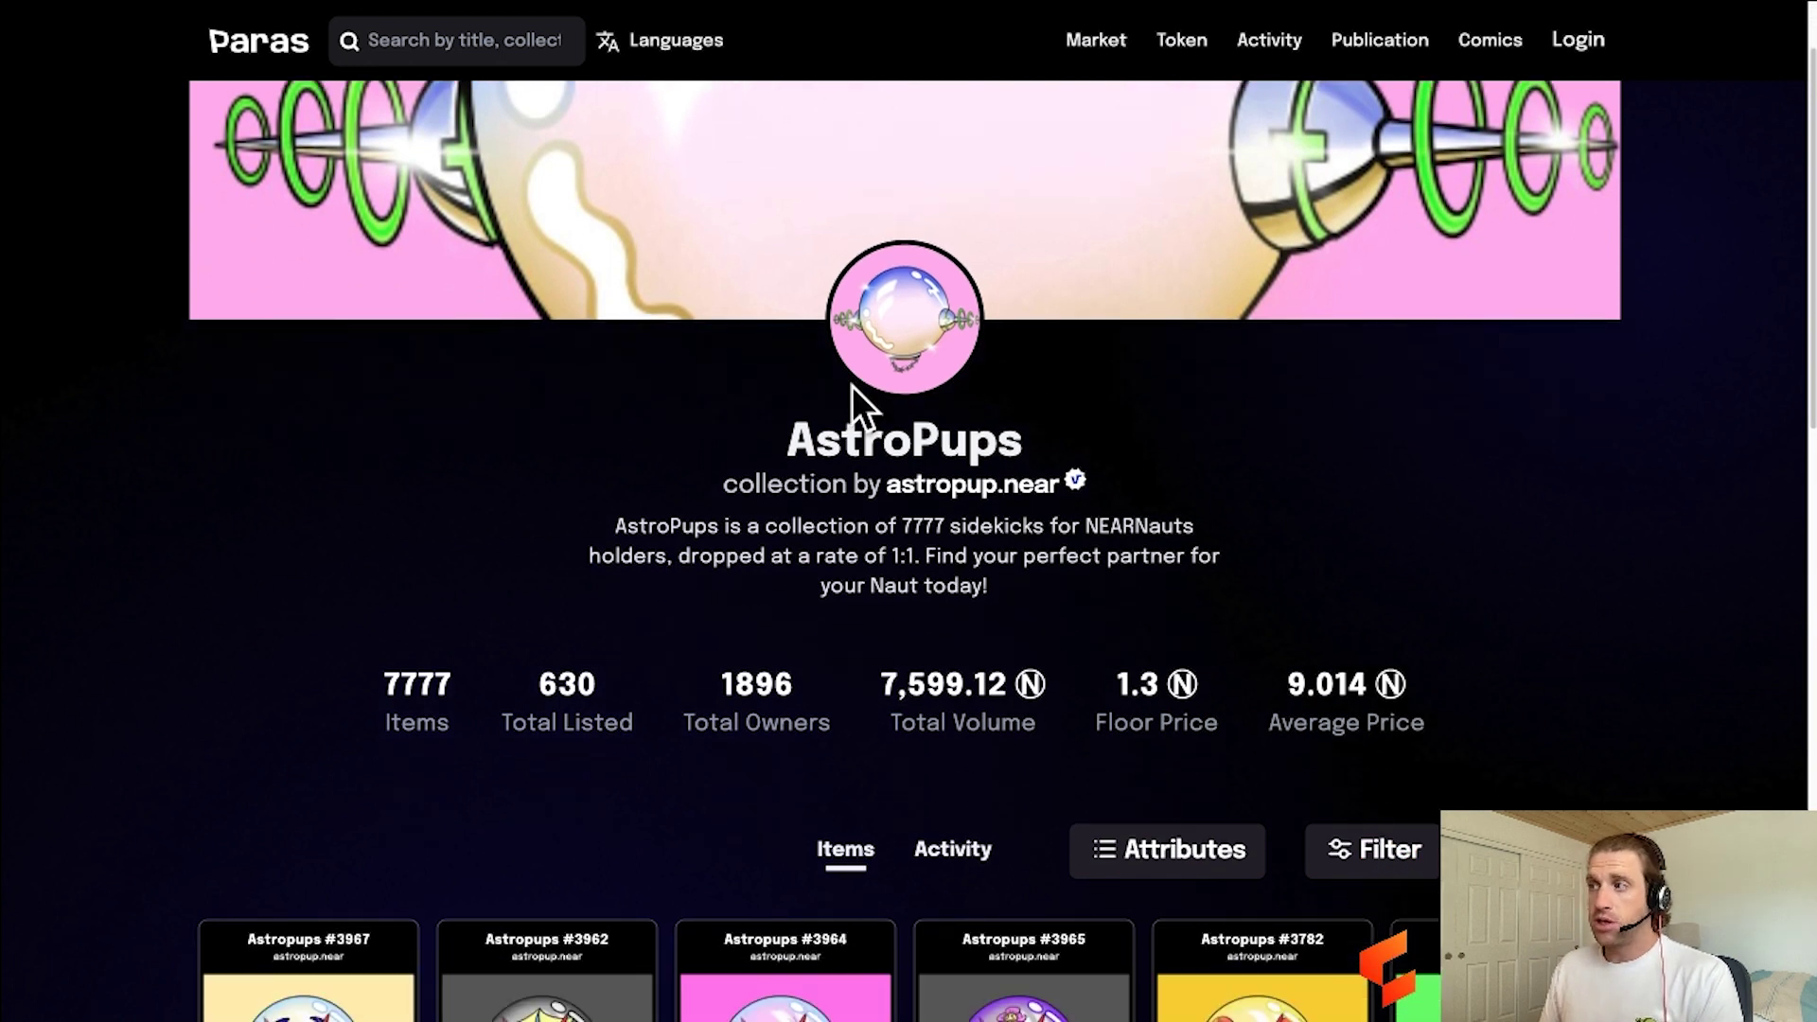
scroll(704, 402, down, 3)
scroll(706, 401, down, 2)
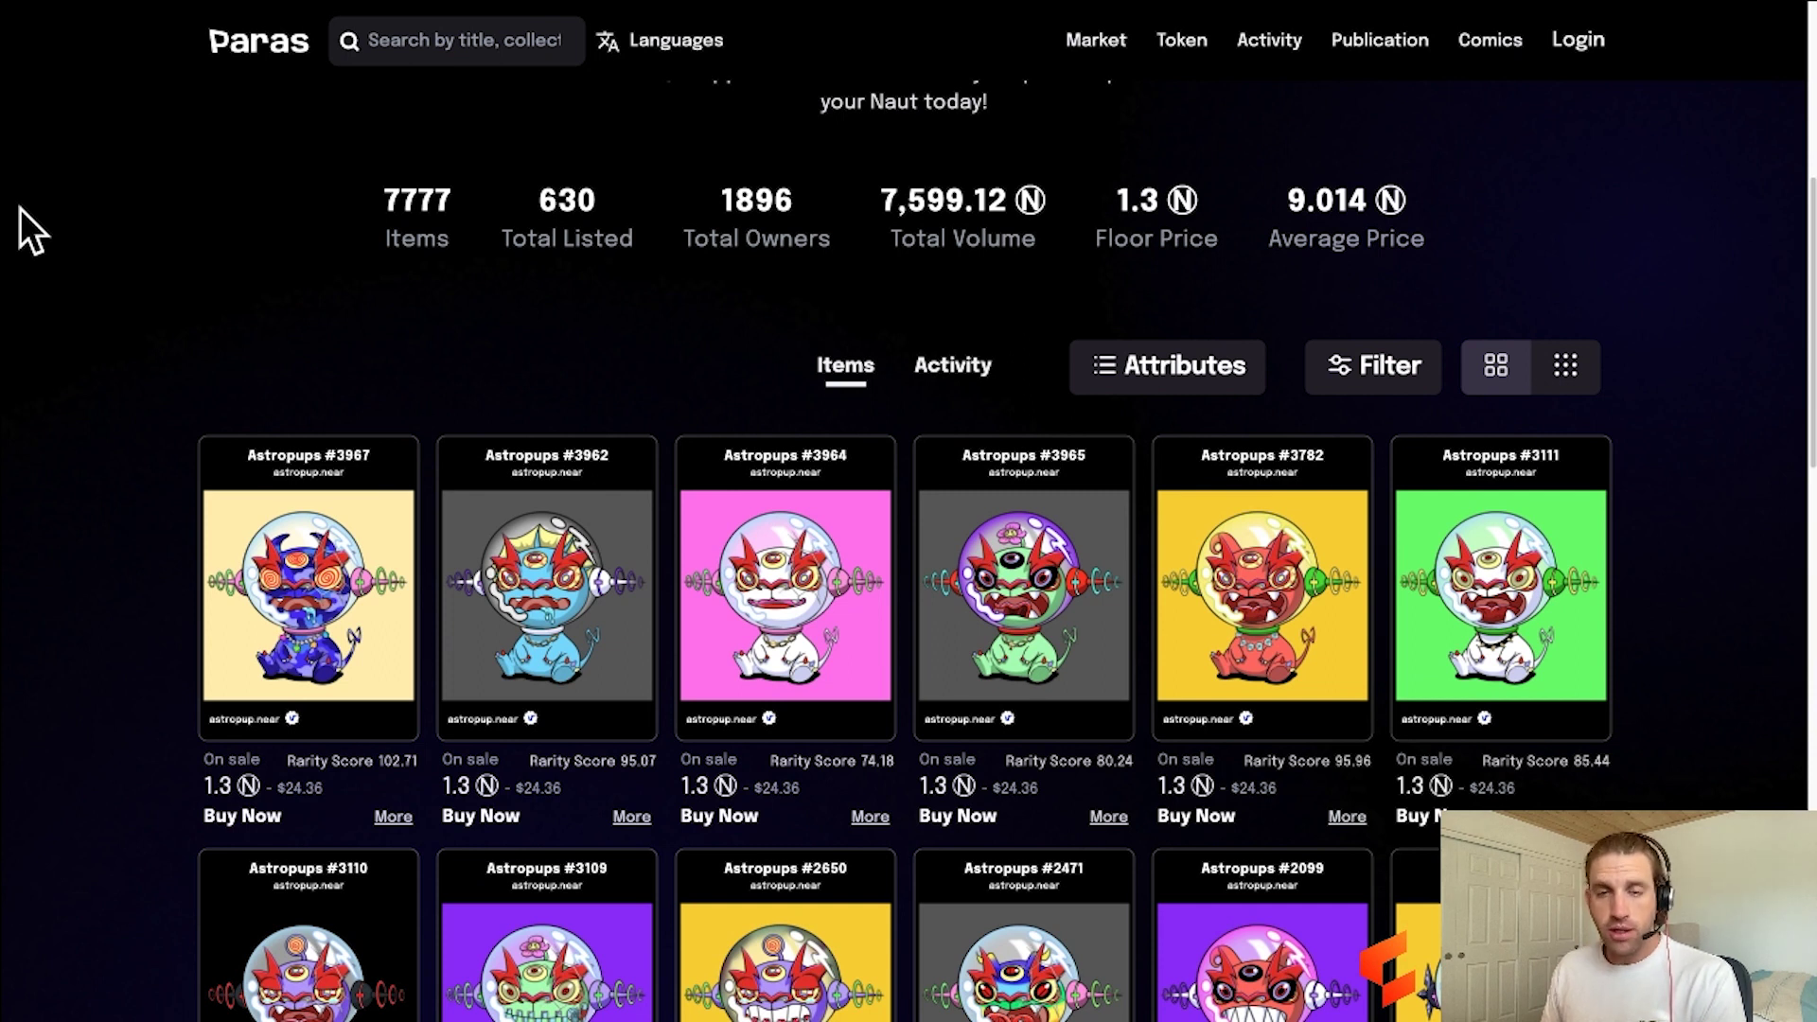
scroll(269, 420, up, 3)
scroll(278, 439, down, 1)
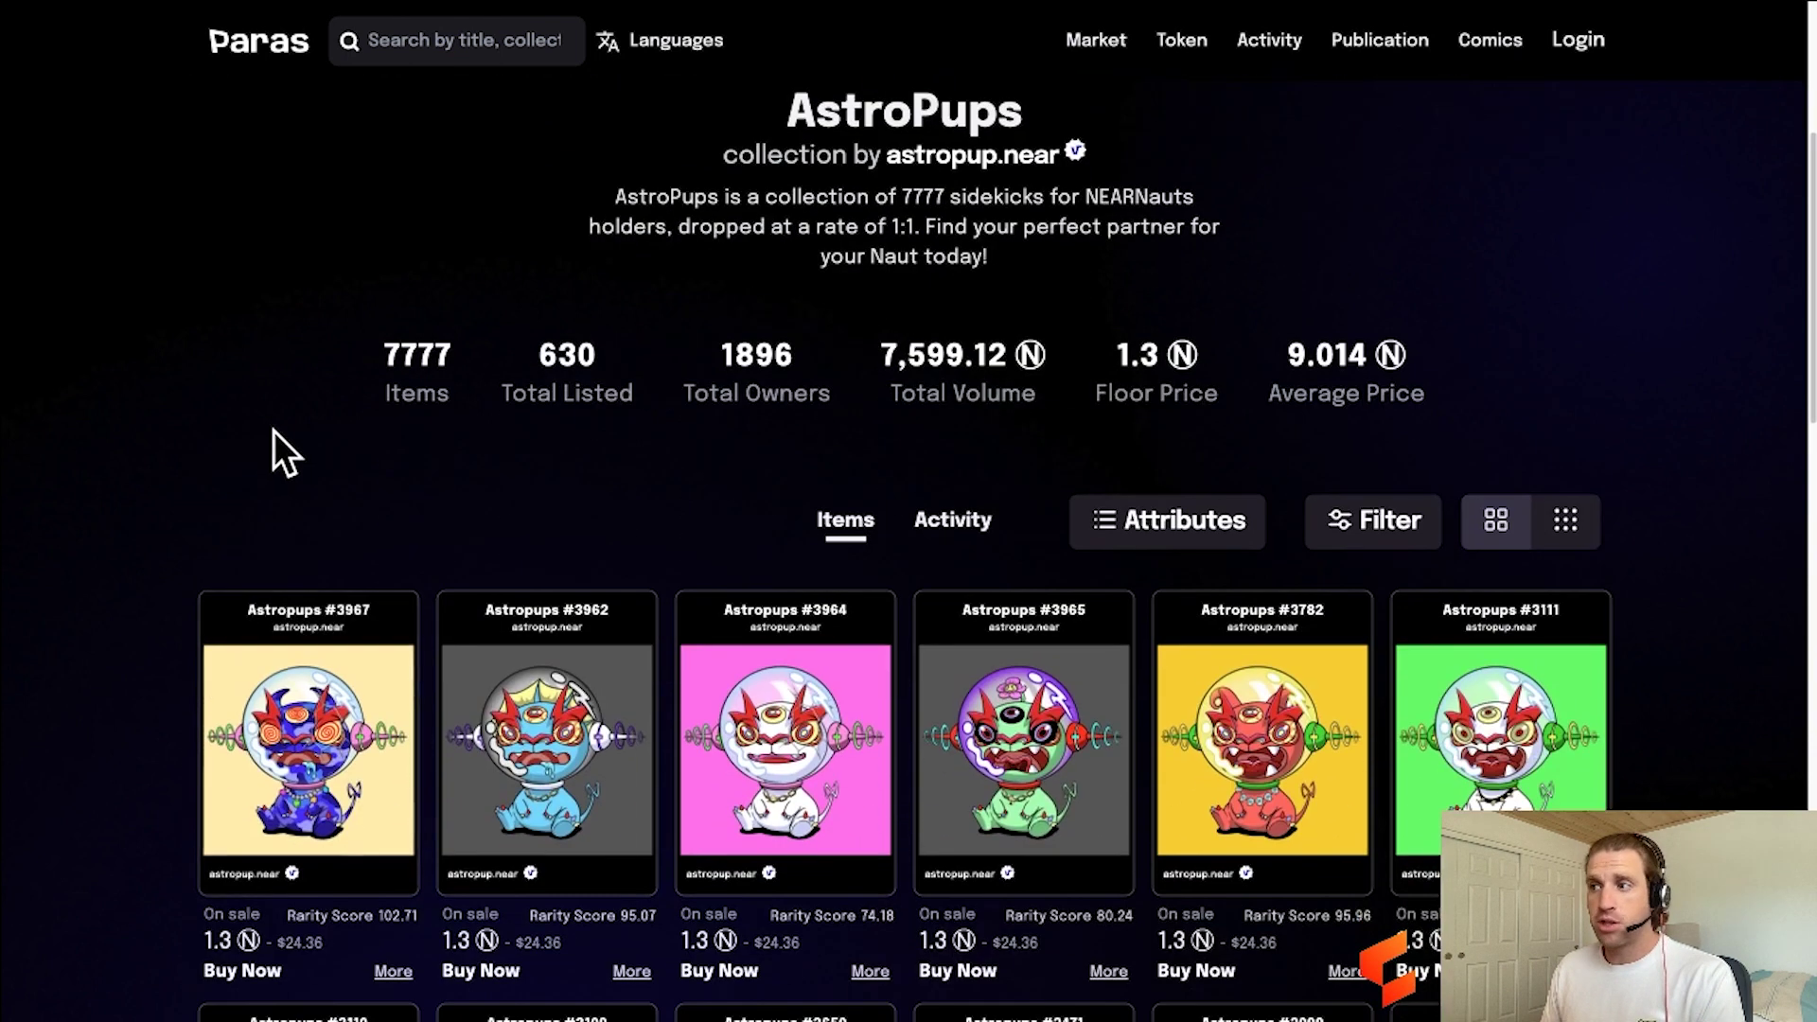
scroll(1038, 348, down, 1)
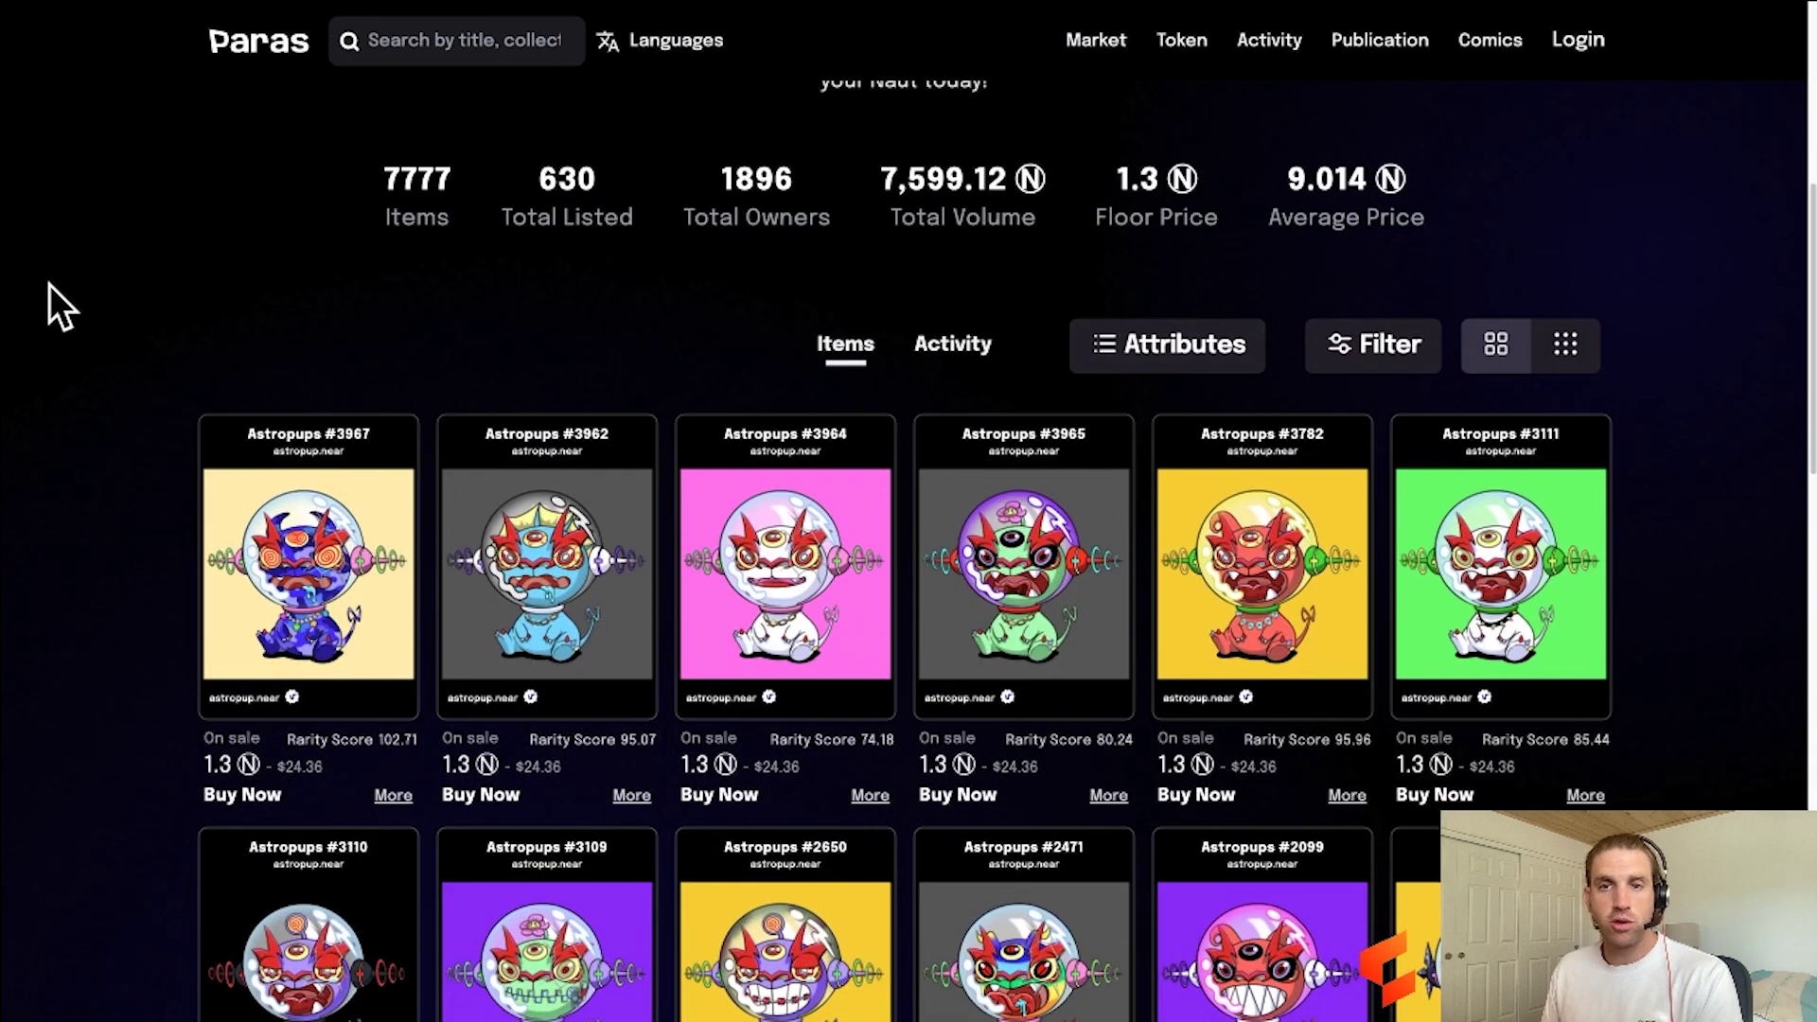
scroll(50, 284, down, 1)
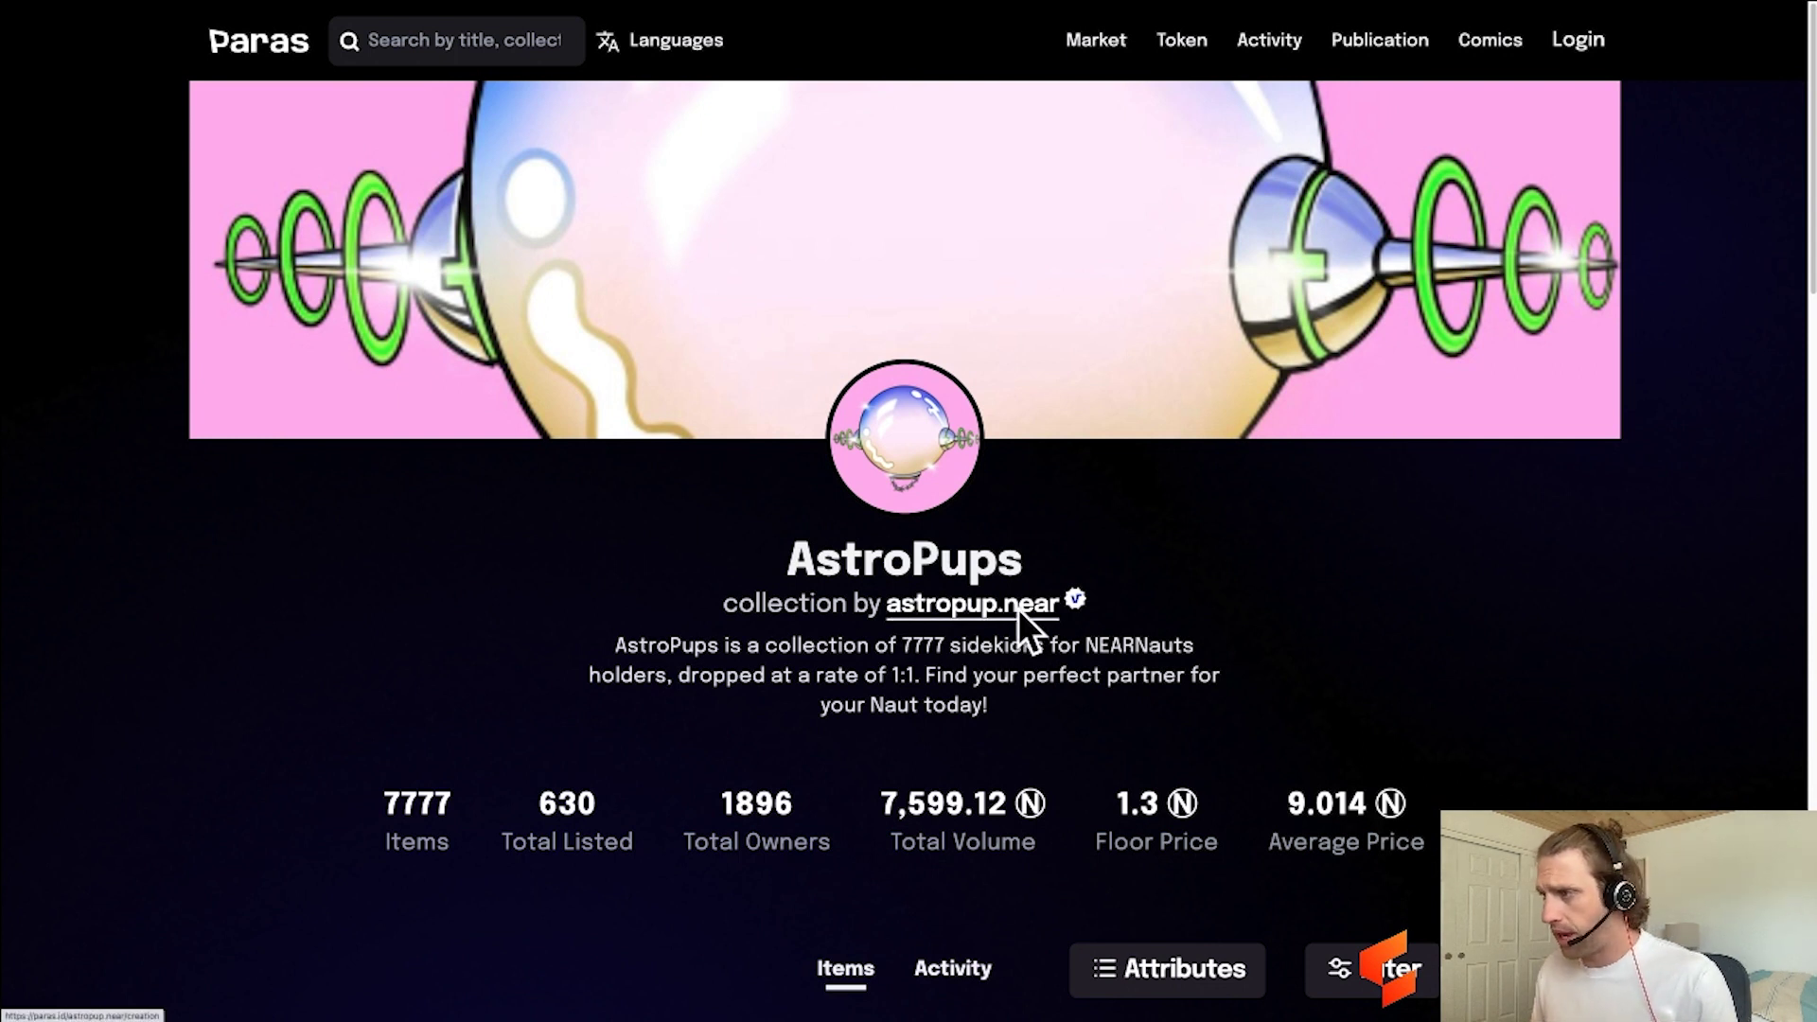
click(1043, 607)
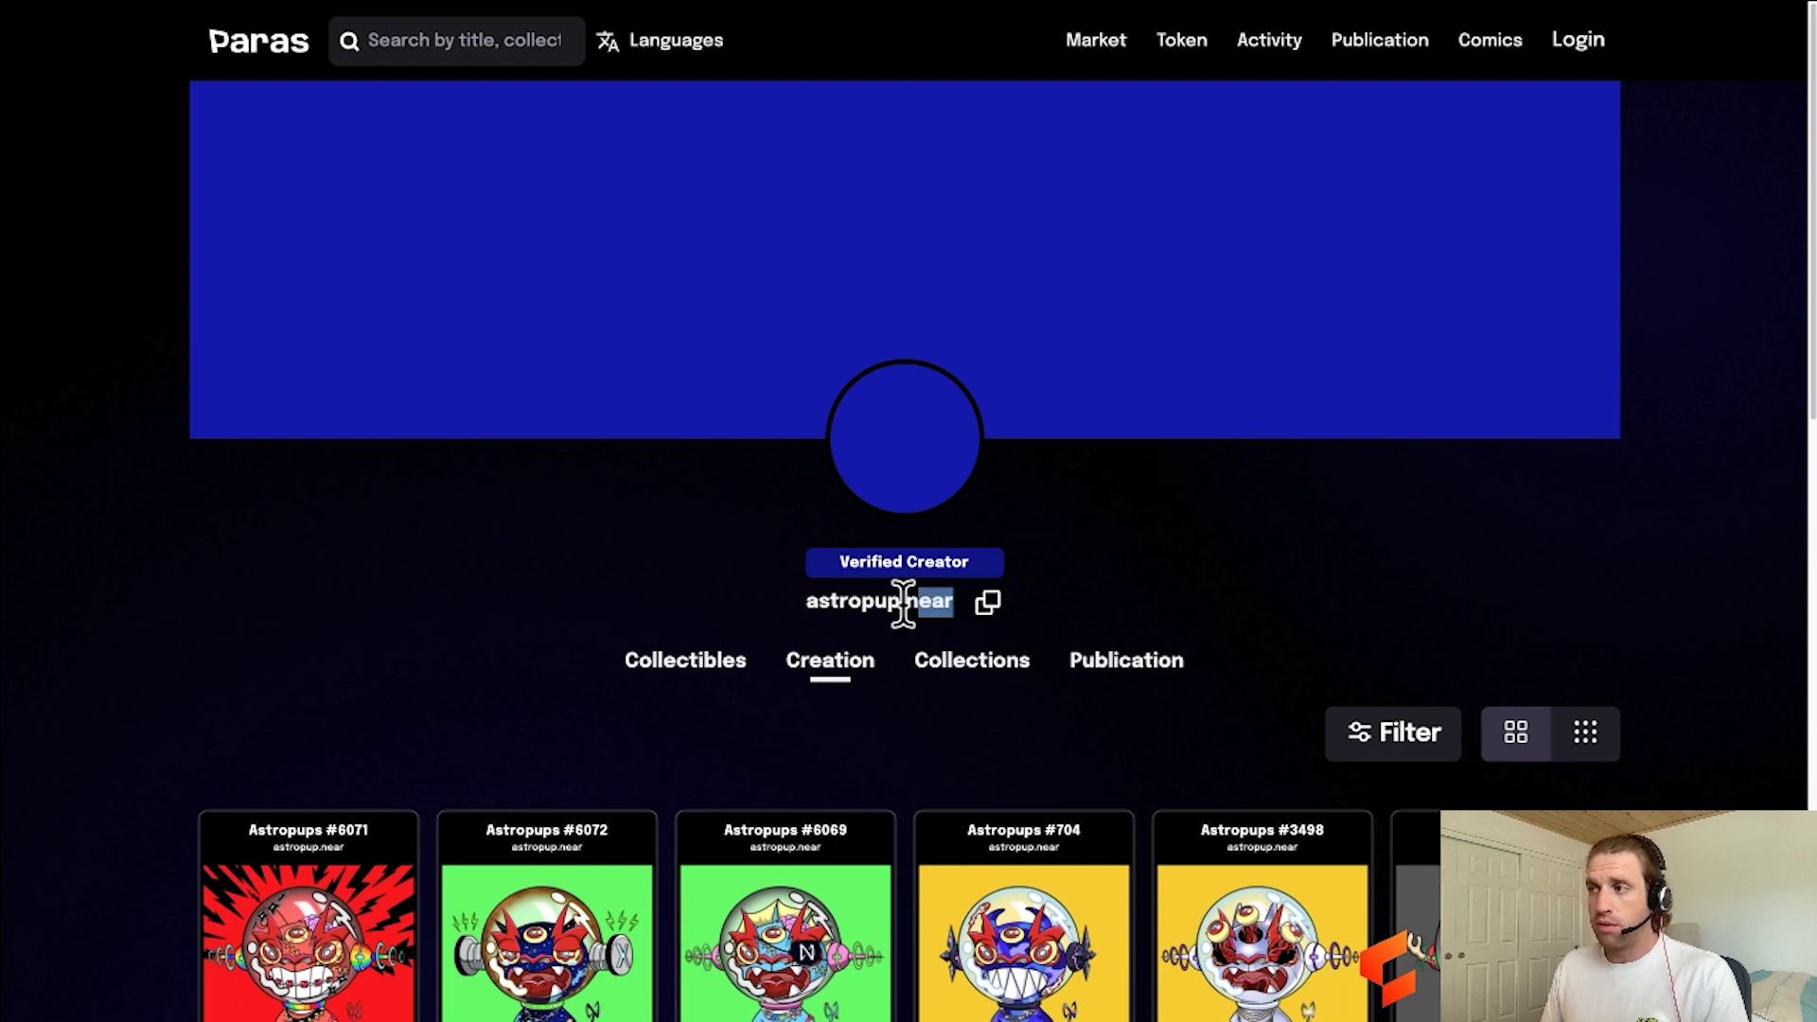
- Select the astropup.near name on its profile, then return to the CoinGecko NEAR price window
drag(905, 600, 797, 605)
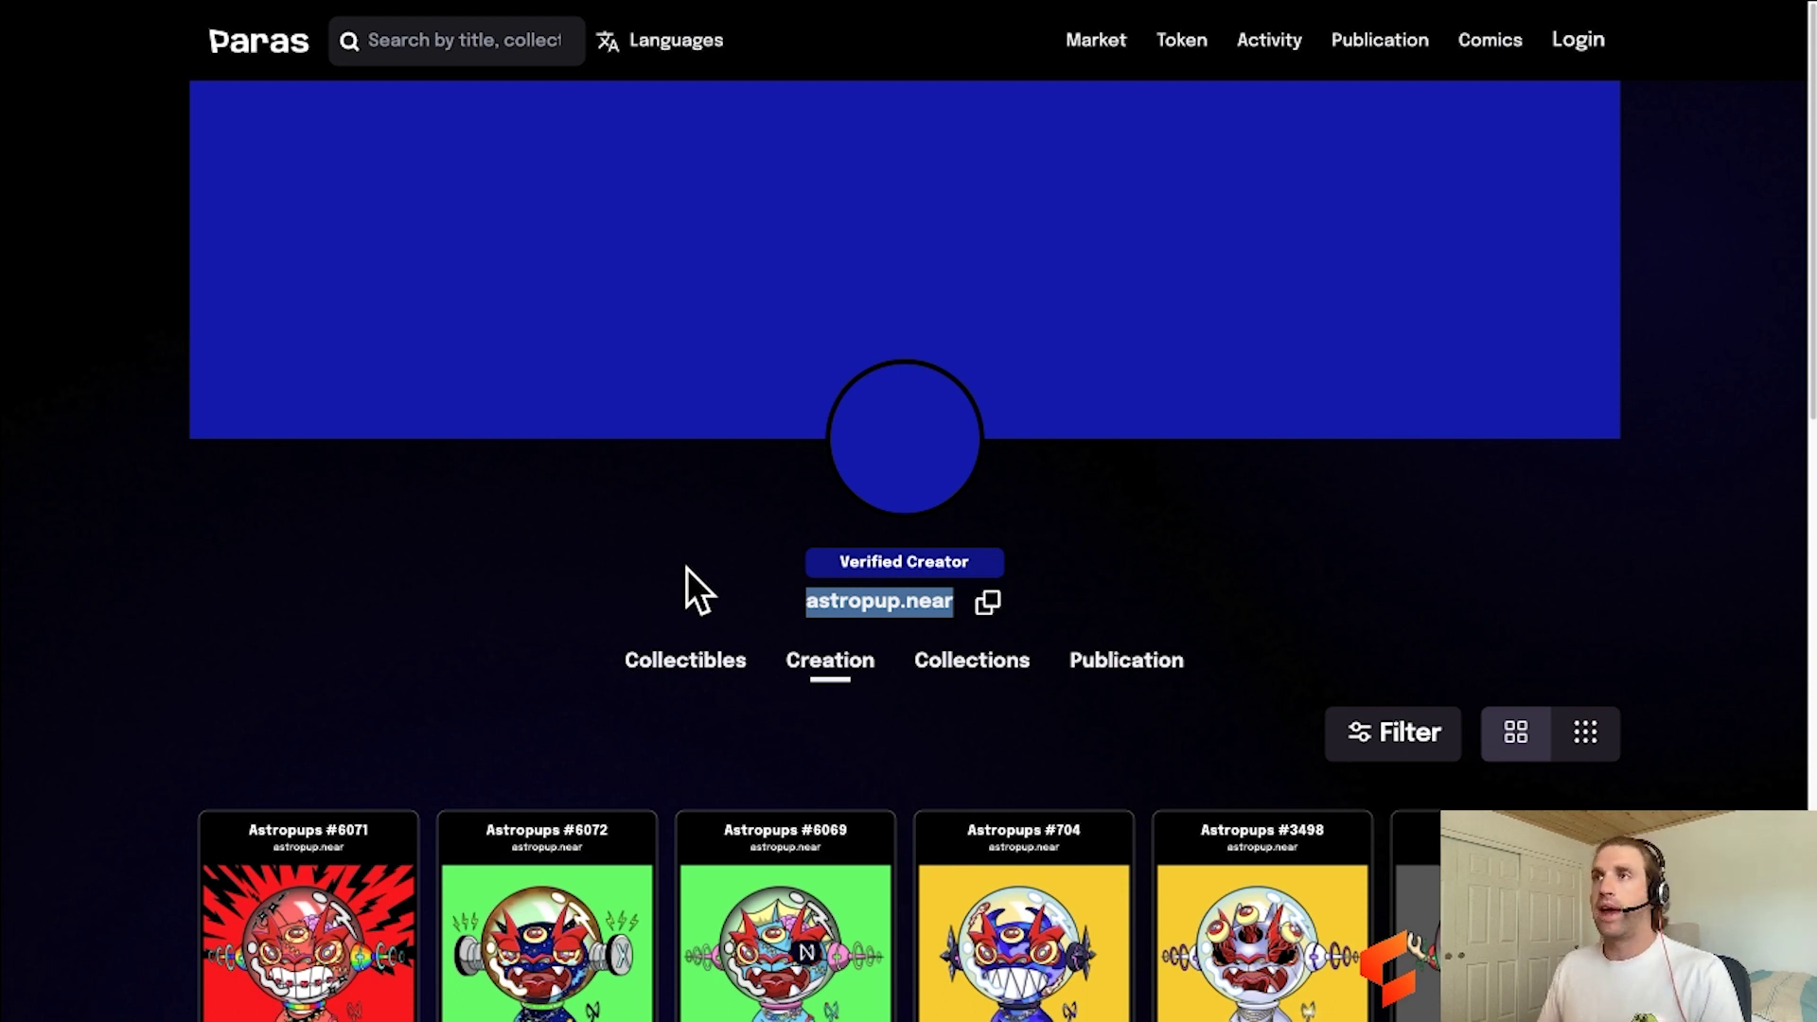
click(732, 516)
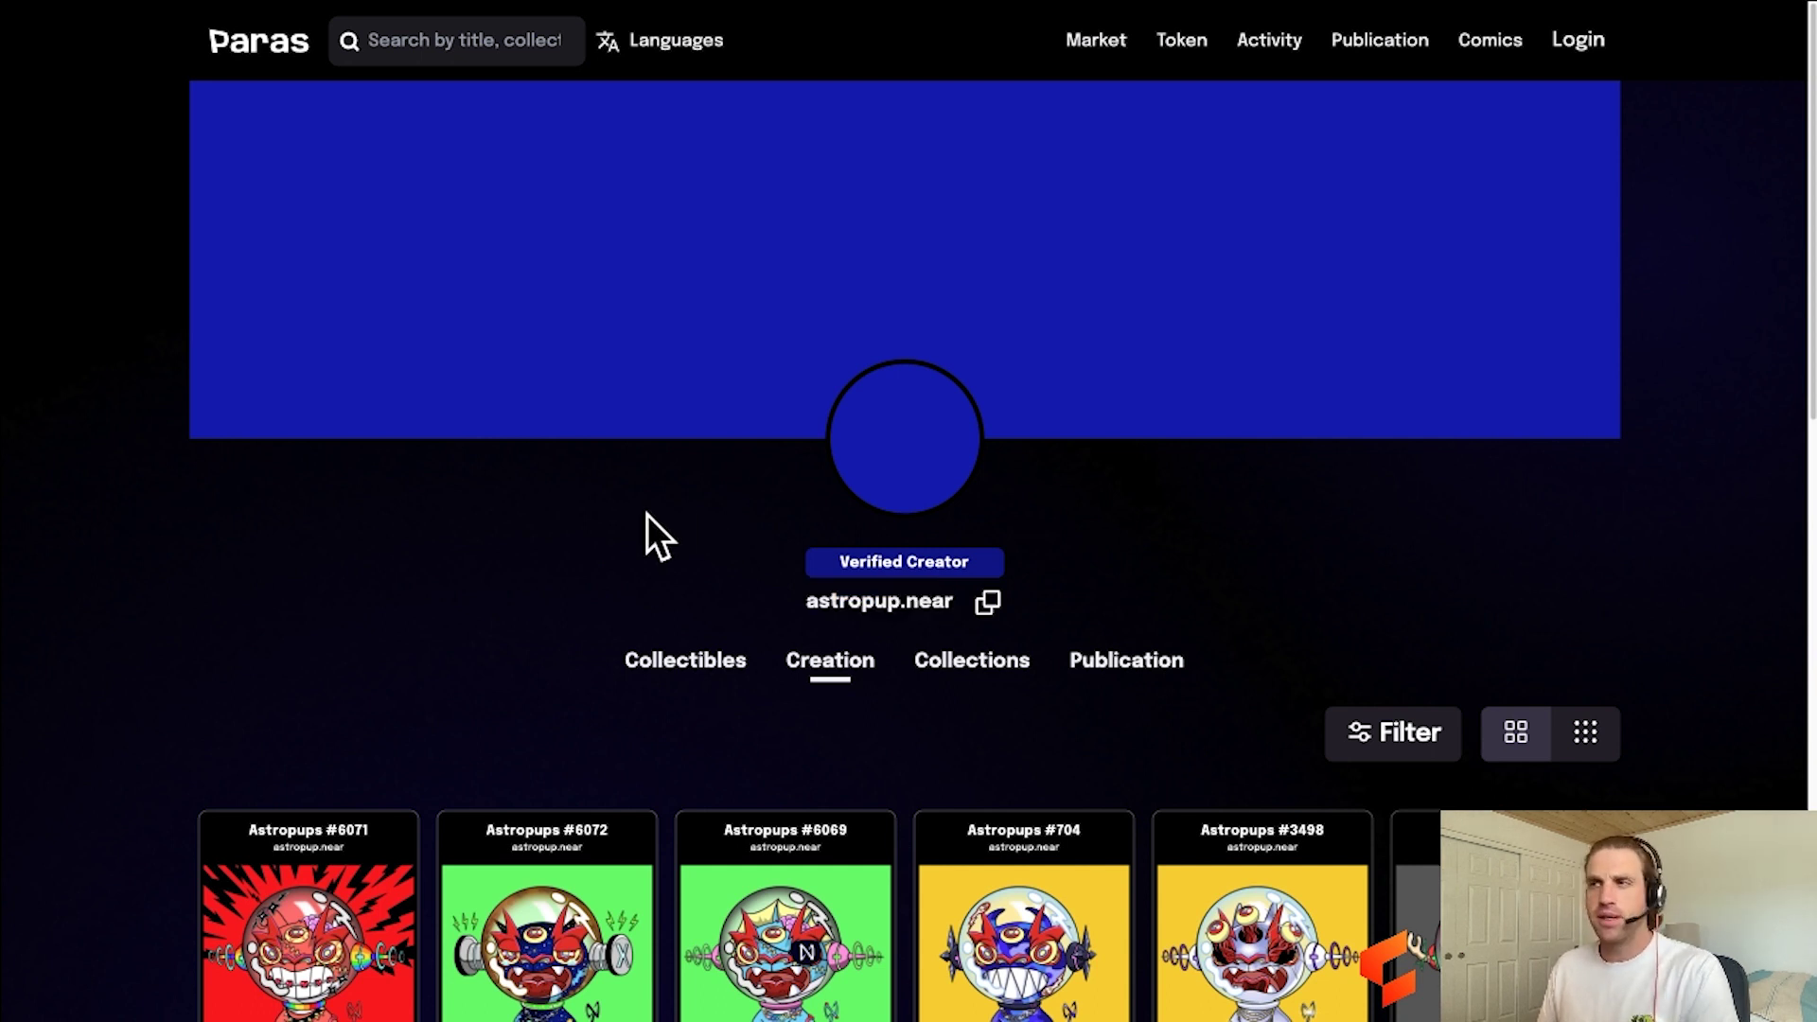
key(ctrl+Up)
click(223, 434)
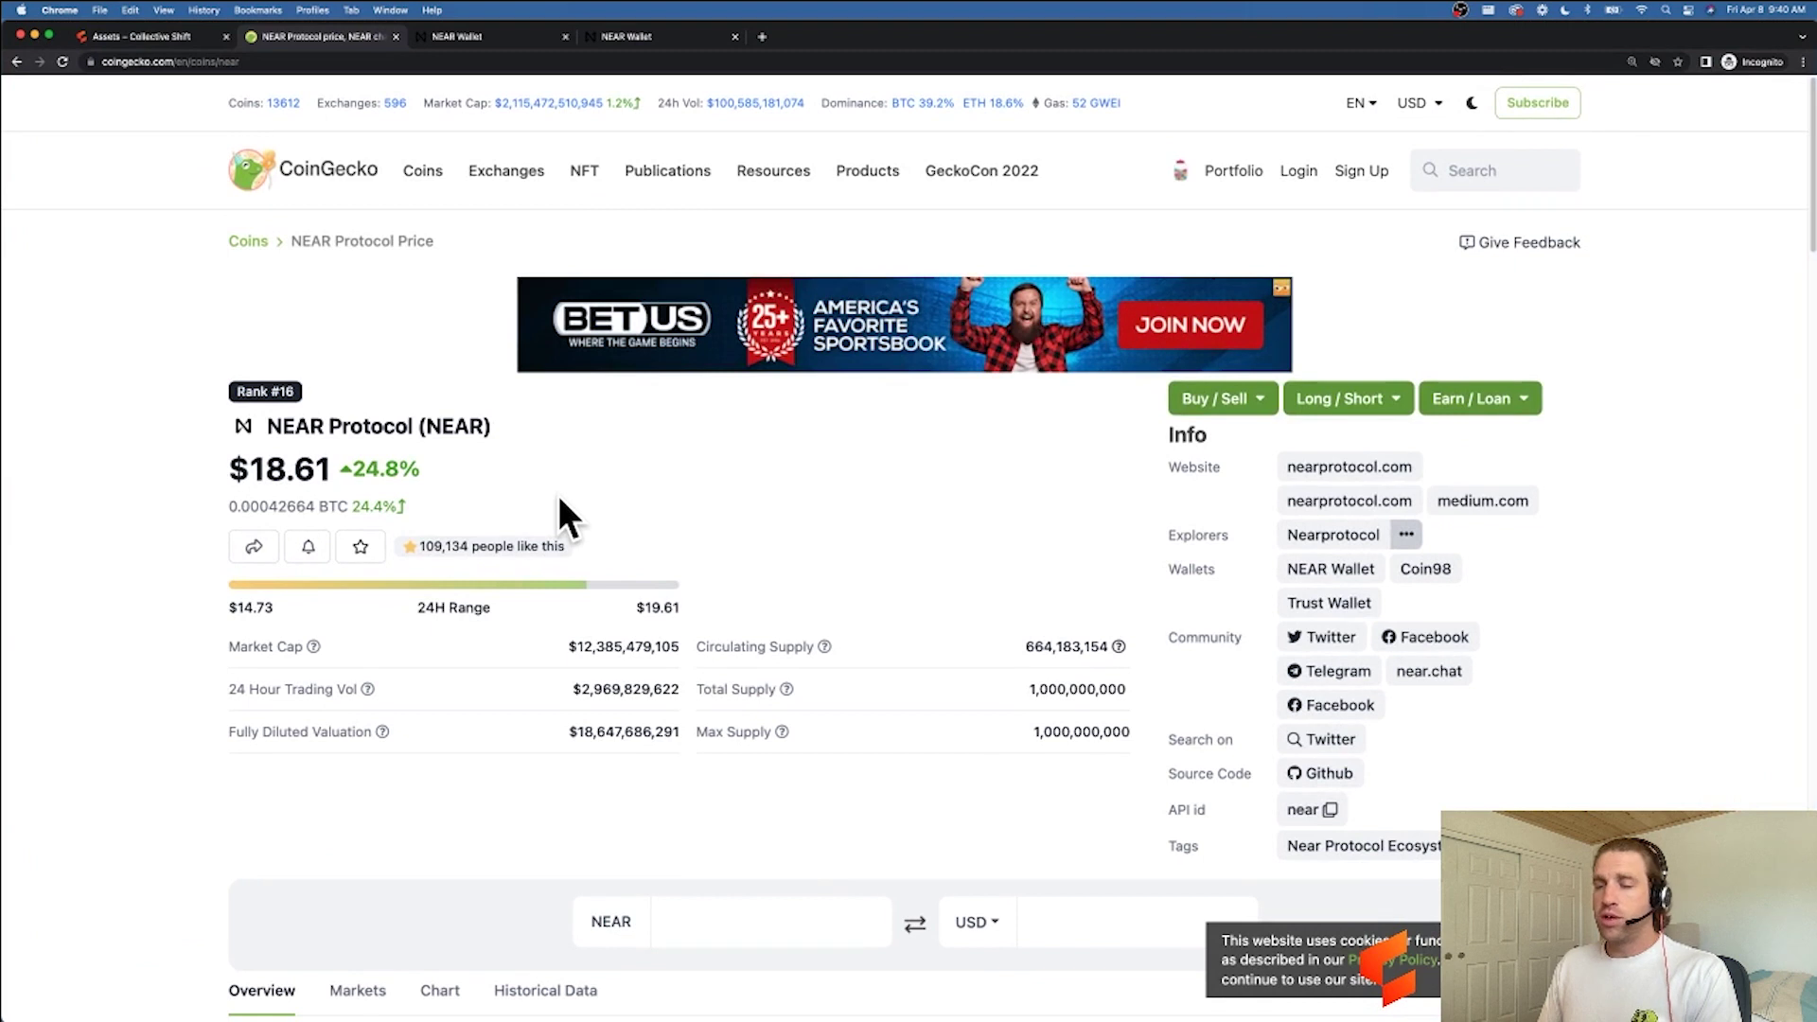
scroll(559, 496, down, 5)
scroll(558, 495, down, 3)
scroll(558, 495, down, 1)
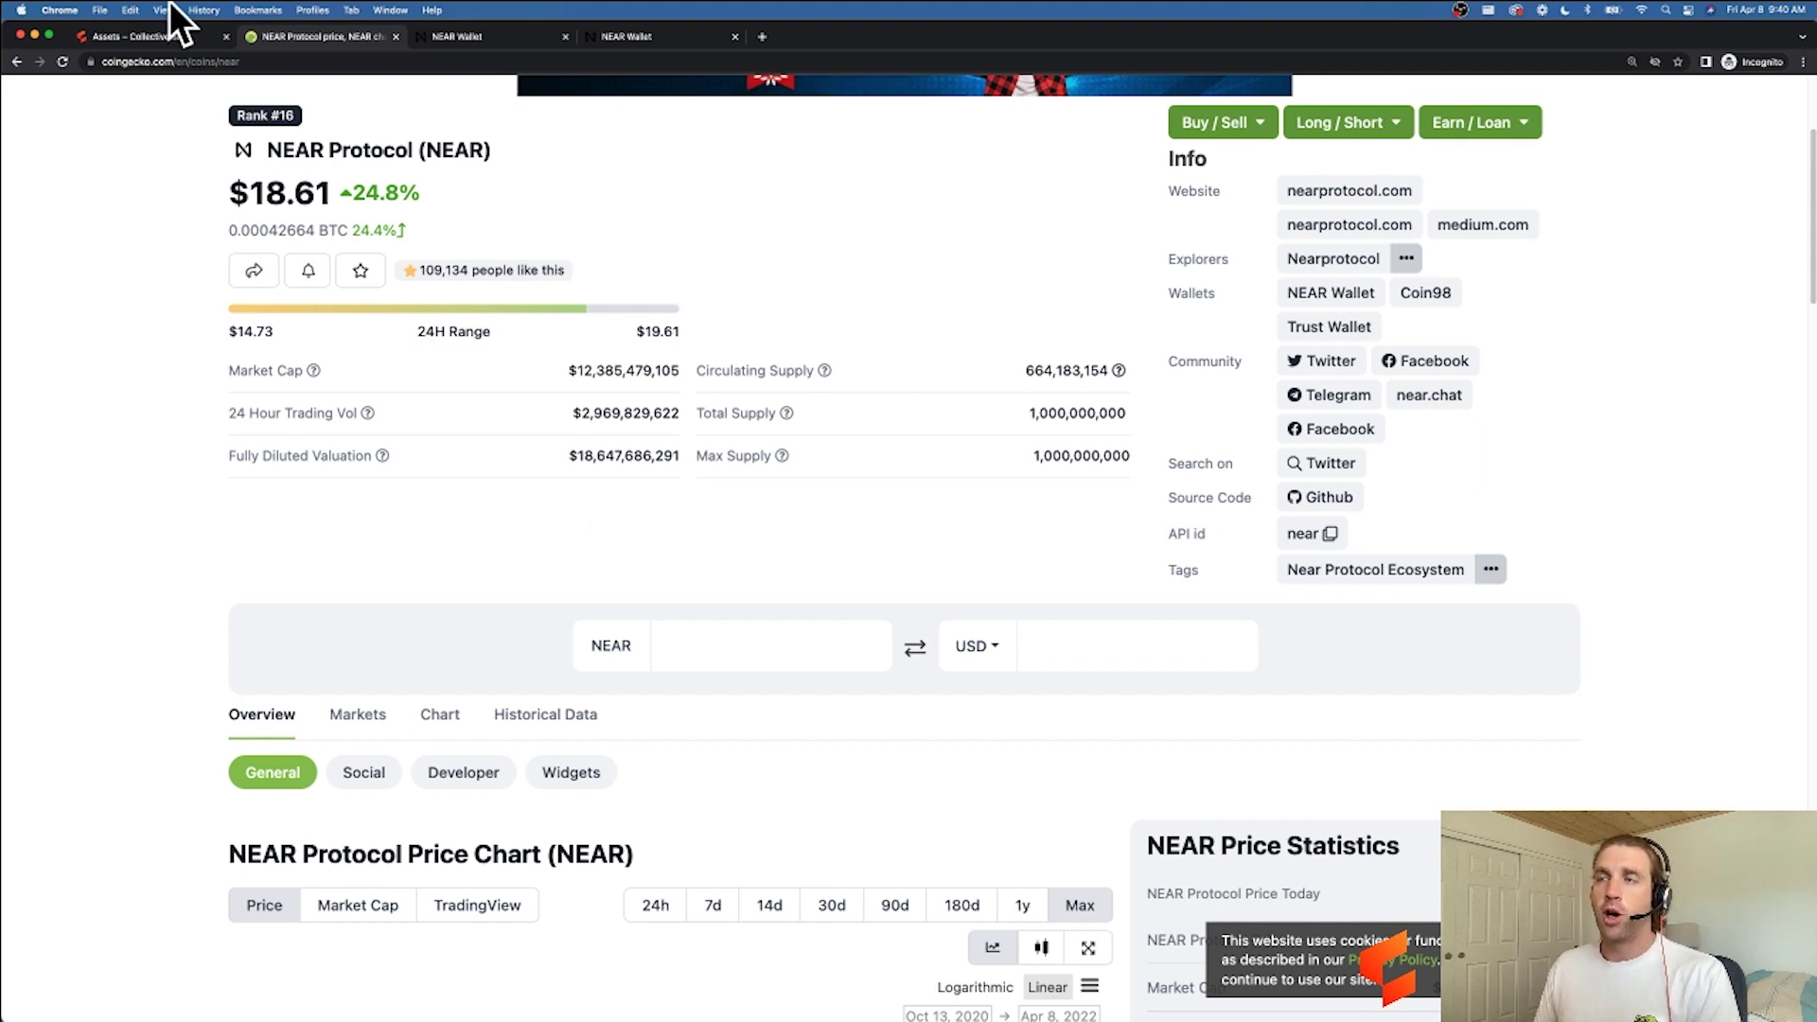
- Switch to the 'Assets – Collective Shift' tab and make Chrome full screen
click(142, 35)
scroll(37, 449, down, 2)
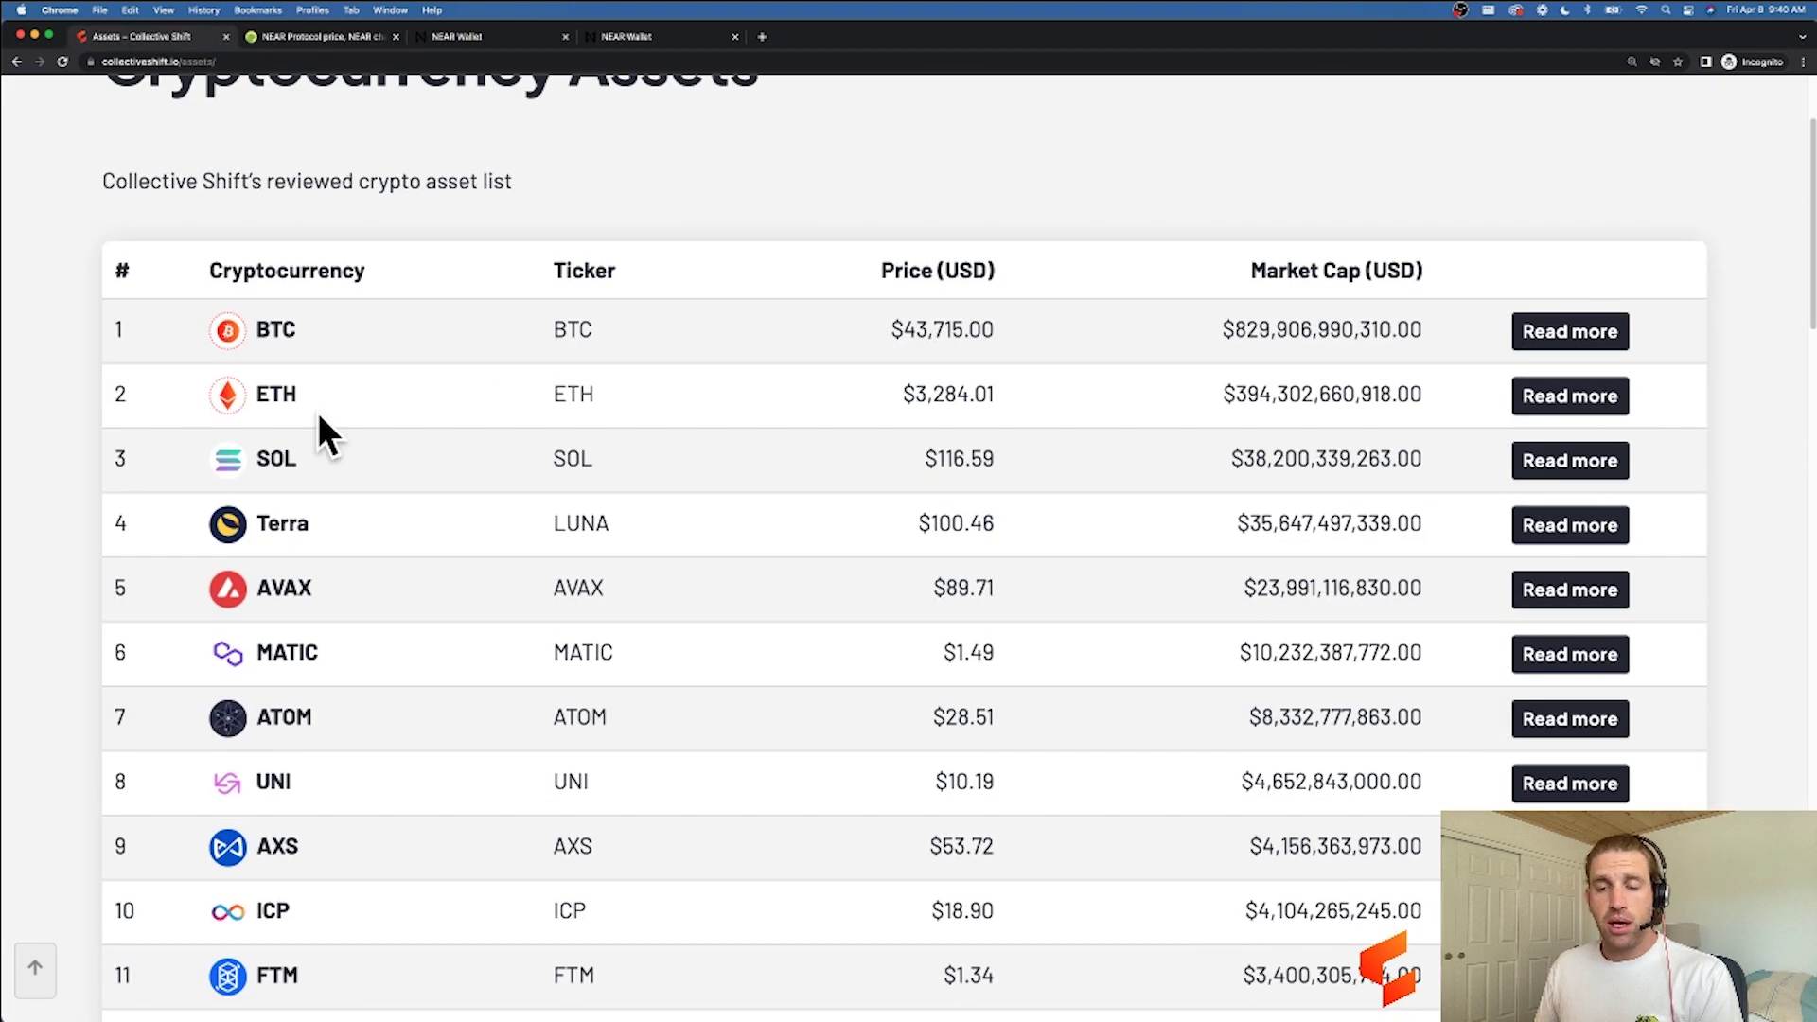
click(164, 10)
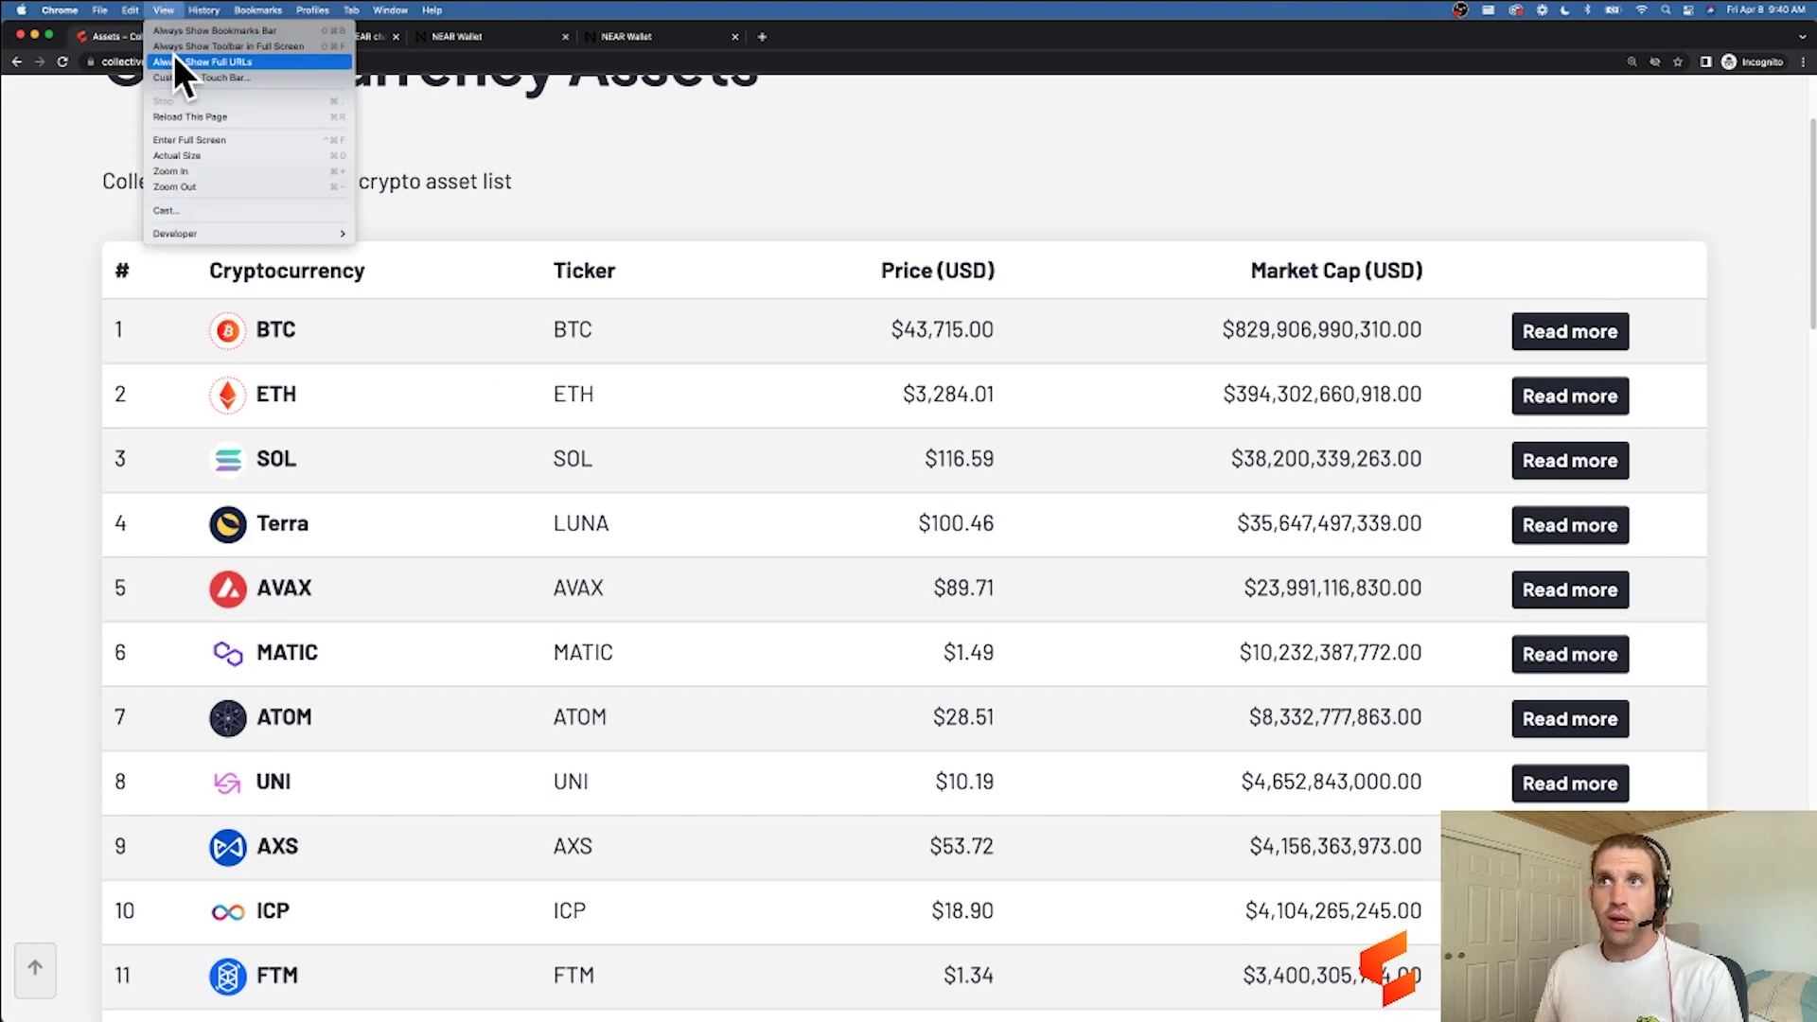
click(195, 141)
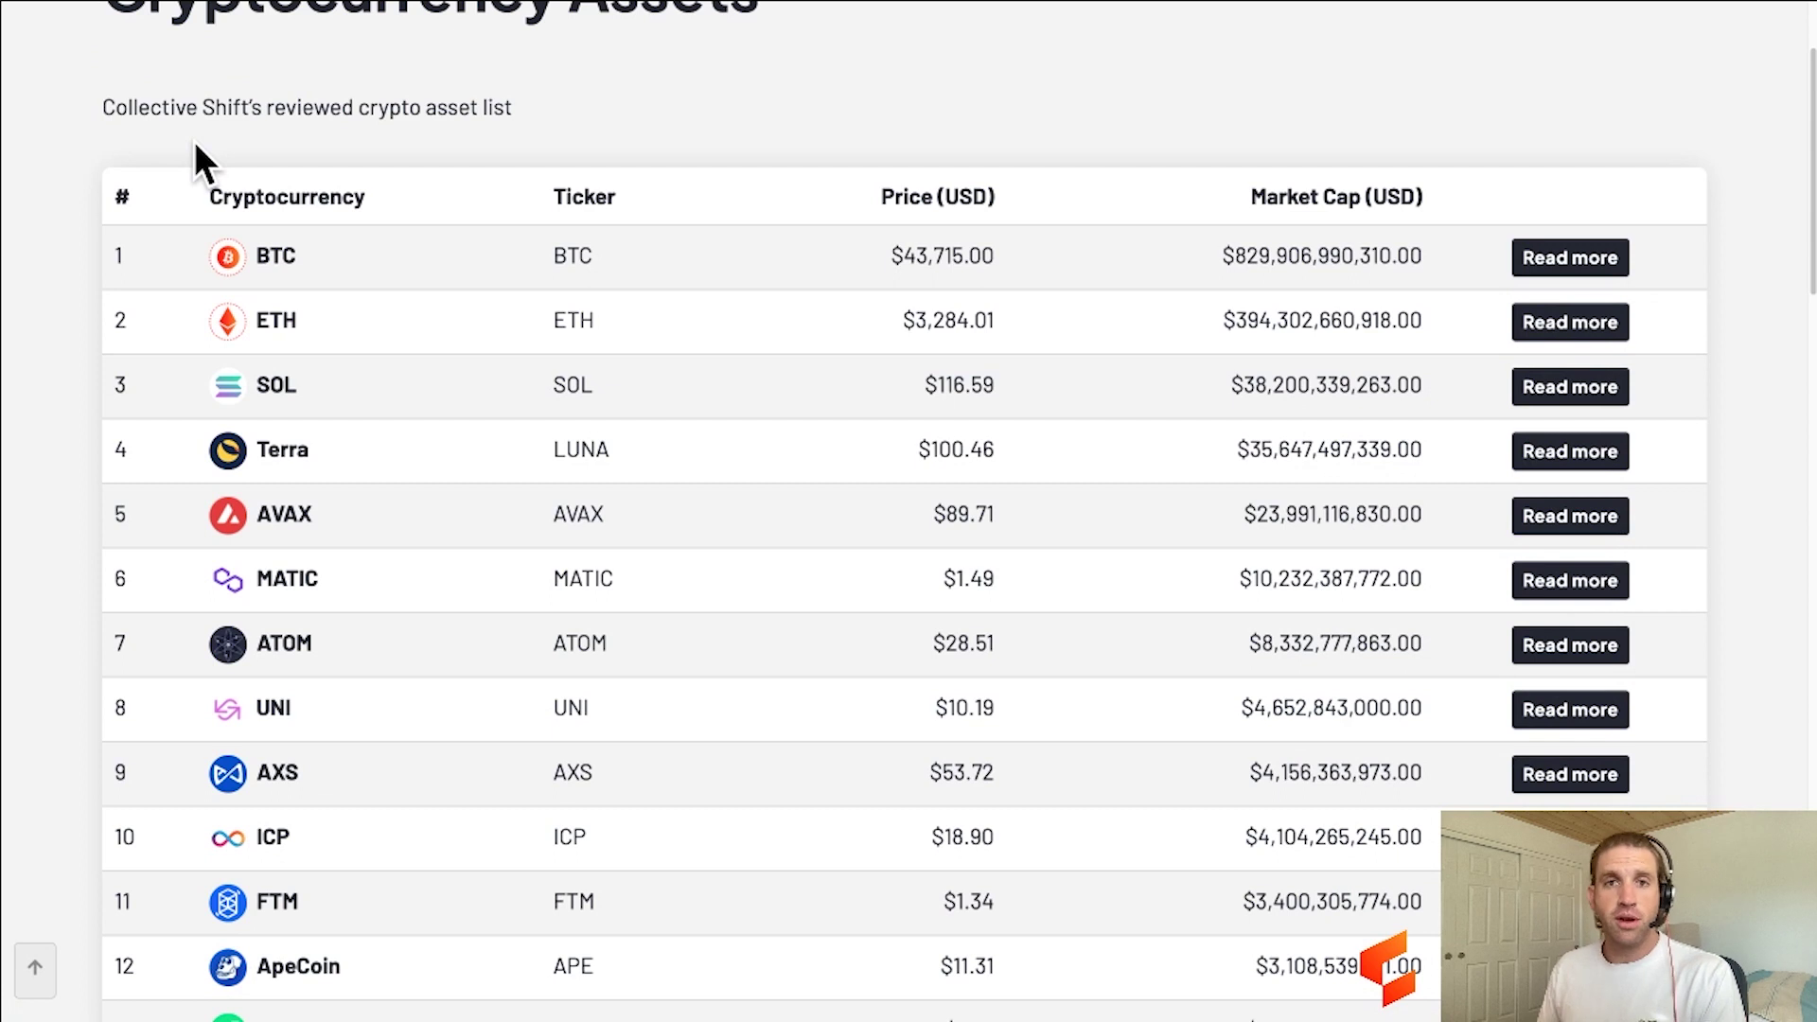